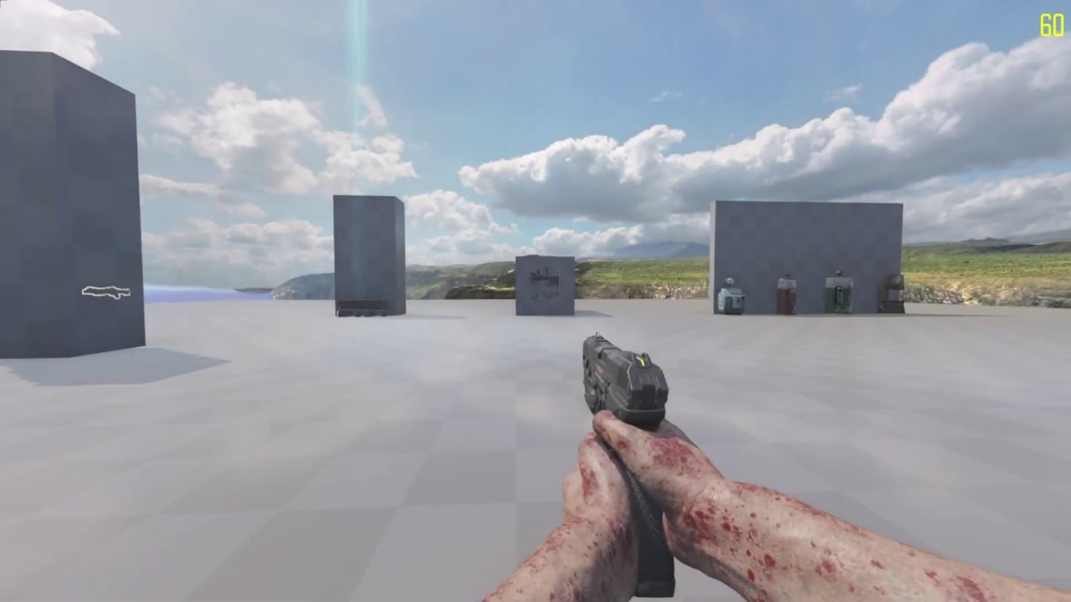
key("w")
key("w")
key("d")
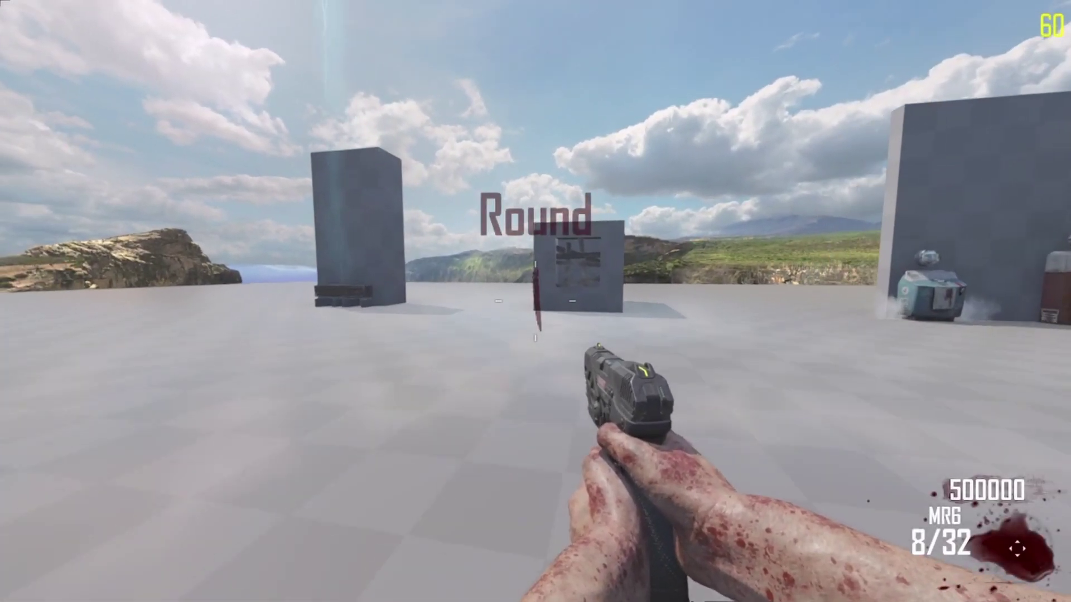
key("w")
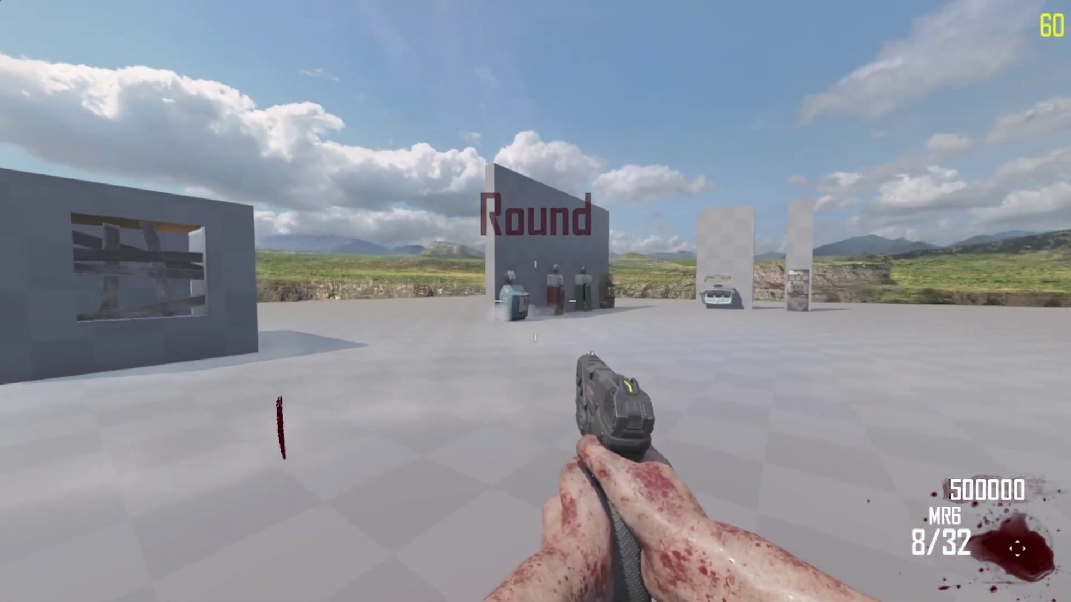
key("w")
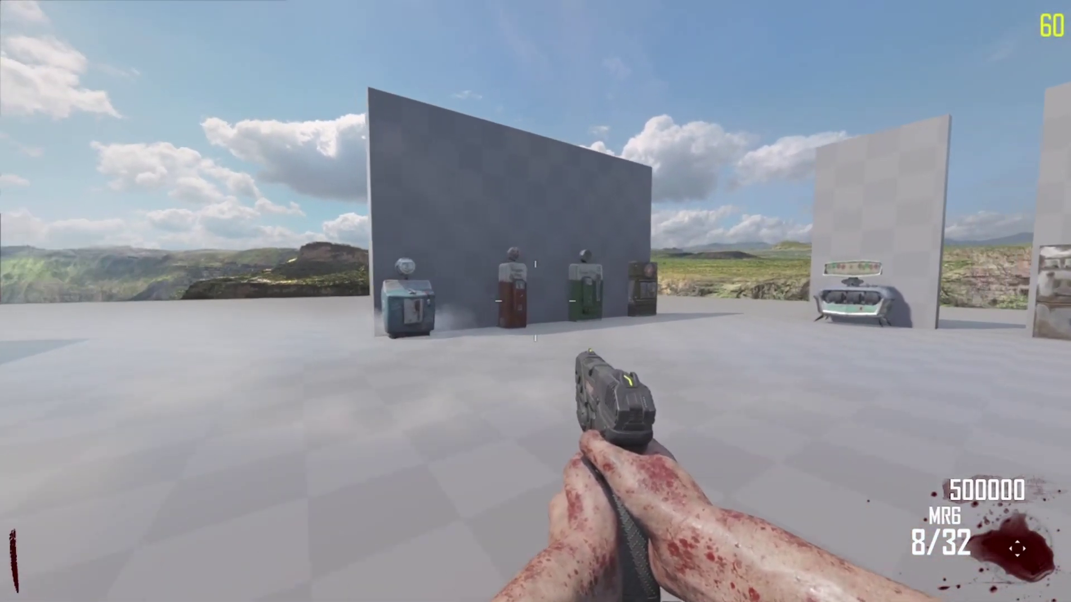
key("w")
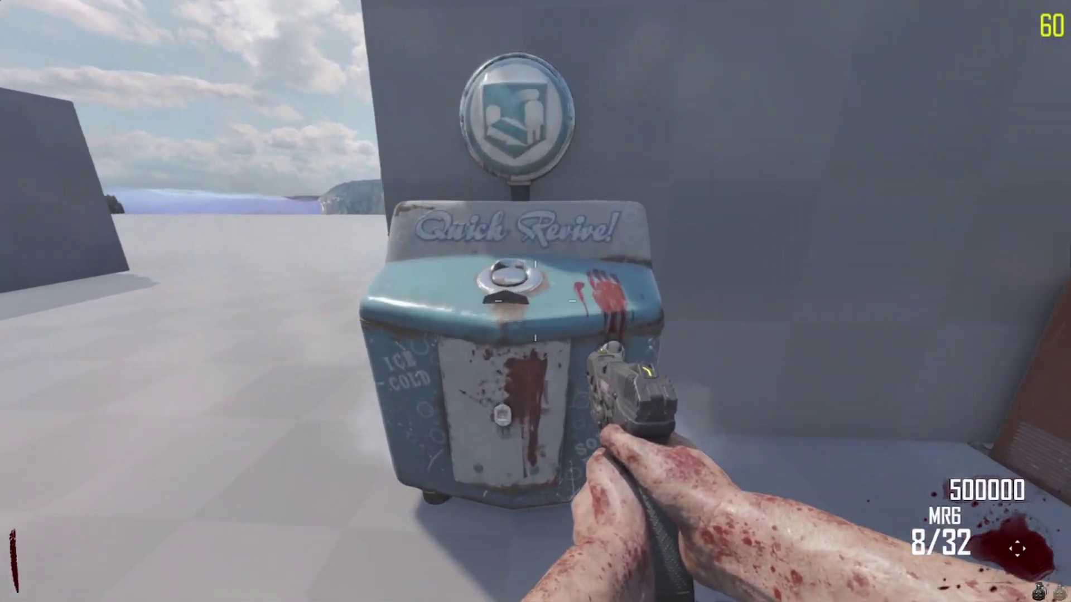
key("f")
key("w")
key("d")
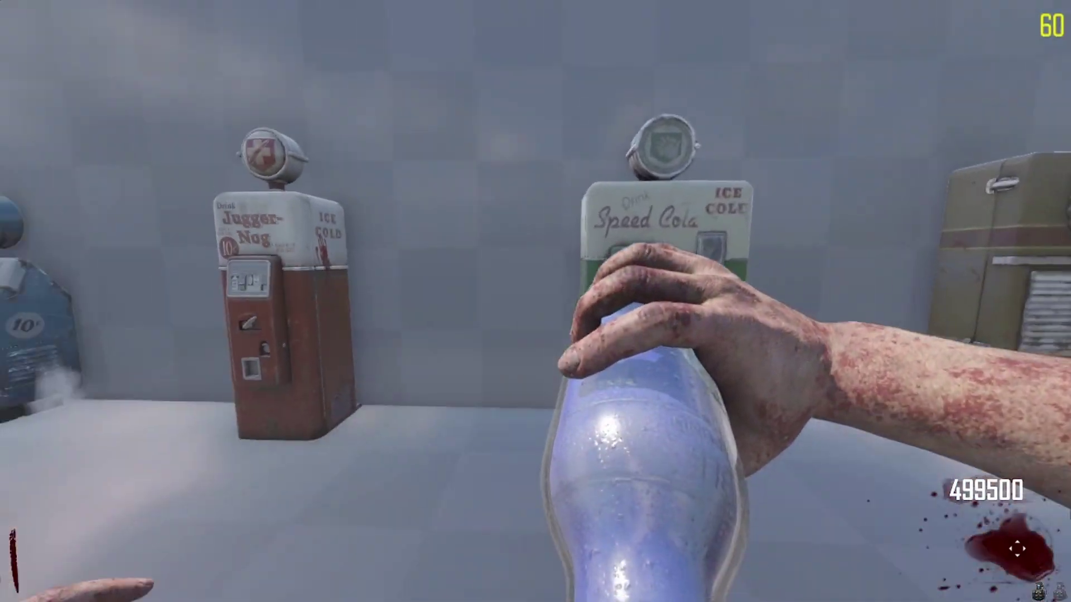
key("s")
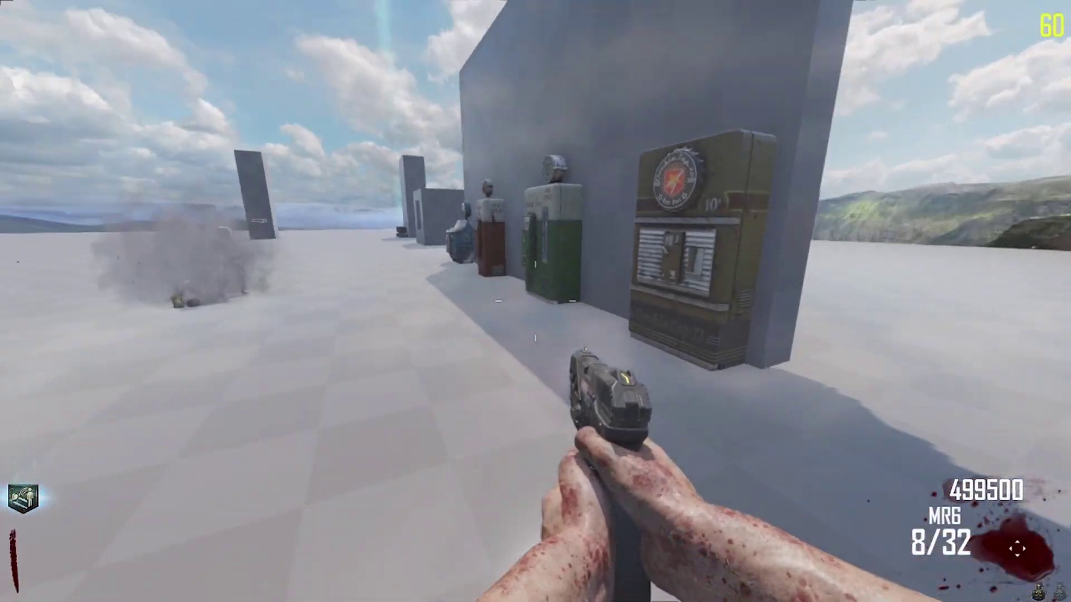
key("d")
key("s")
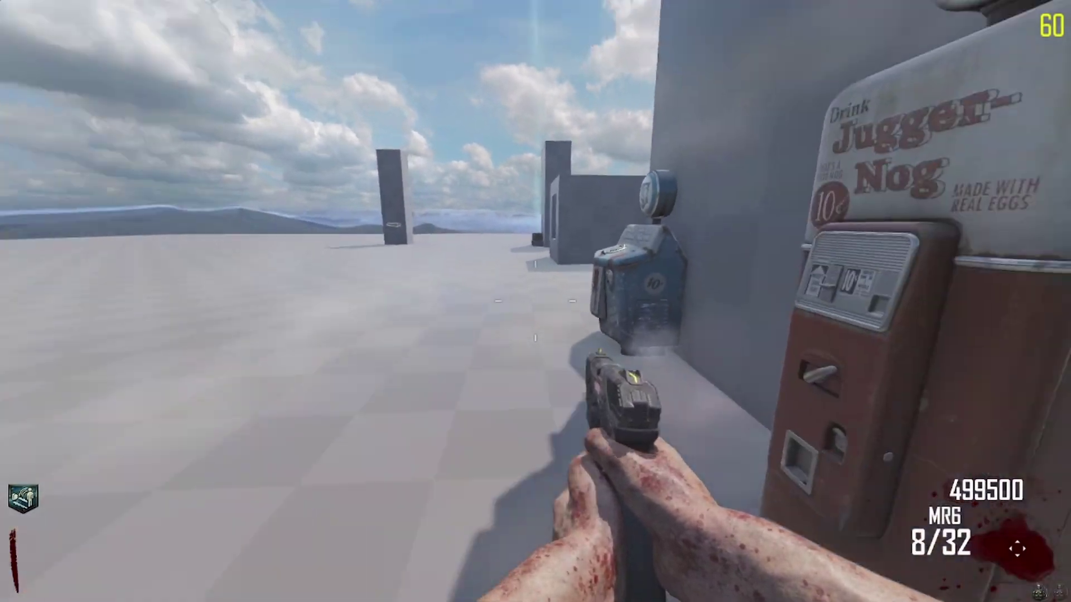
key("w")
key("s")
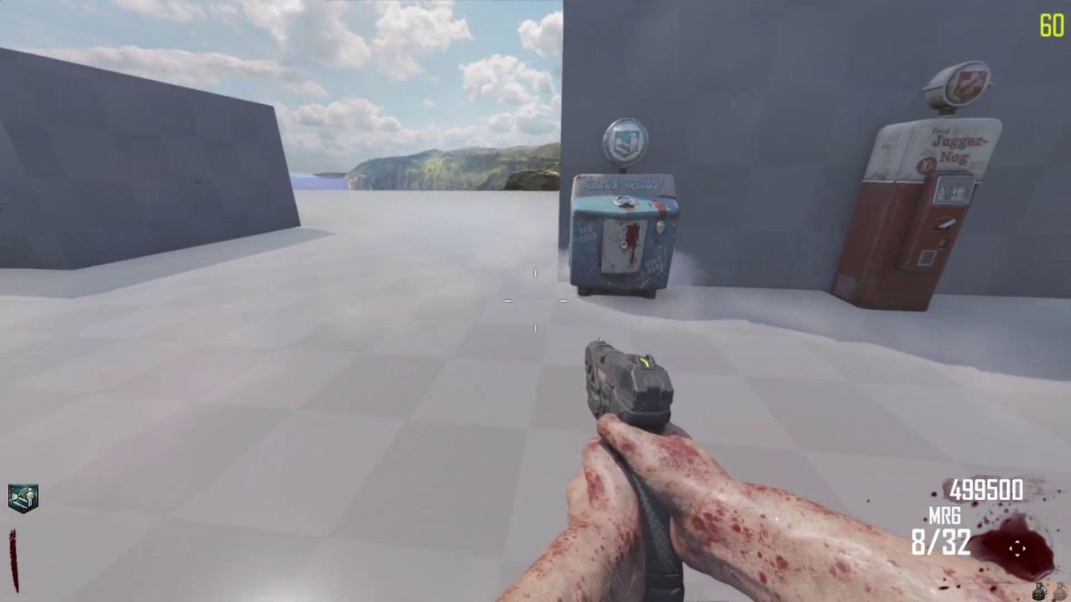
key("s")
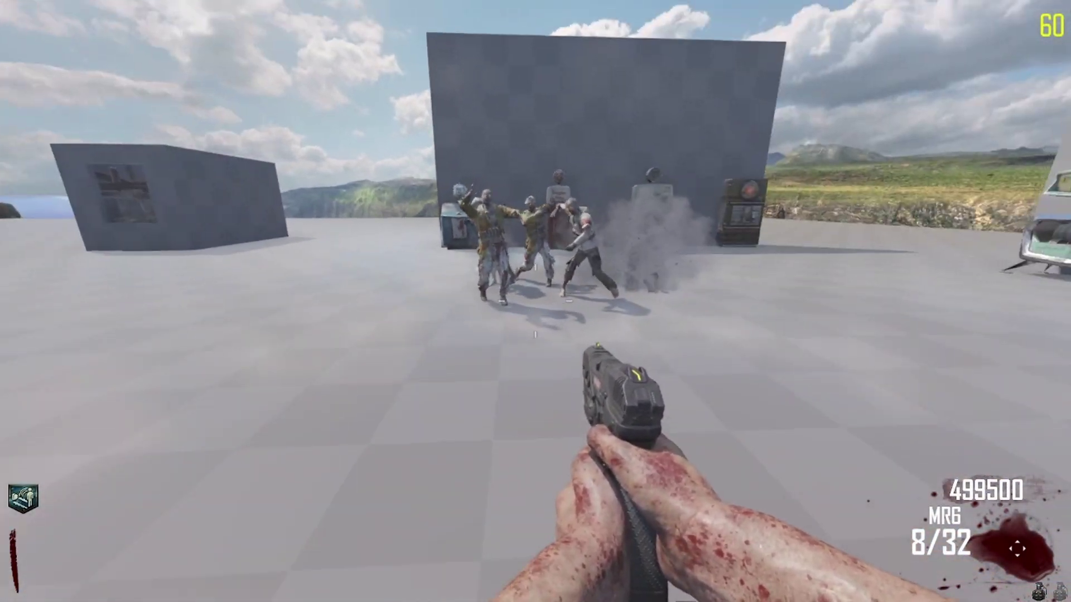
key("w")
key("s")
key("v")
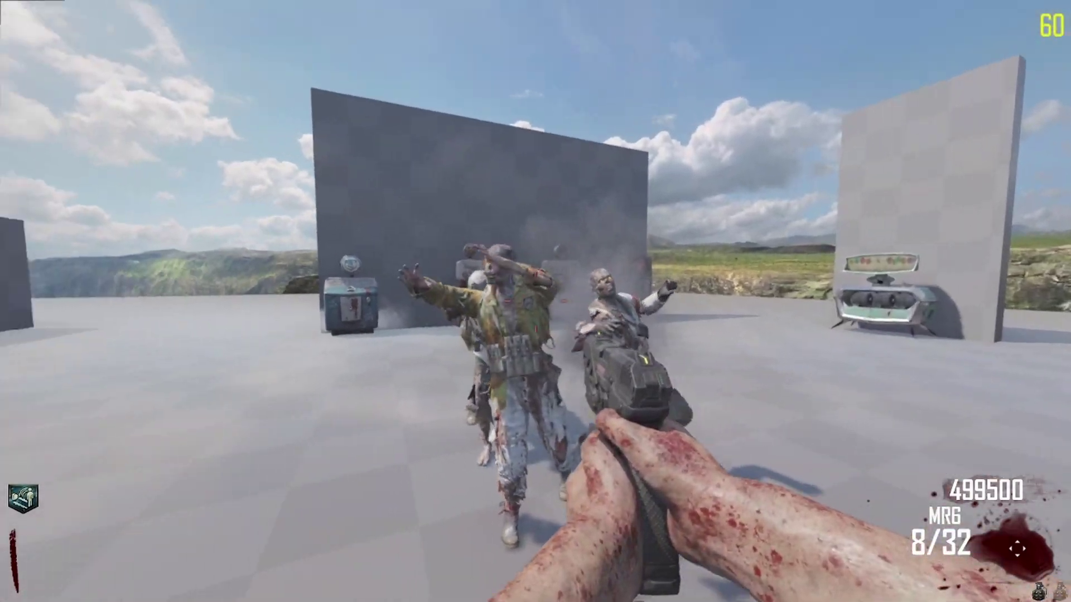
key("v")
key("a")
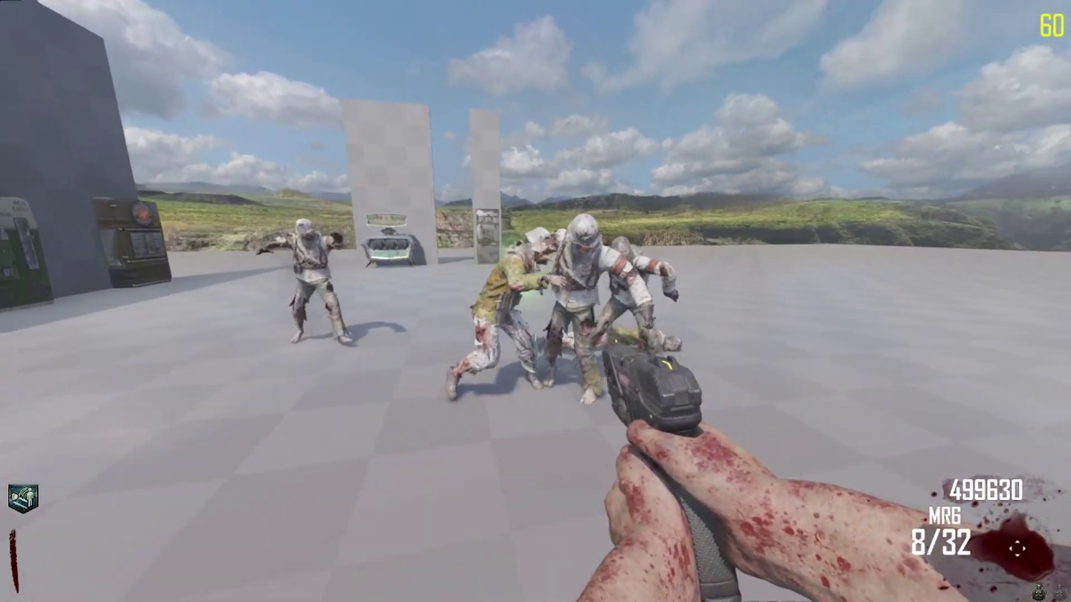
key("w")
key("s")
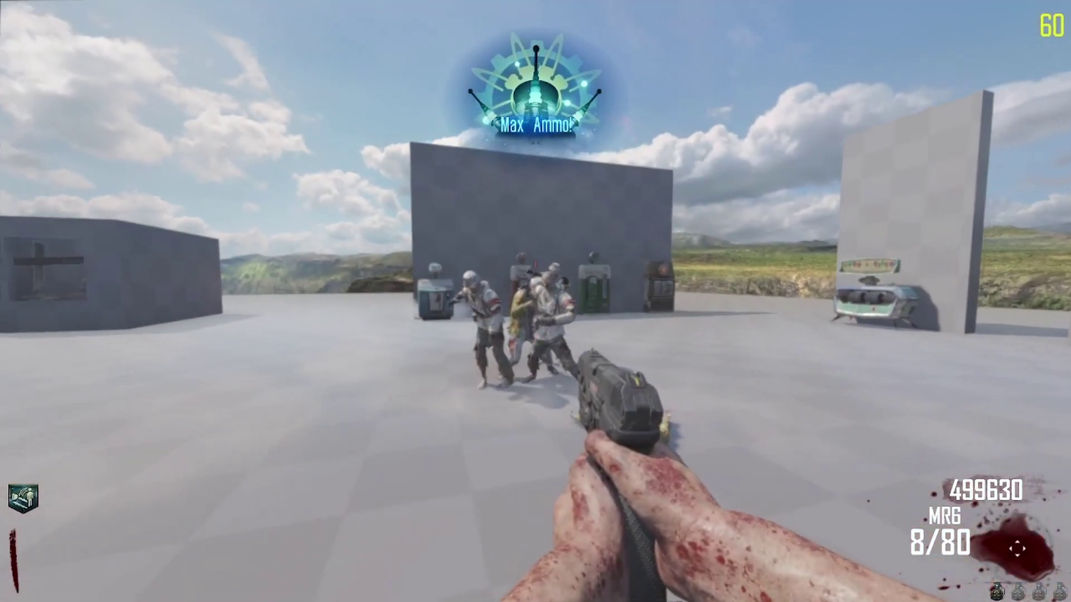
key("s")
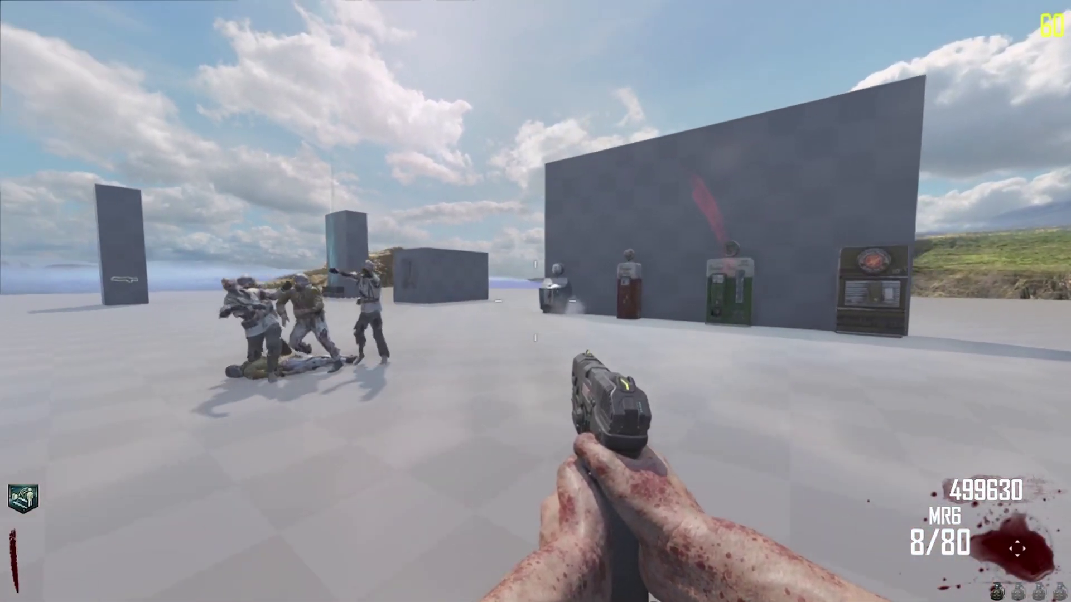
key("Escape")
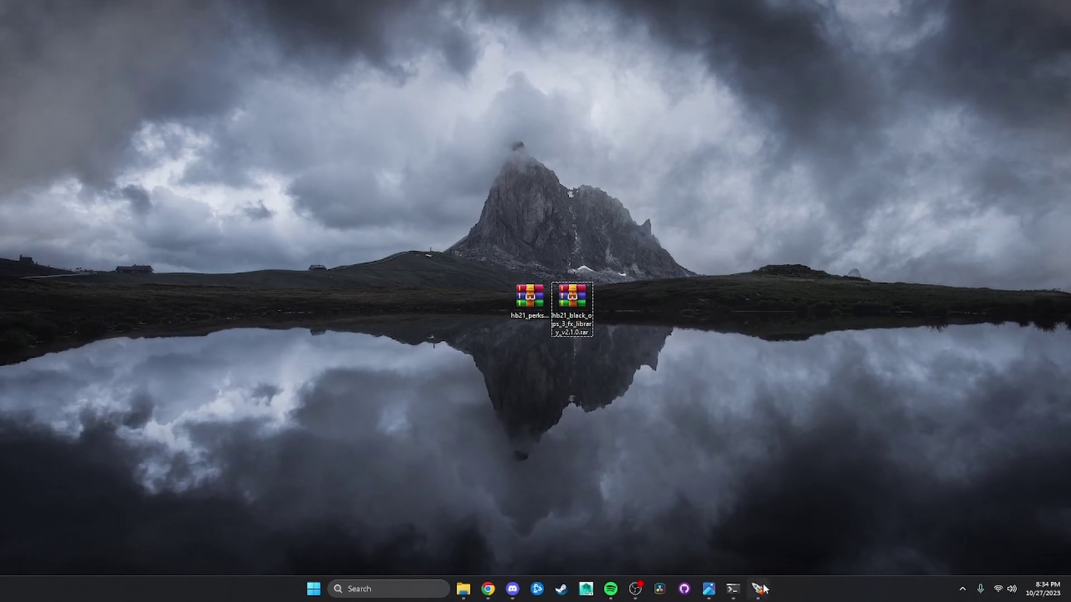
Step: Extract the hb21_perks_v3.0.0 and hb21_black_ops_3_fx_library_v2.1.0 archives as folders onto the desktop
double_click(542, 304)
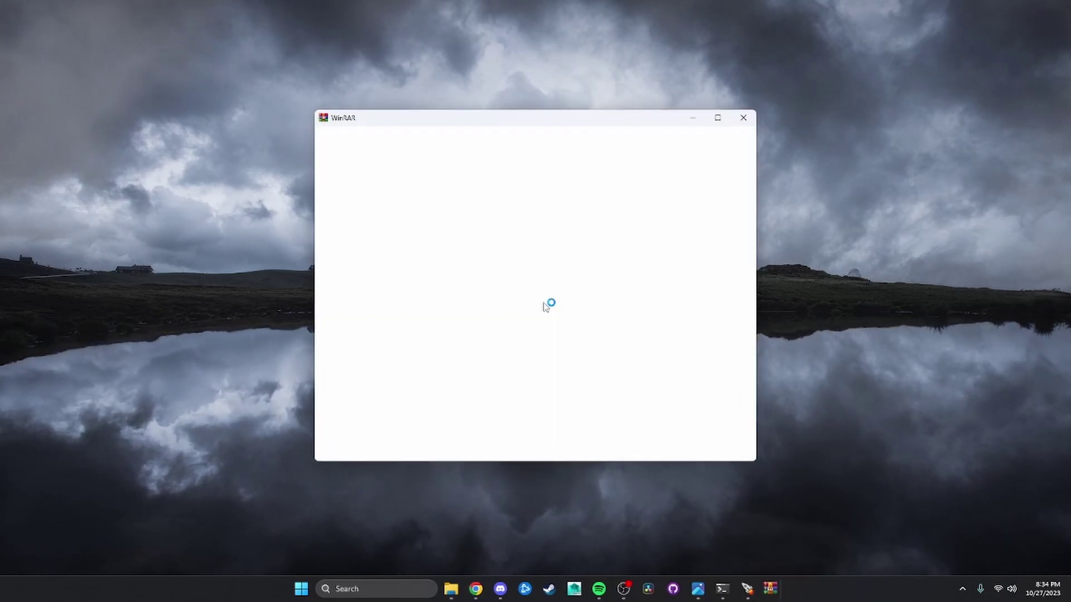
left_click(743, 117)
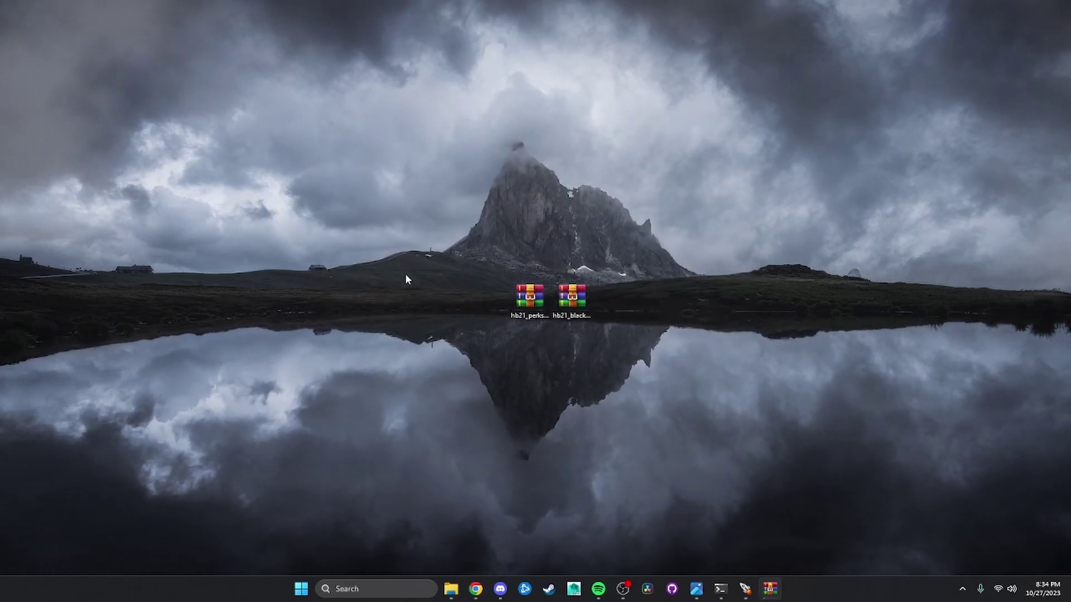
left_click(341, 262)
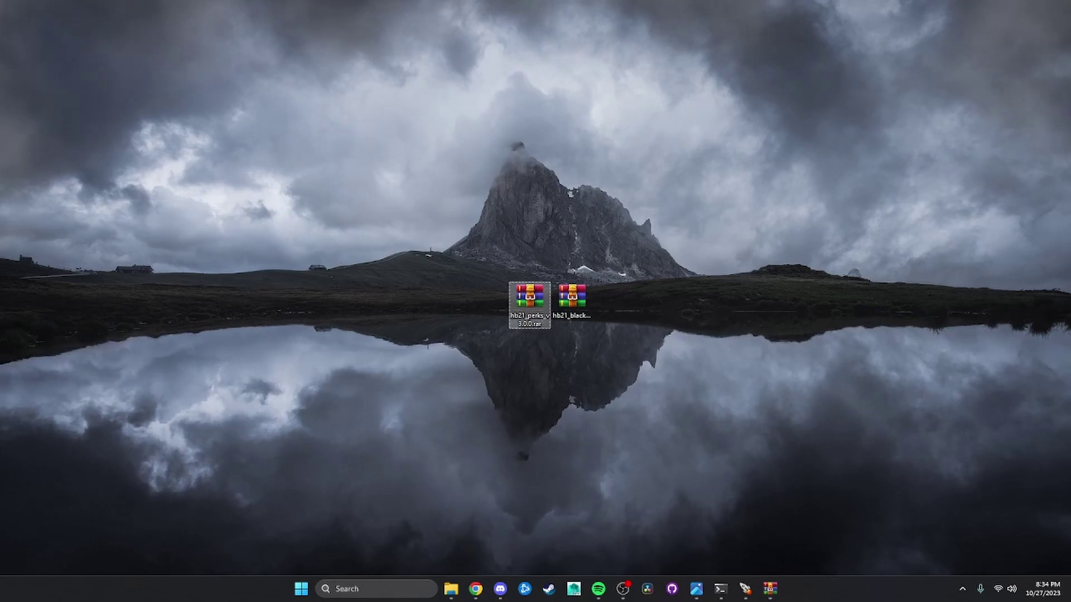
double_click(566, 302)
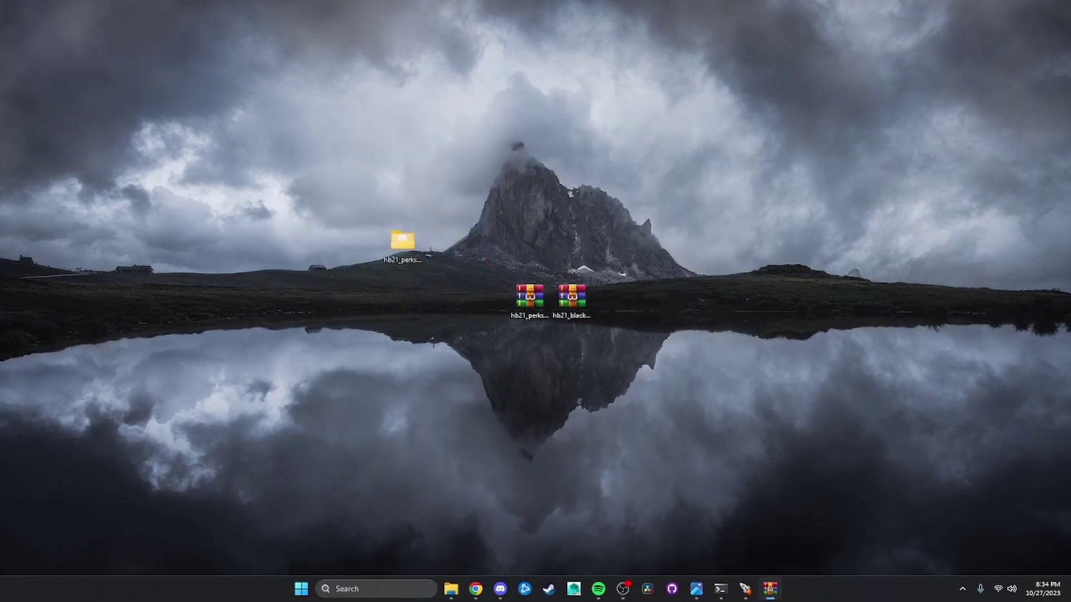
left_click_drag(301, 306, 398, 296)
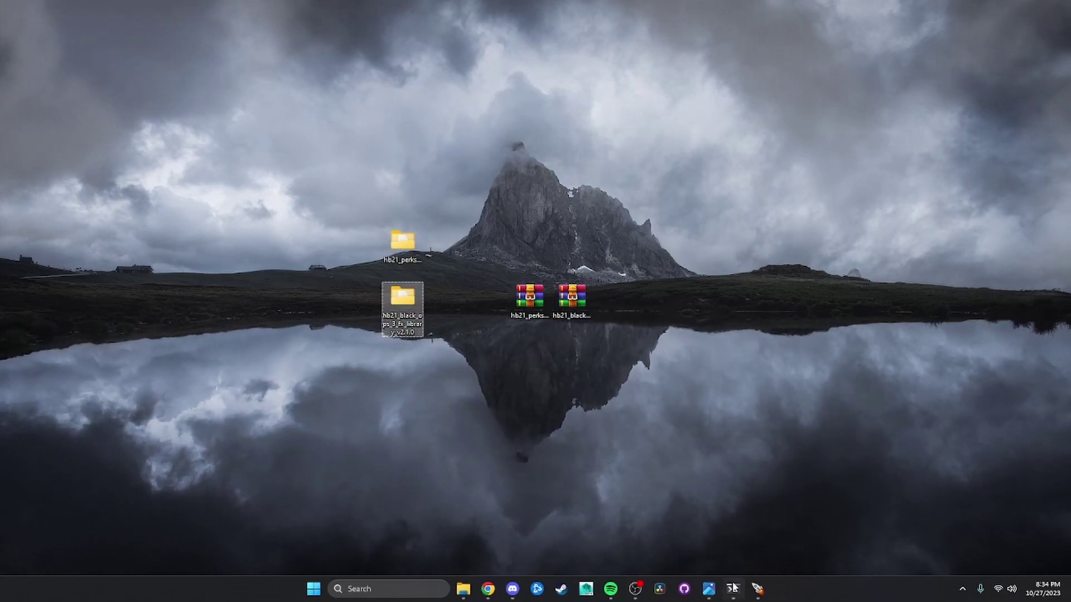
Step: Switch to the Black Ops III Mod Tools Launcher, open zm_tutorial's map folder and go up to the Call of Duty Black Ops III root folder
left_click(757, 588)
left_click(441, 175)
left_click(440, 175)
right_click(446, 153)
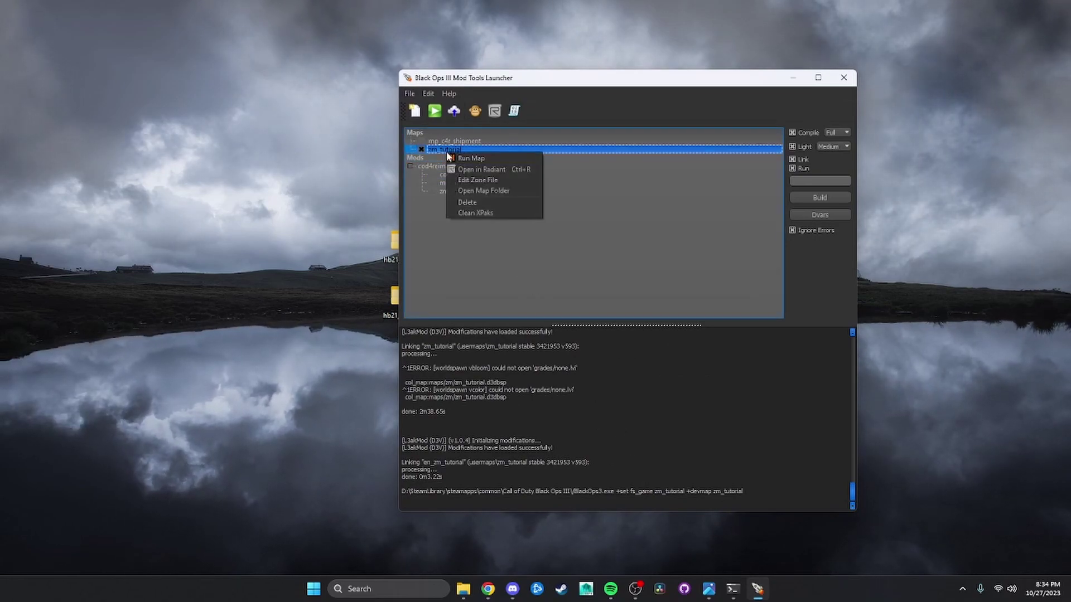
left_click(499, 191)
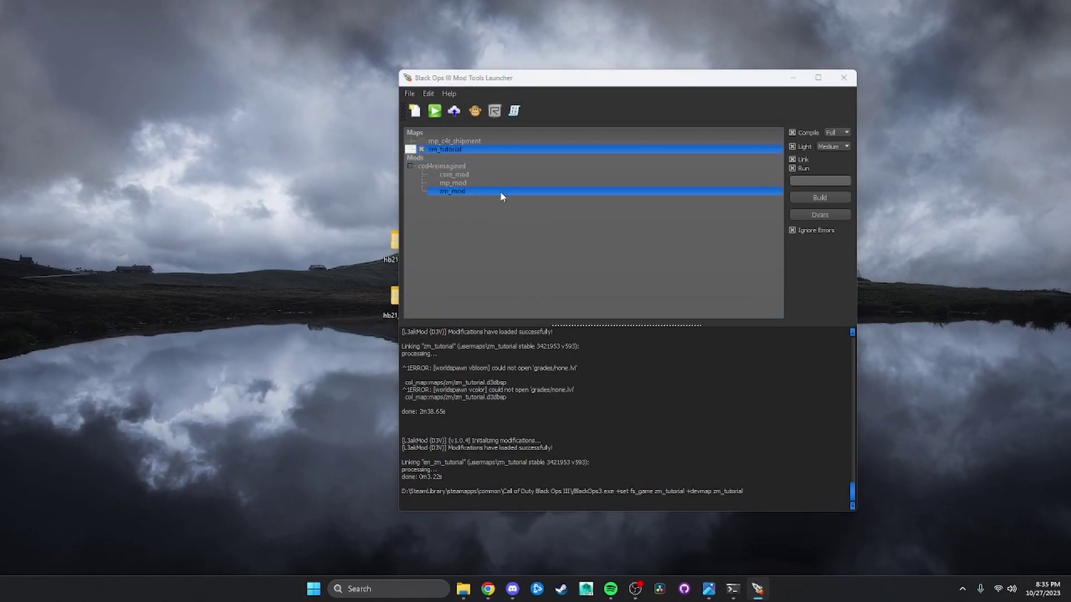
left_click(226, 254)
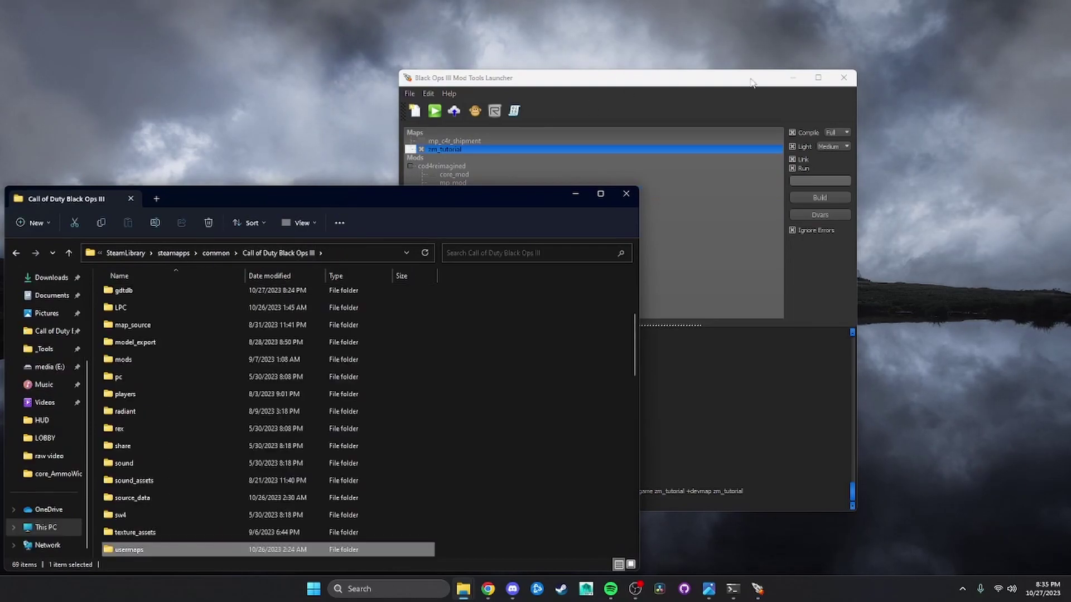
Step: Minimize the launcher and arrange the extracted hb21_perks_v3.0.0 folder side by side with the Call of Duty Black Ops III folder
left_click(793, 78)
left_click_drag(471, 197, 877, 148)
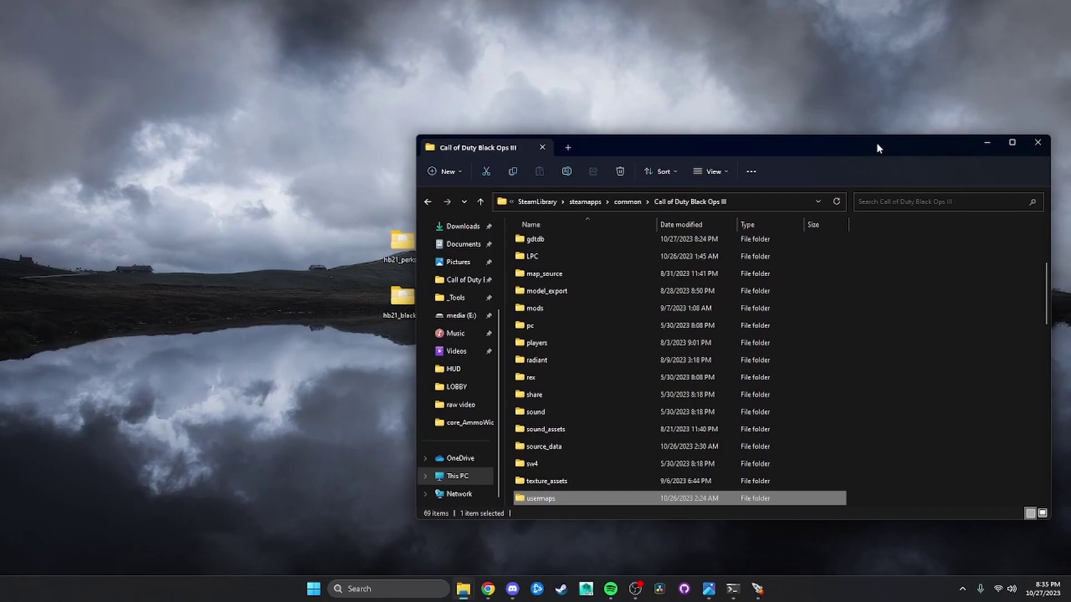
key("super+Right")
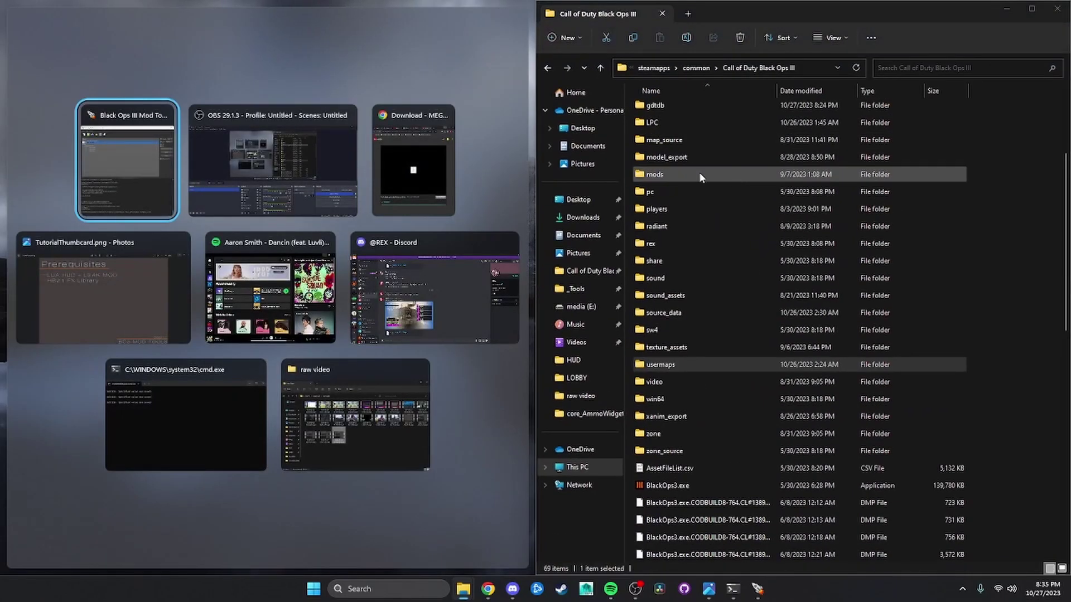
key("Escape")
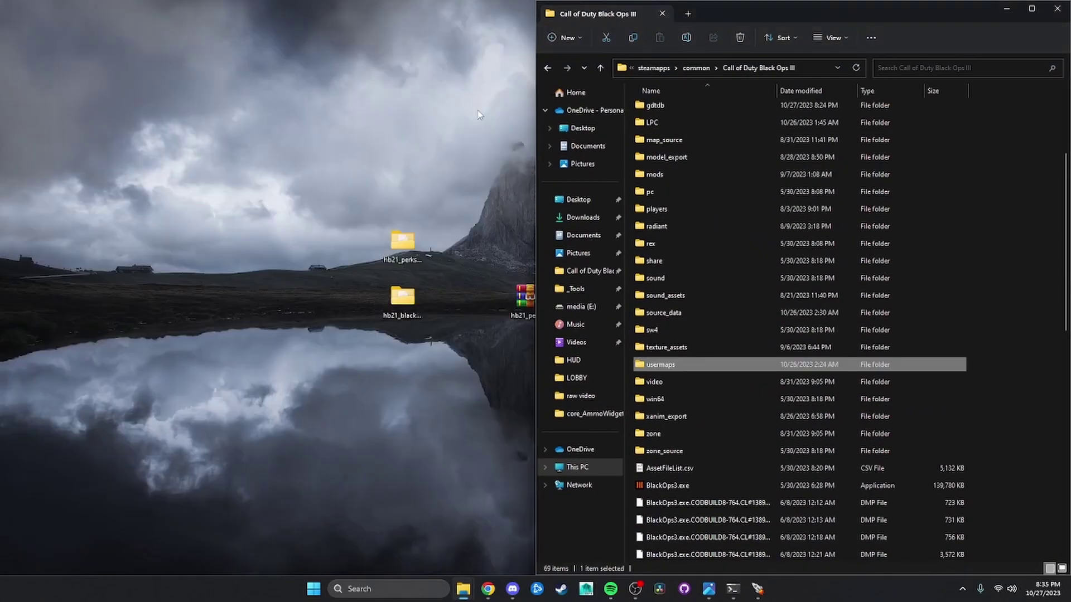
double_click(404, 240)
key("super+Left")
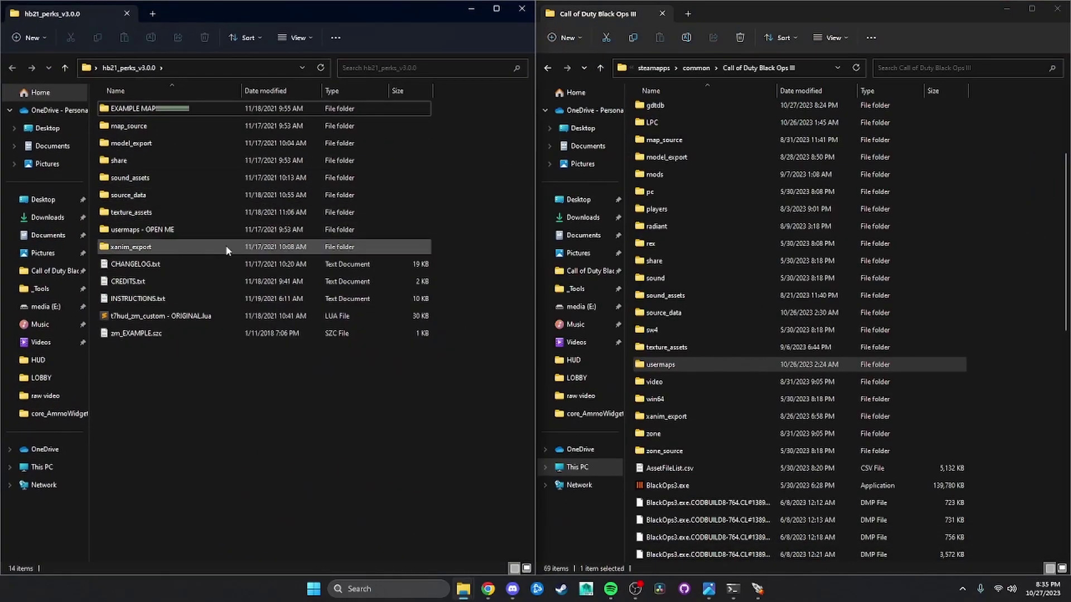
Step: Open the perk pack's INSTRUCTIONS.txt for reference and move its window out of the way
double_click(151, 300)
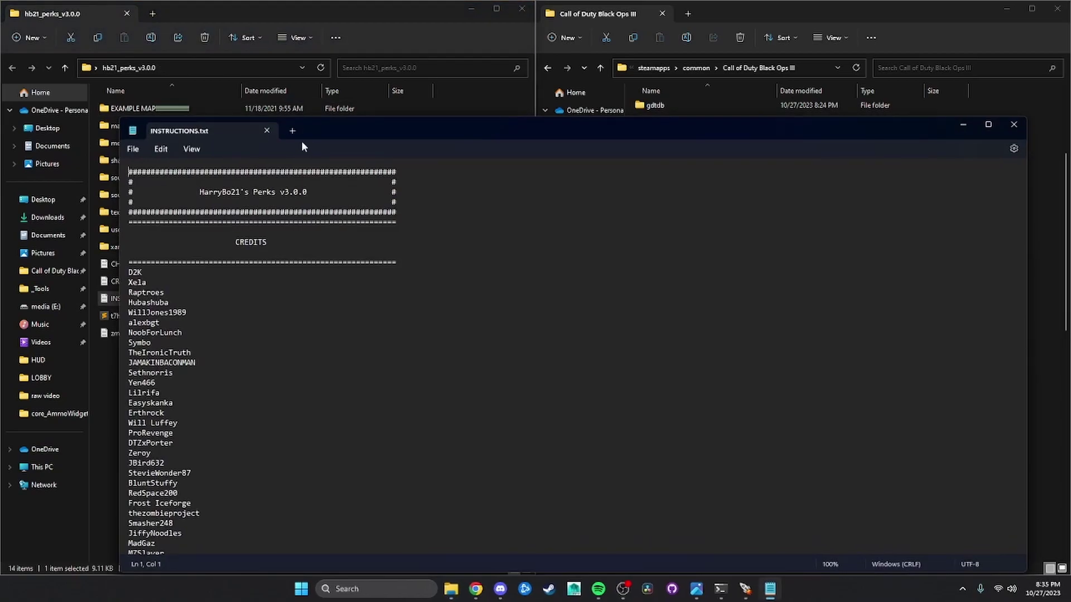
left_click_drag(302, 139, 0, 127)
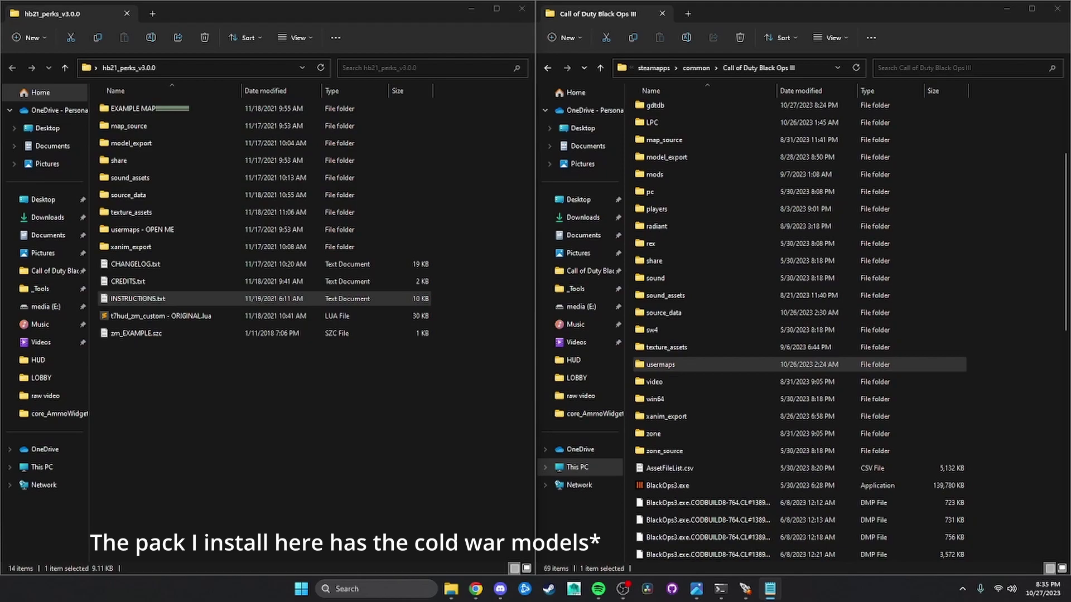
Step: Copy map_source, model_export, share, sound_assets, source_data, texture_assets and xanim_export from the perk pack into the Call of Duty Black Ops III folder, replacing existing files
left_click(186, 128)
left_click(176, 216, "shift")
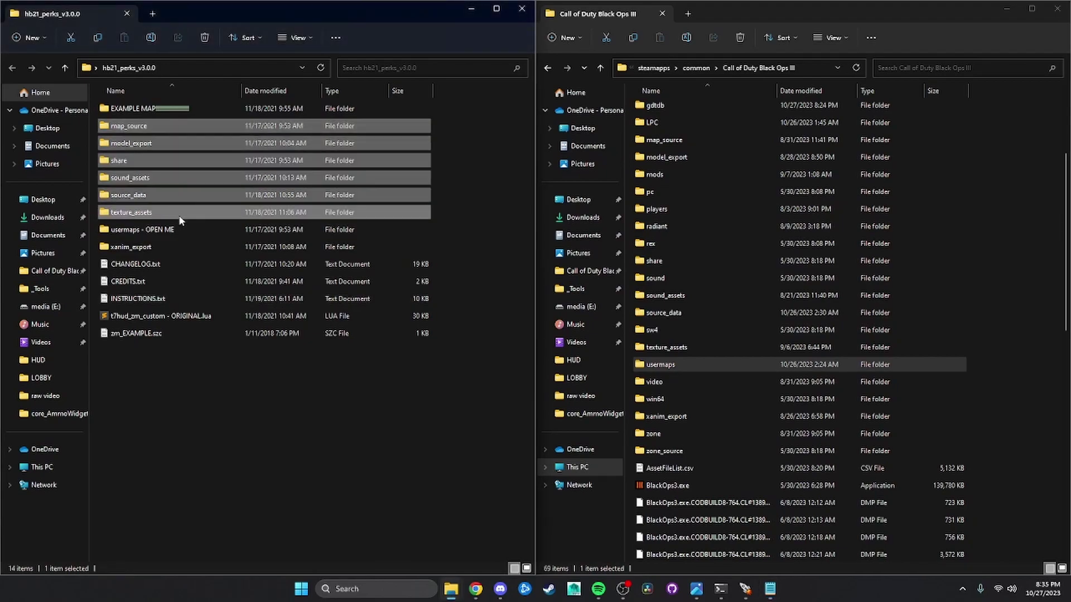
left_click(170, 246, "ctrl")
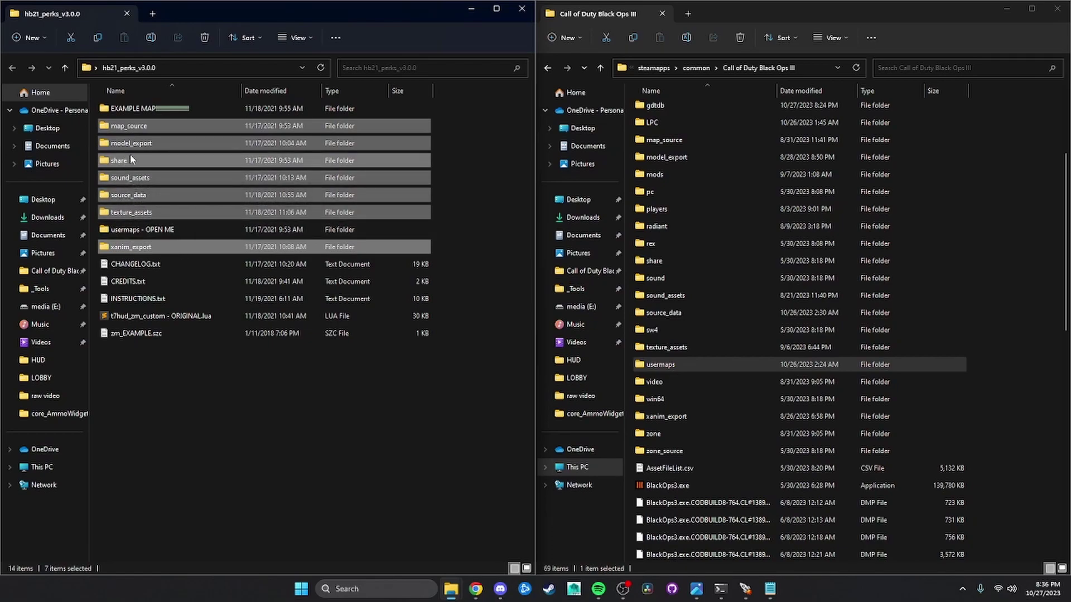
left_click_drag(123, 130, 1006, 229)
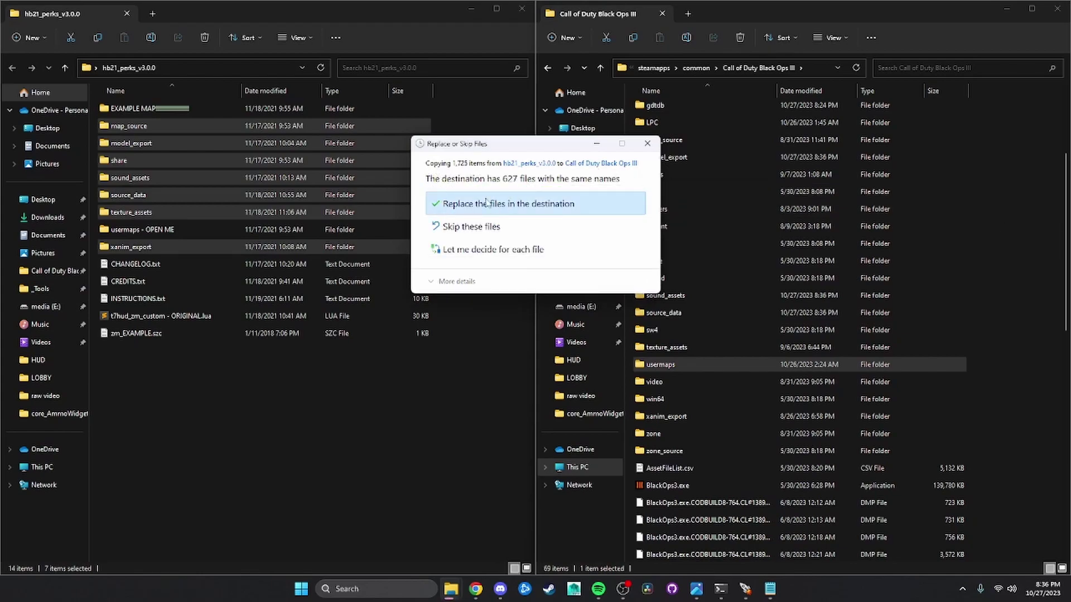
left_click(514, 205)
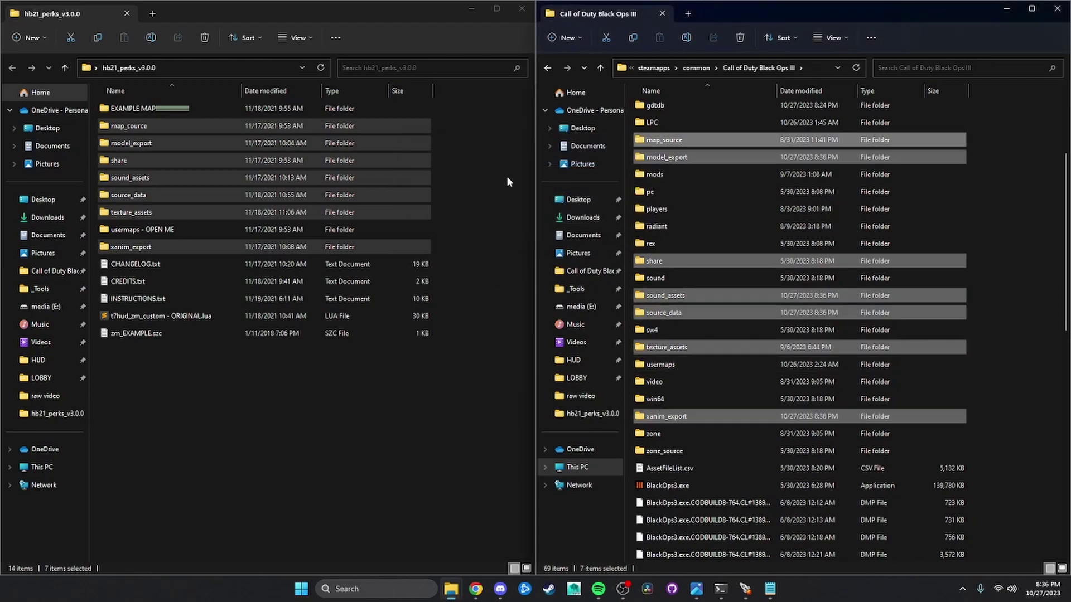
Step: Copy gamedata, scripts and ui from the perk pack's usermaps - OPEN ME\YOUR_MAP_NAME folder into Call of Duty Black Ops III\usermaps\zm_tutorial
left_click(474, 185)
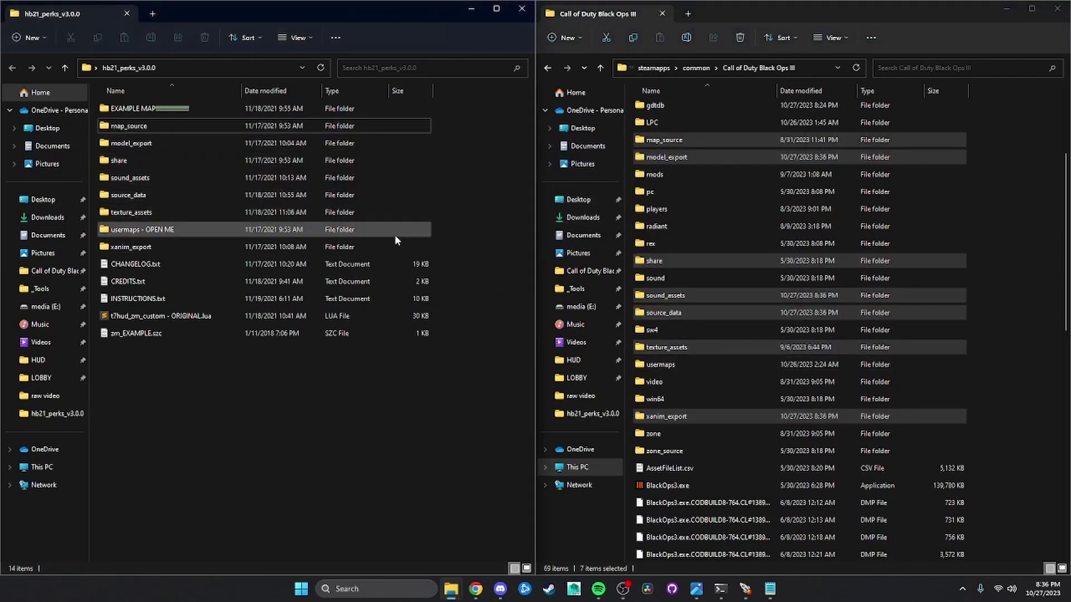
double_click(168, 233)
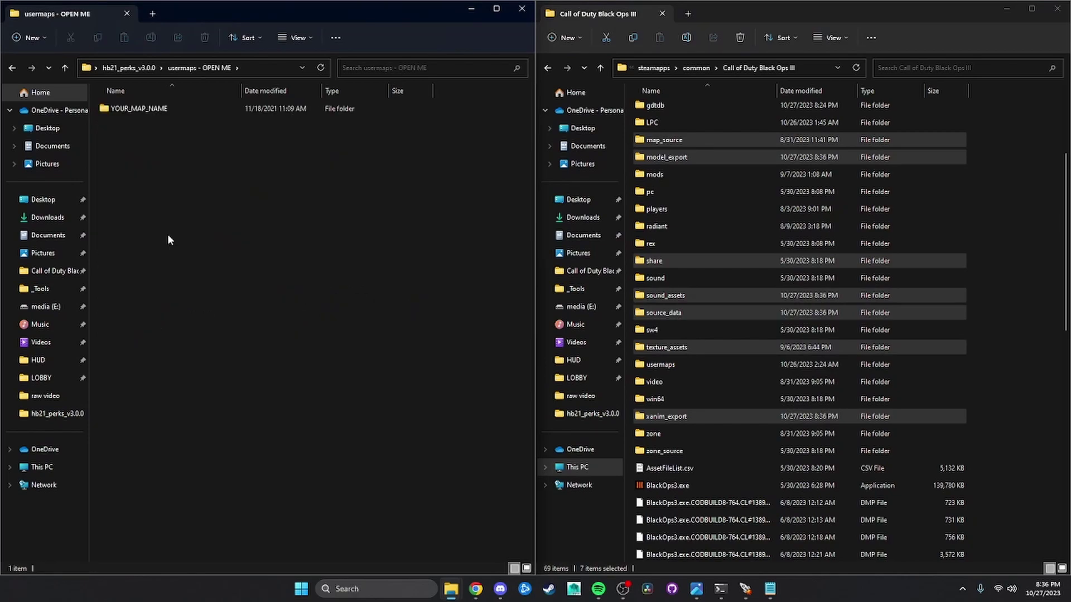
double_click(162, 110)
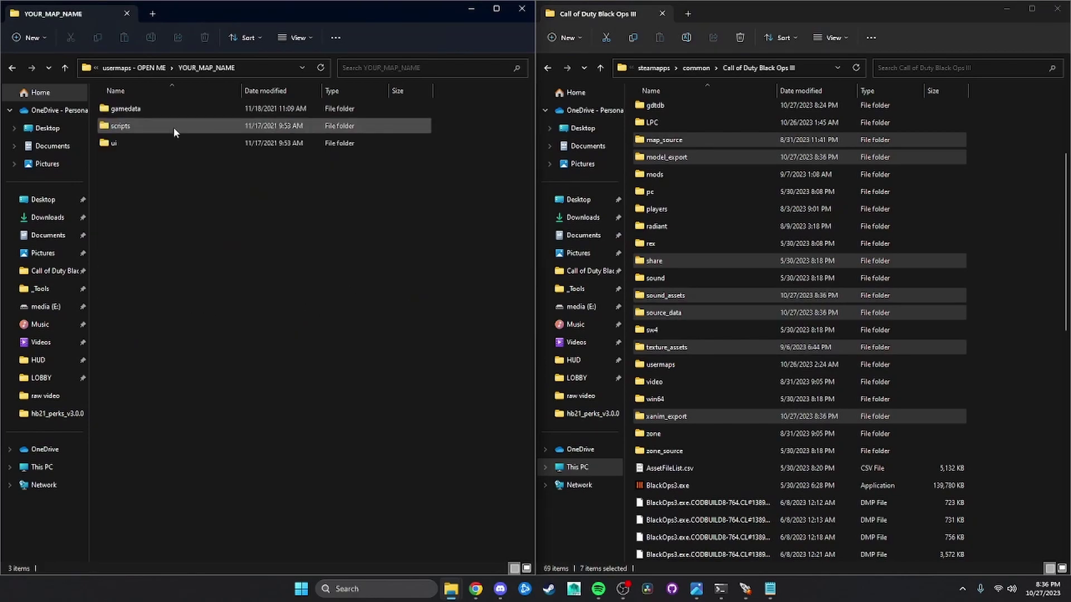
double_click(660, 365)
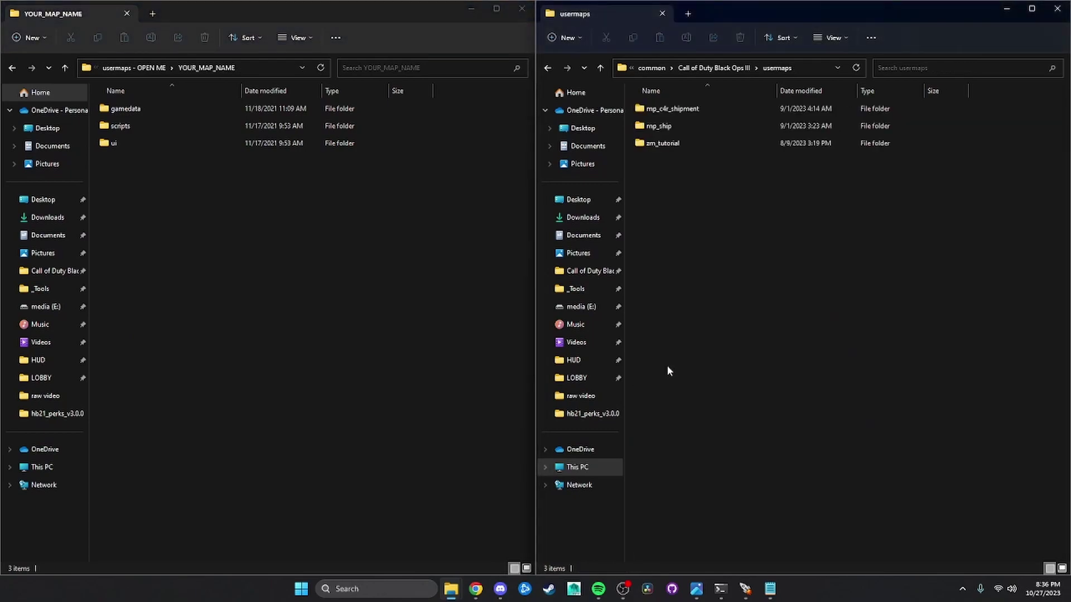
double_click(689, 139)
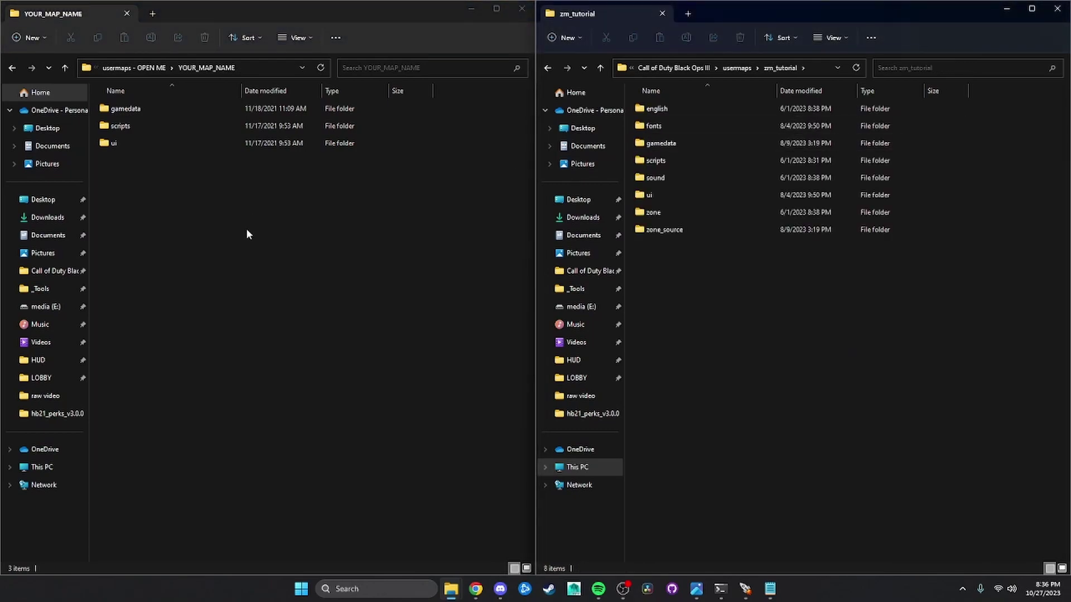
left_click_drag(247, 231, 818, 330)
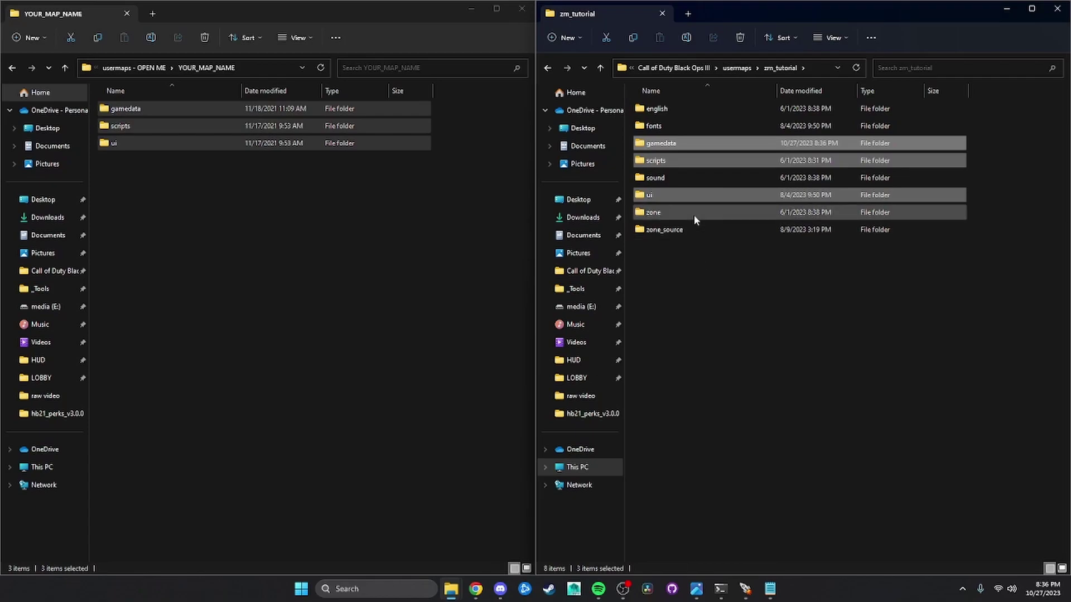
left_click(728, 277)
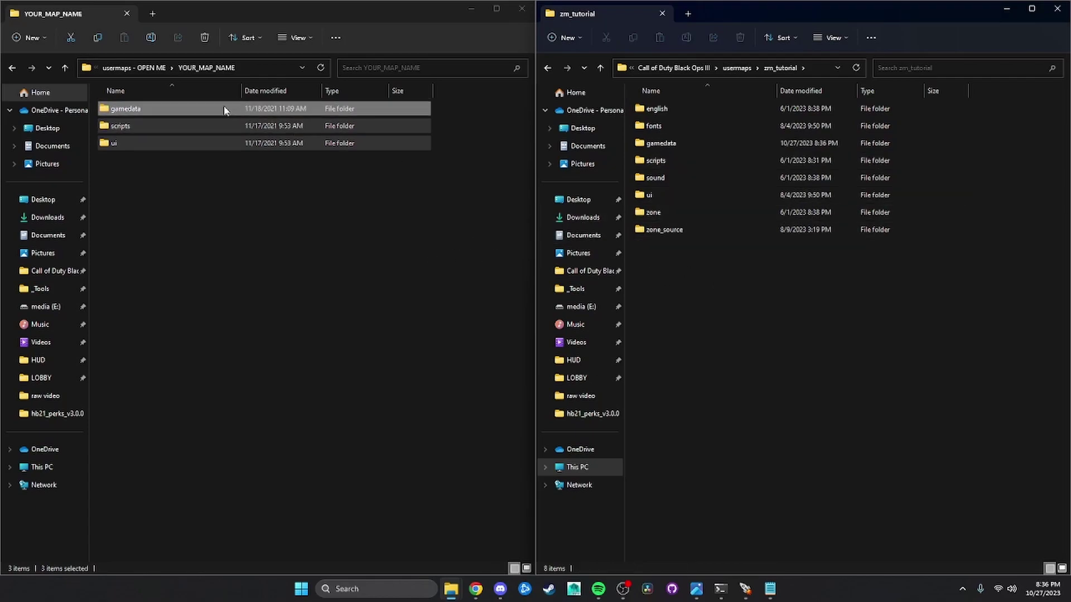
Step: Close the perk pack window and arrange the hb21_black_ops_3_fx_library_v2.1.0 folder side by side with the Call of Duty Black Ops III root folder
left_click(135, 68)
left_click(127, 68)
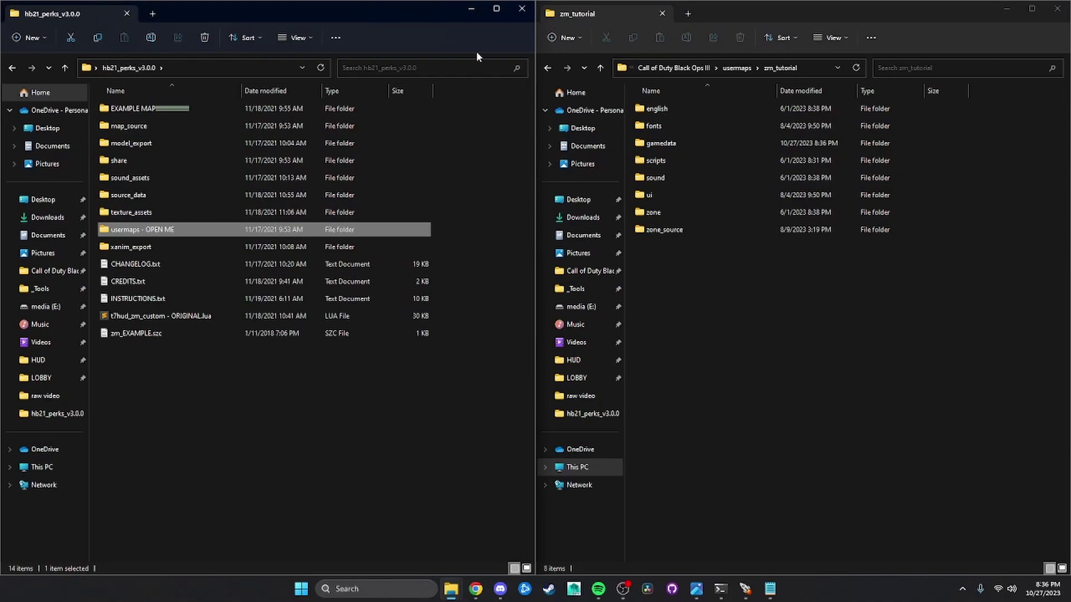
left_click(532, 11)
left_click(416, 293)
double_click(409, 297)
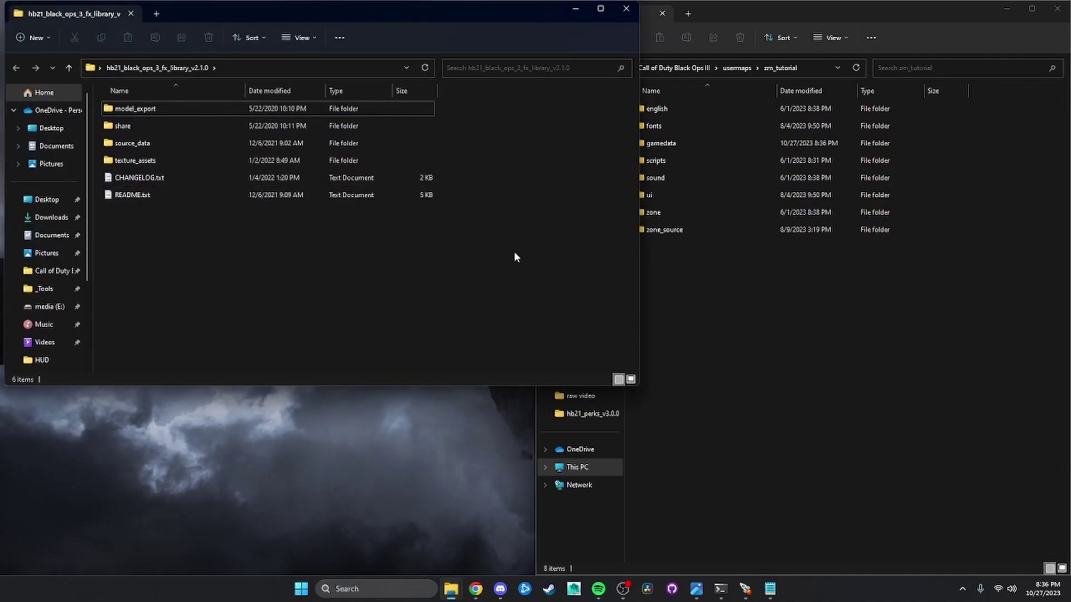
key("super+Left")
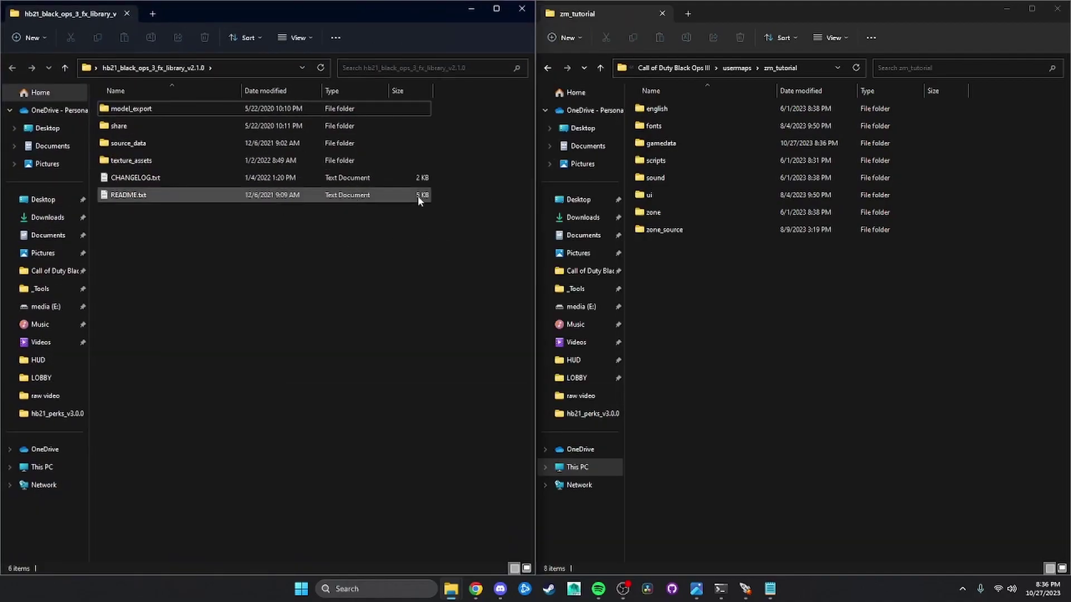
left_click(704, 67)
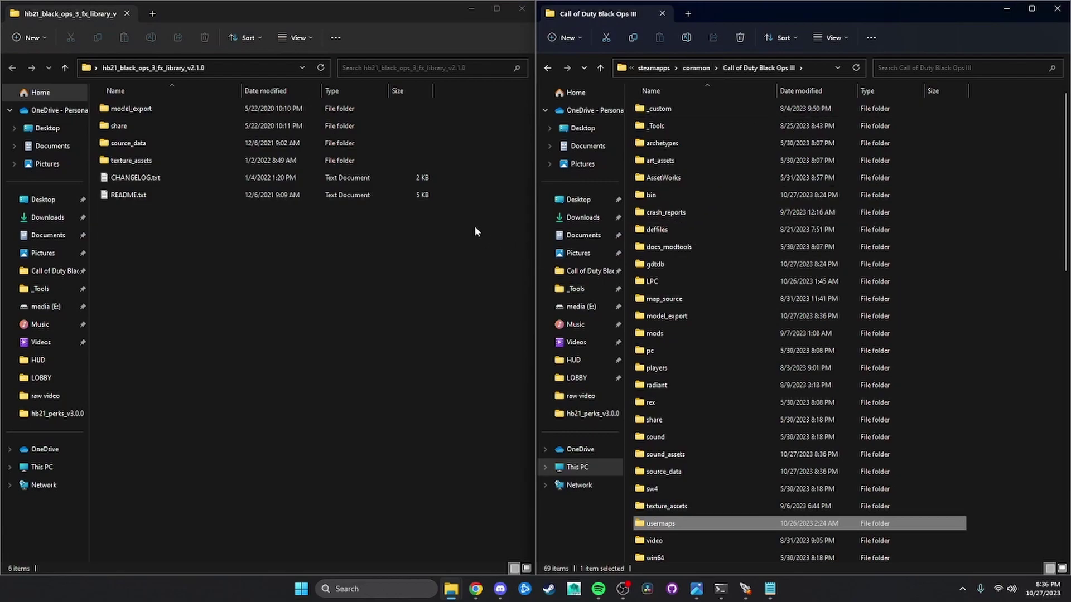
Step: Copy model_export, share, source_data and texture_assets from the FX library into the Call of Duty Black Ops III folder, replacing existing files, and close the library window
left_click(165, 109)
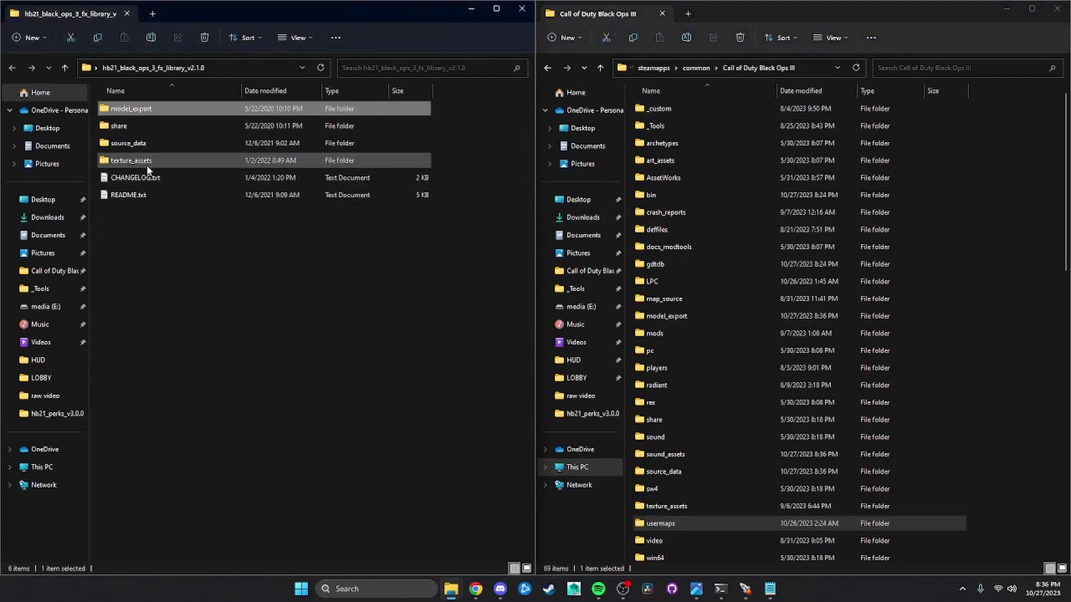
left_click(146, 161, "shift")
left_click_drag(146, 160, 1012, 242)
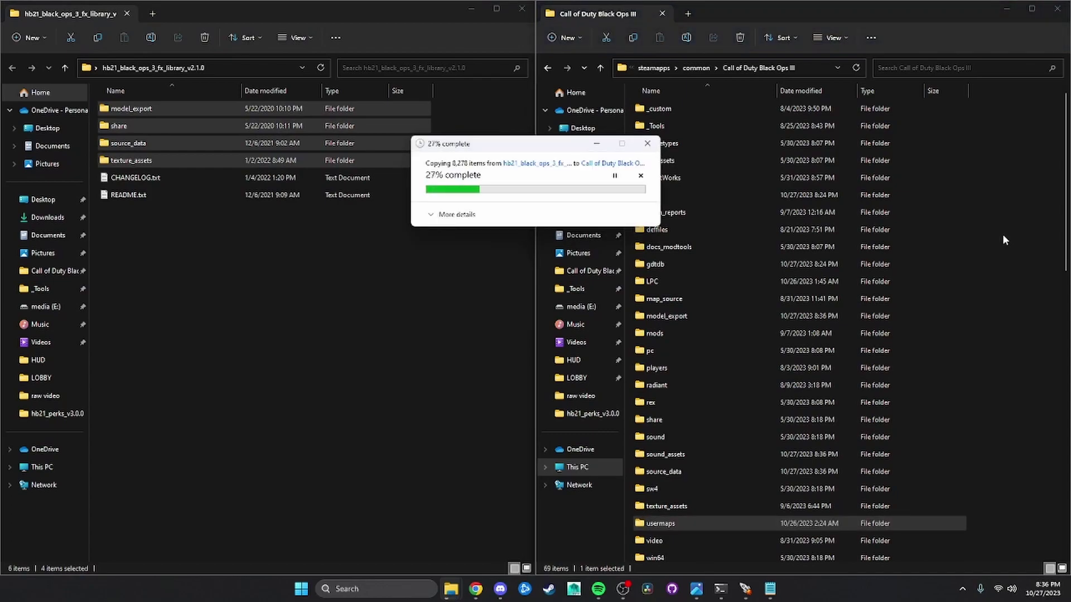
left_click(190, 194)
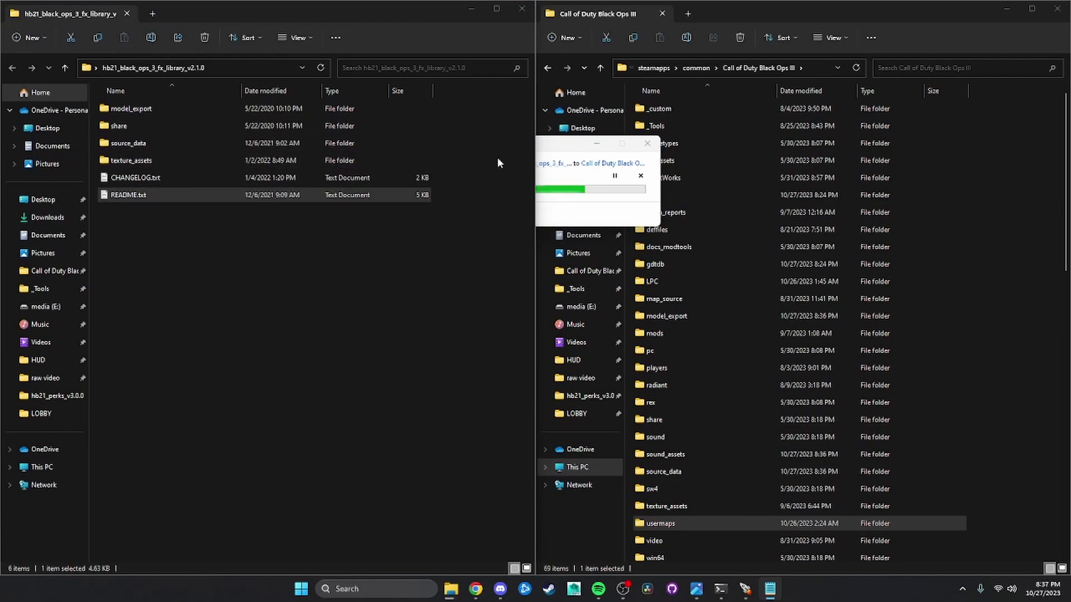
left_click(545, 192)
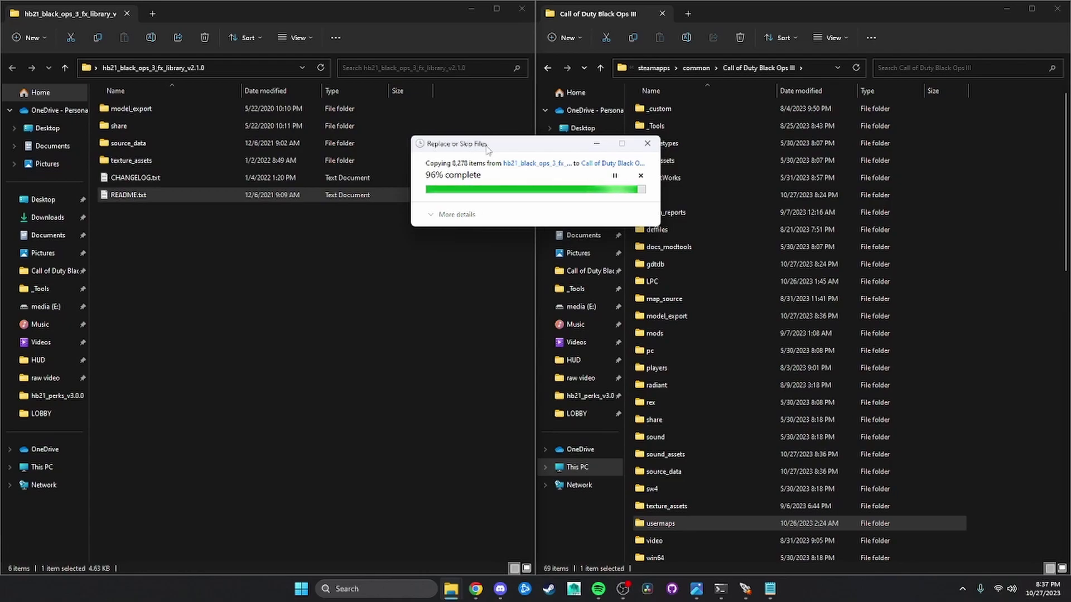
left_click(487, 205)
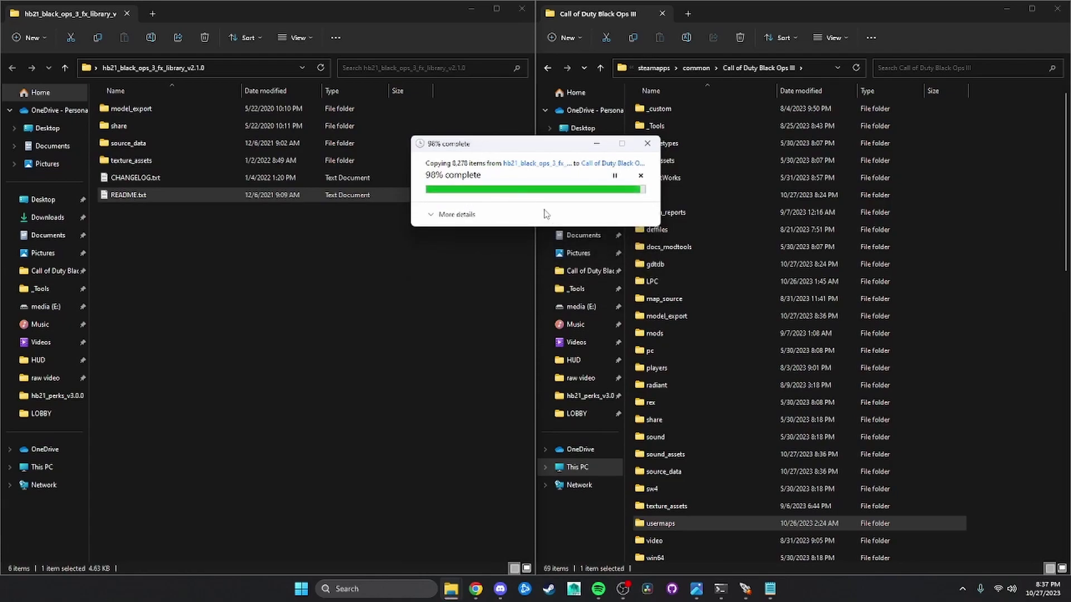
left_click(514, 13)
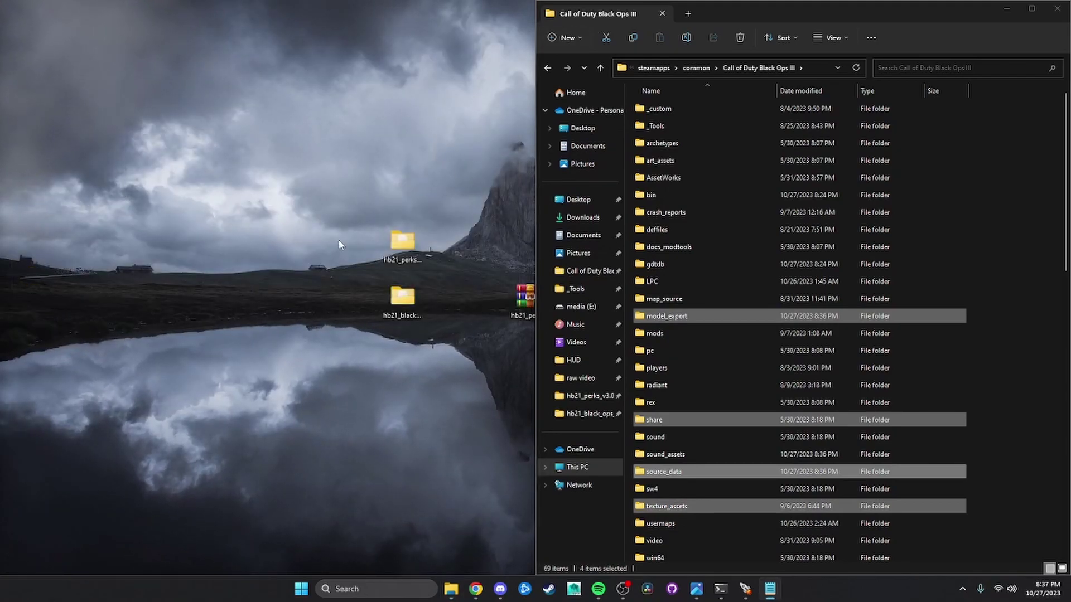
Step: Maximize the Call of Duty Black Ops III folder window and open usermaps\zm_tutorial\scripts\zm
left_click_drag(715, 11, 440, 3)
left_click(648, 289)
double_click(151, 515)
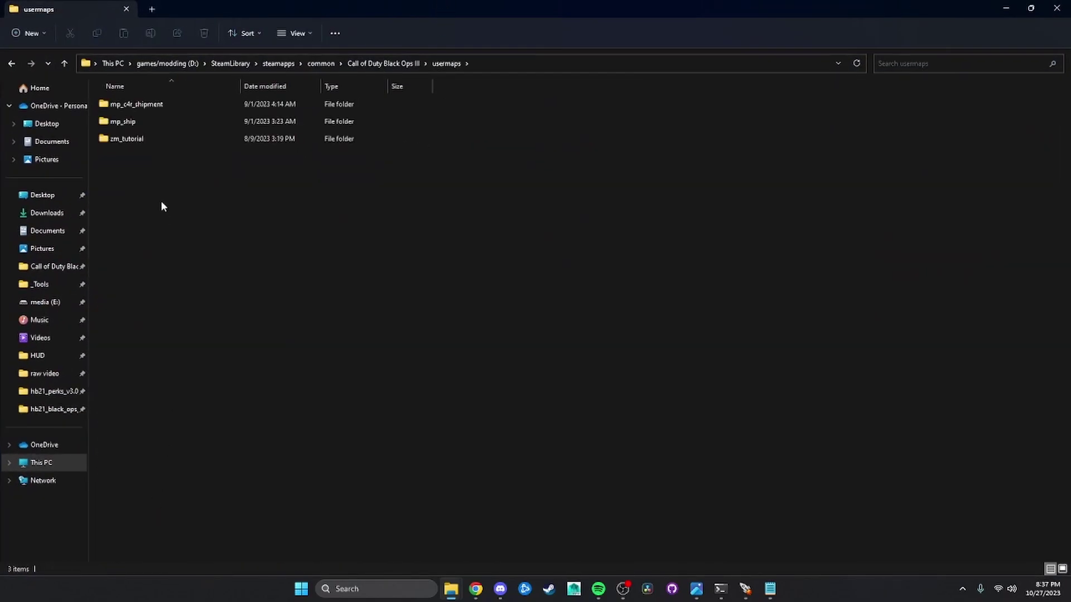
double_click(165, 135)
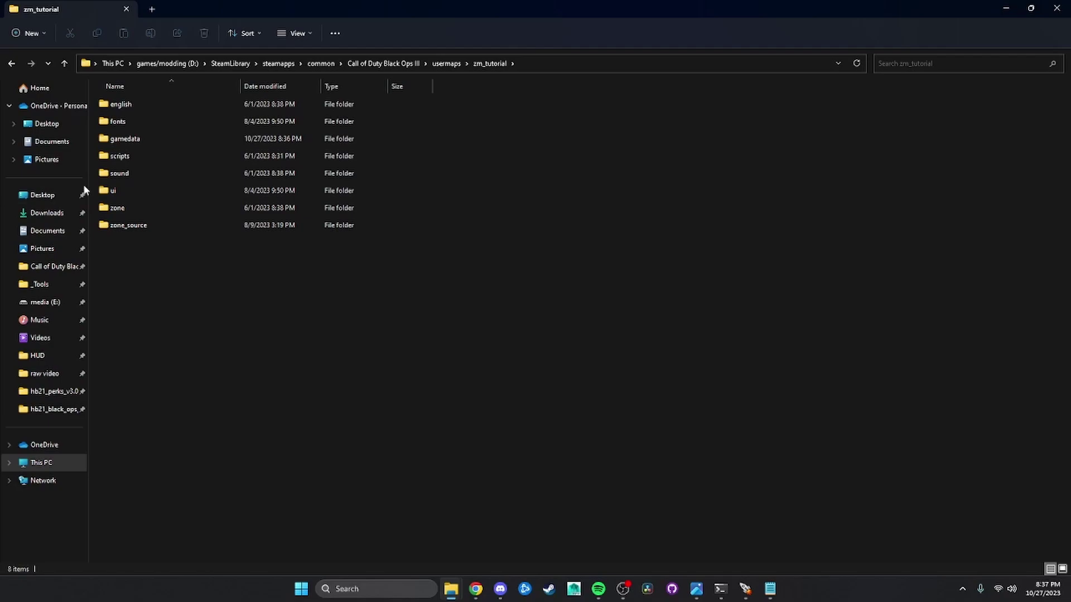
double_click(161, 155)
double_click(154, 106)
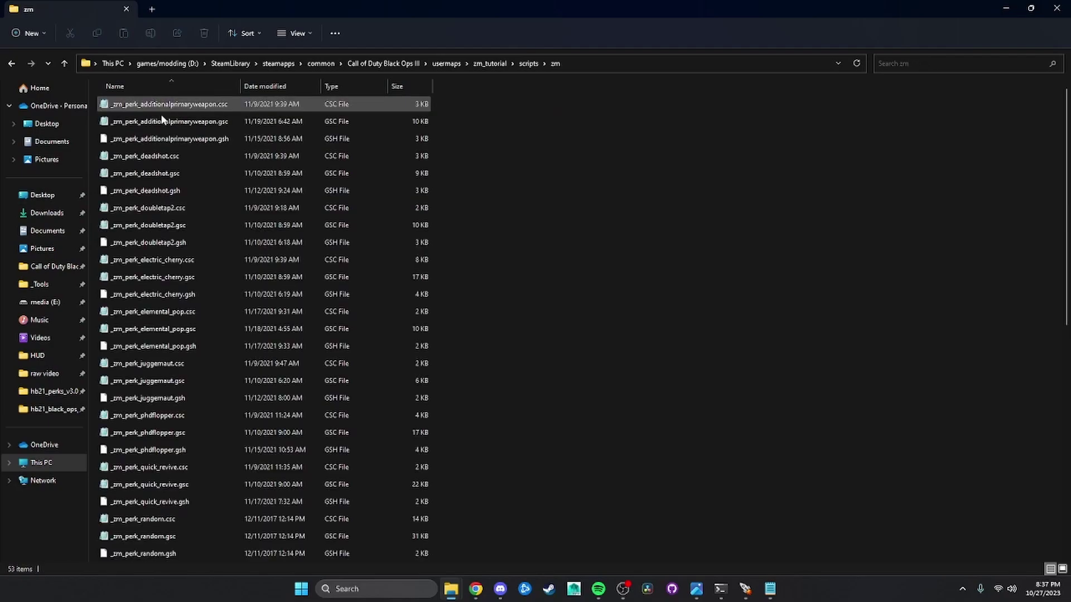
Step: Open zm_tutorial.gsc and zm_tutorial.csc and combine them with INSTRUCTIONS.txt as tabs of one Notepad window
scroll(208, 307, "down", 8)
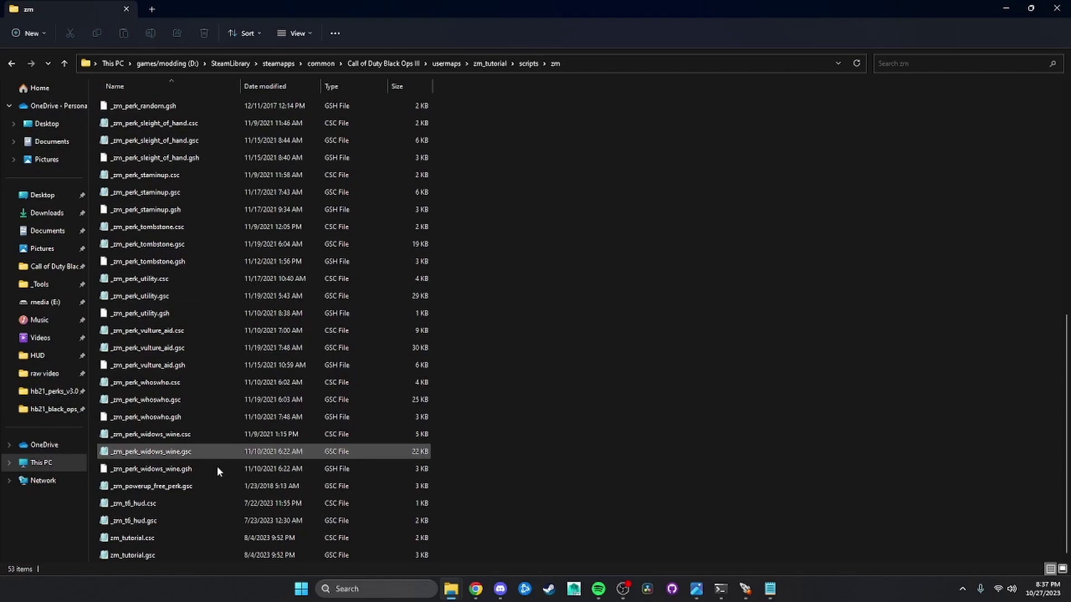
double_click(197, 552)
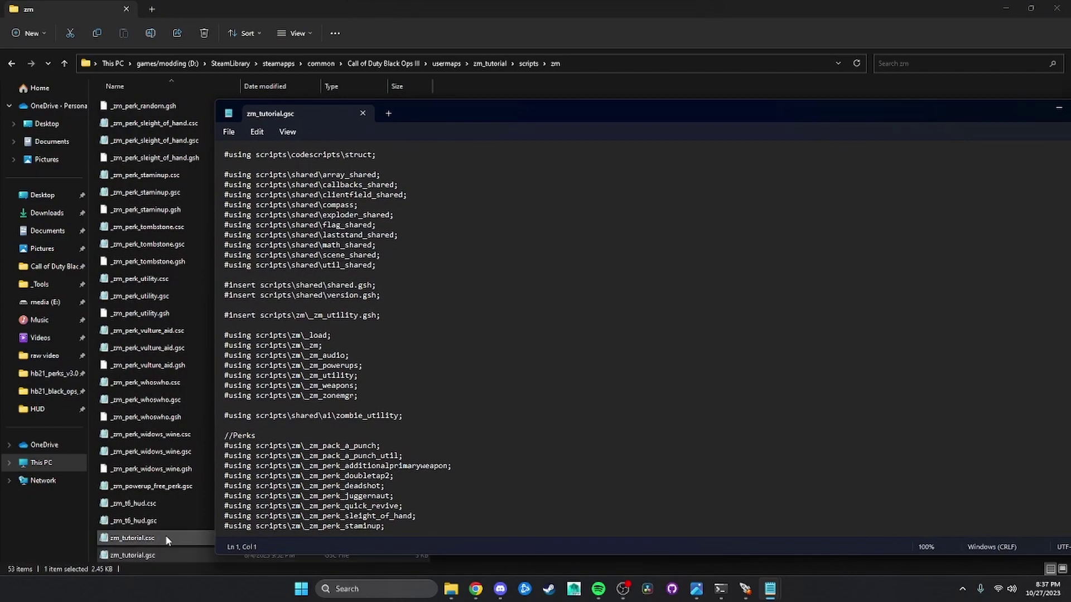
double_click(165, 536)
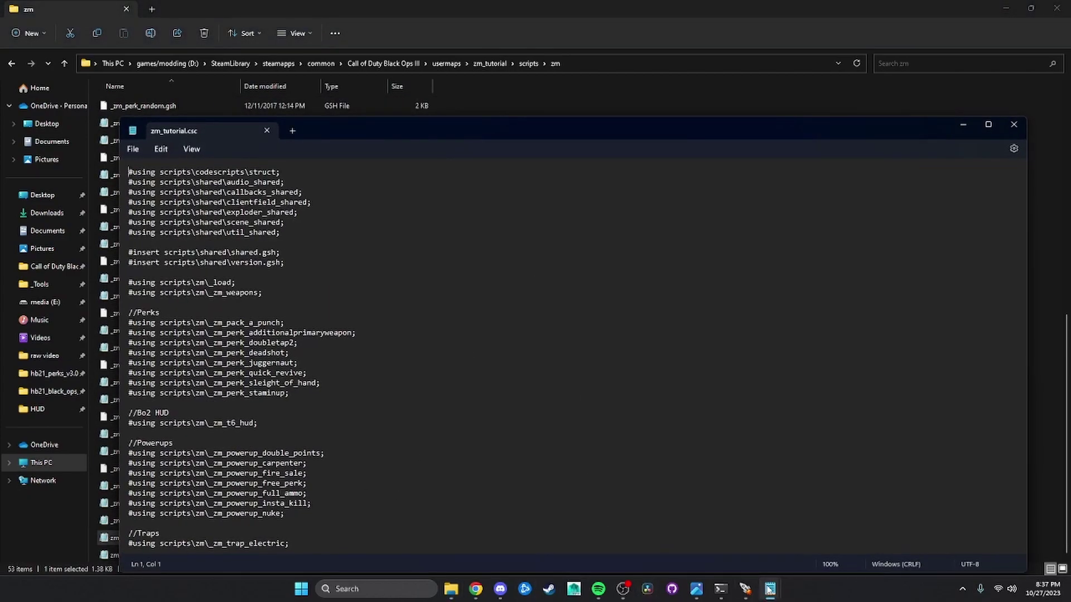
mouse_move(770, 589)
left_click(773, 535)
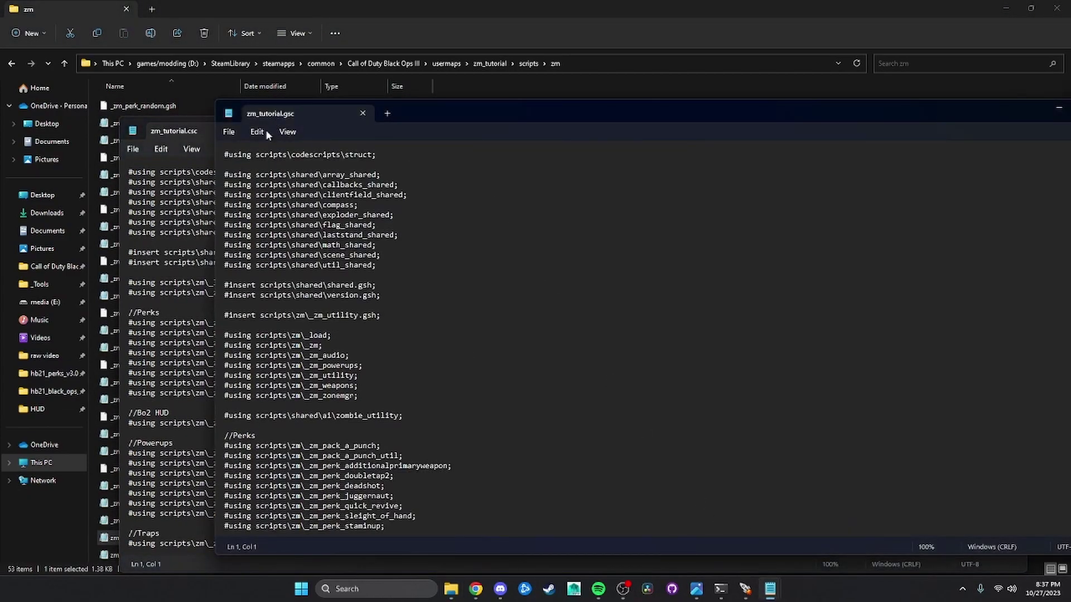
left_click_drag(270, 114, 172, 132)
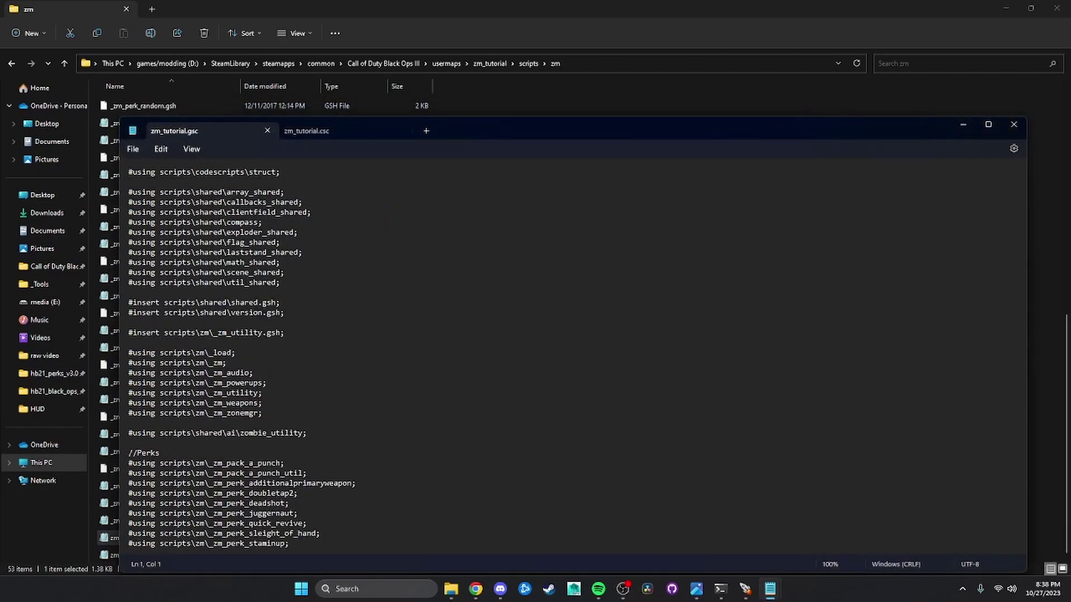
left_click_drag(0, 84, 579, 119)
left_click_drag(391, 115, 169, 136)
Step: Copy the eight perk #using lines, from _zm_perk_electric_cherry to _zm_perk_random, out of Step 3 in INSTRUCTIONS.txt
scroll(239, 275, "down", 20)
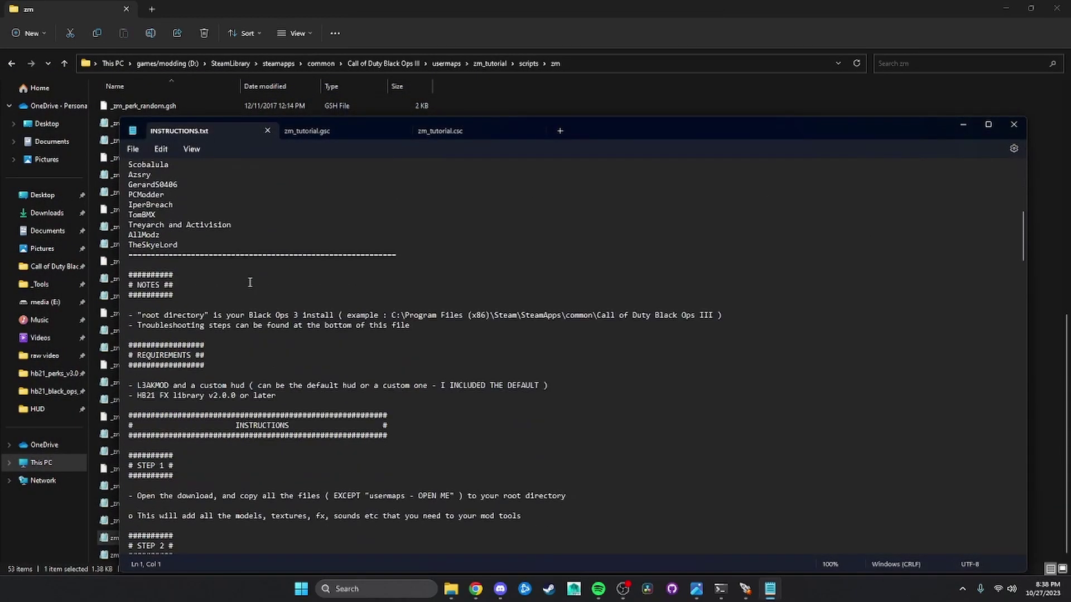
scroll(291, 380, "down", 1)
left_click_drag(280, 397, 126, 323)
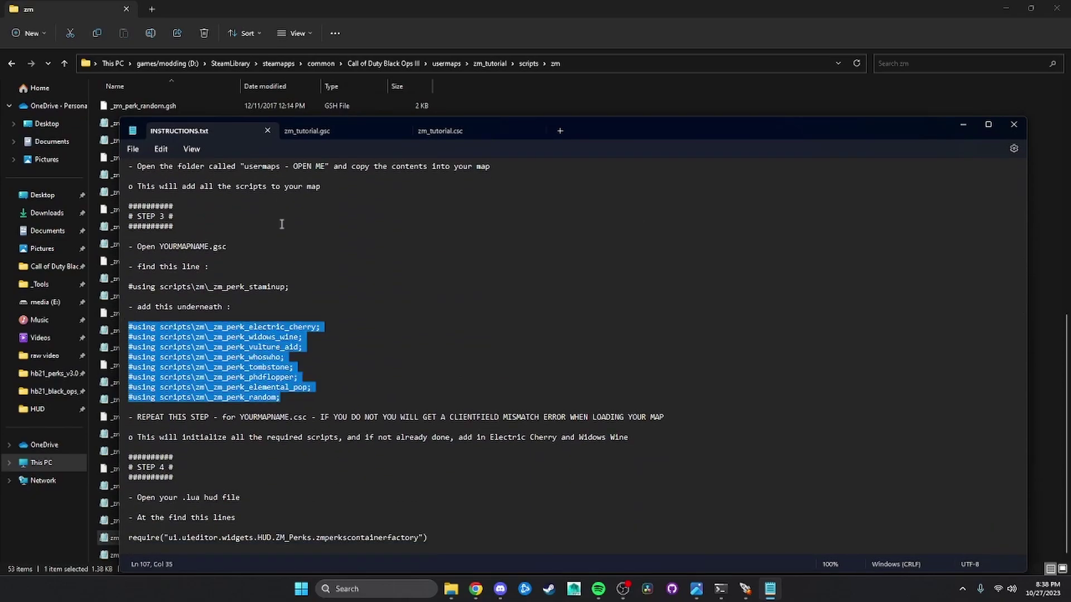
right_click(204, 373)
left_click(254, 194)
Step: In zm_tutorial.gsc, add the comment //HB21 Perks below the _zm_perk_staminup line and paste the copied #using lines under it
left_click(340, 126)
scroll(305, 390, "down", 4)
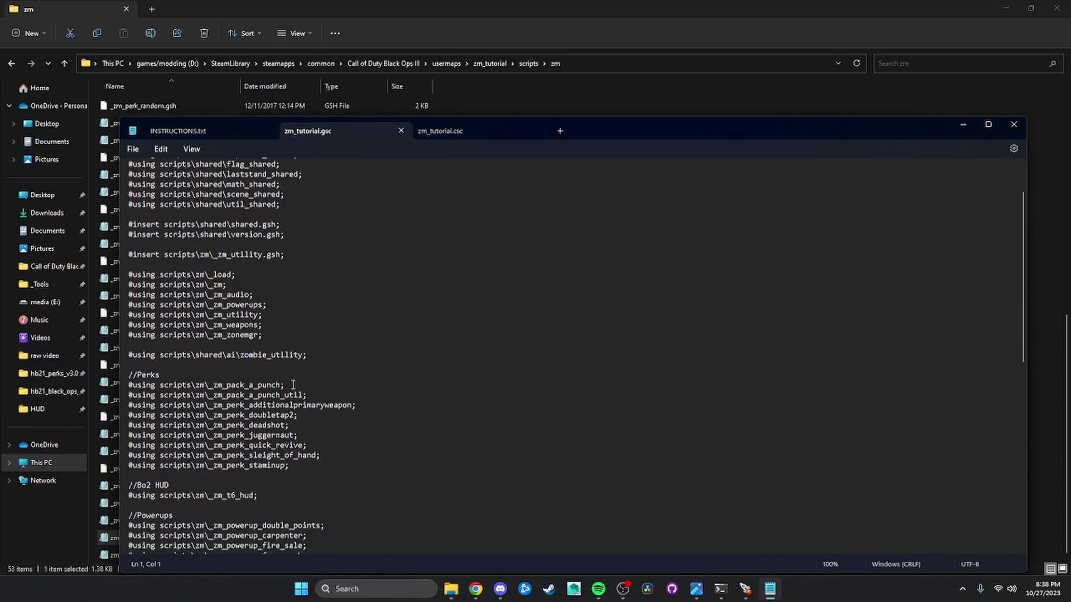
left_click(299, 465)
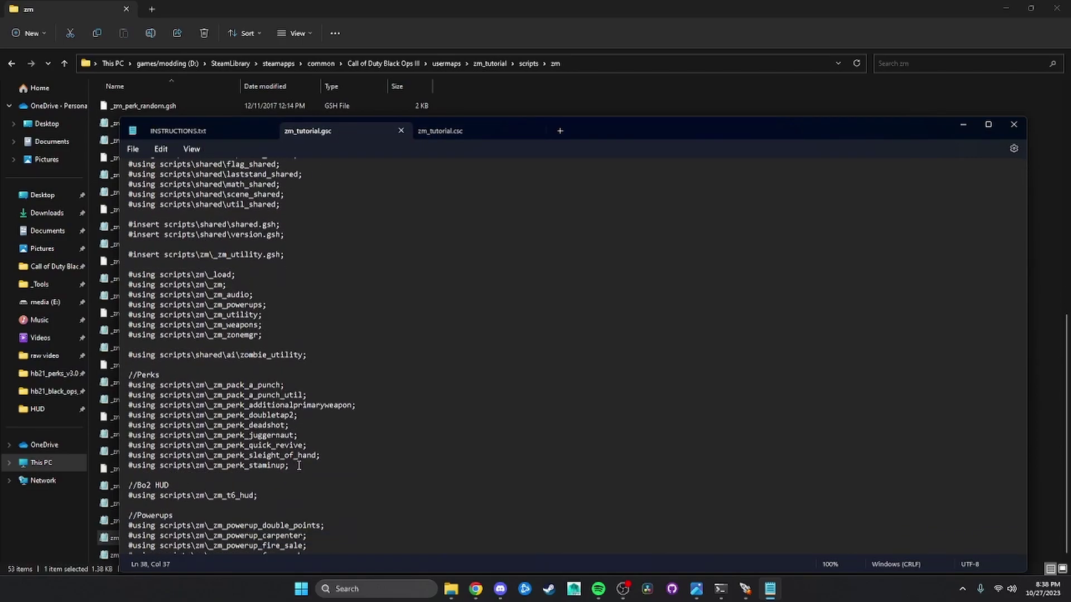
key("Return")
key("Return")
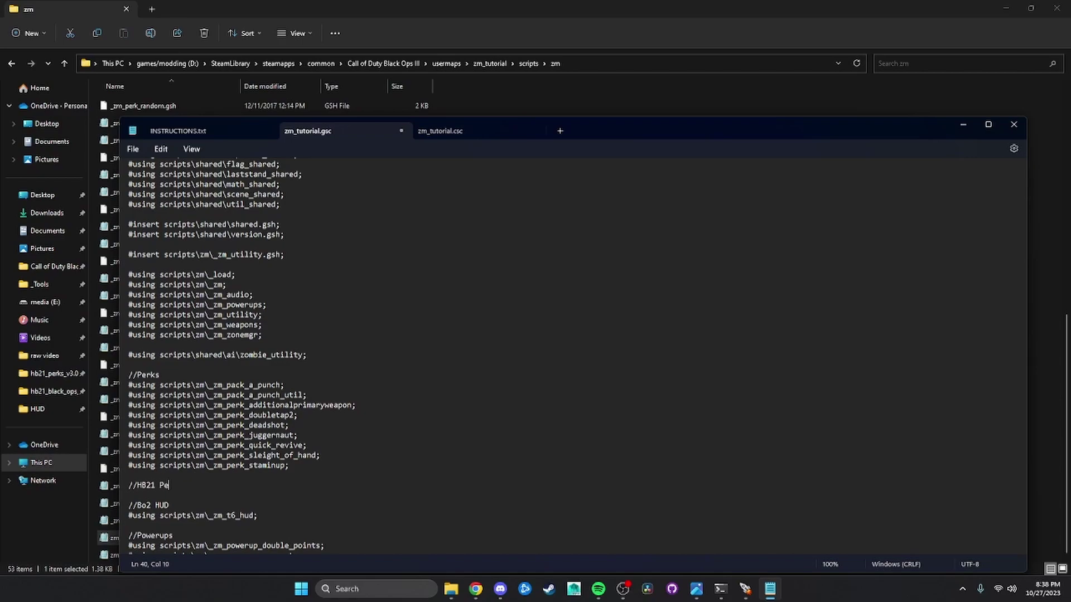
type("//HB21 Perks")
key("Return")
key("ctrl+v")
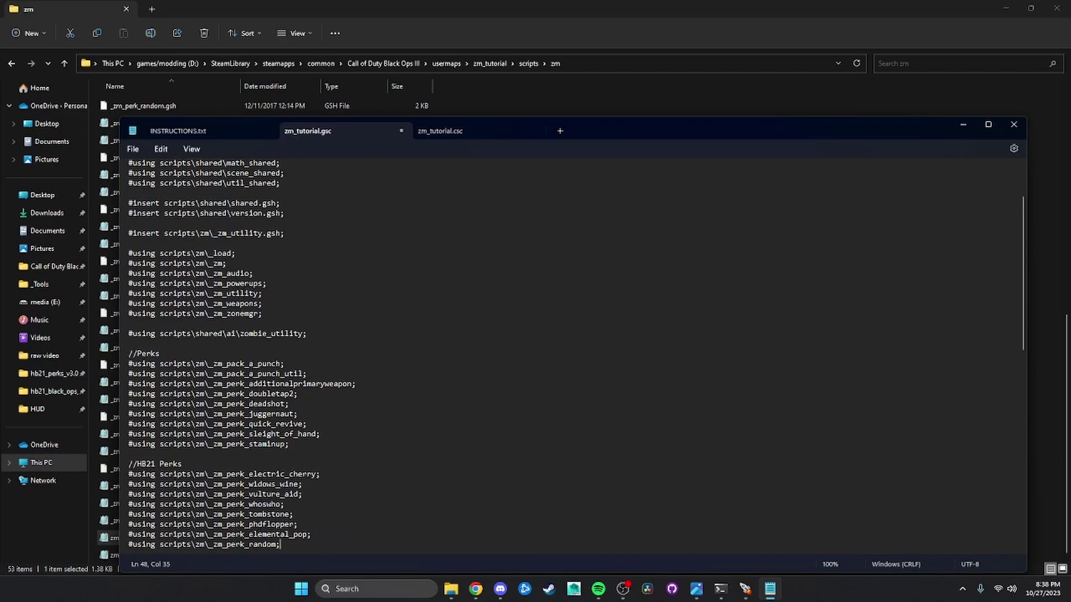
Step: Copy the //HB21 Perks block from zm_tutorial.gsc into zm_tutorial.csc below the _zm_perk_staminup line and save the file
scroll(295, 479, "down", 2)
left_click_drag(280, 484, 141, 405)
left_click(458, 127)
scroll(387, 318, "down", 2)
left_click(294, 353)
key("Return")
key("Return")
key("ctrl+v")
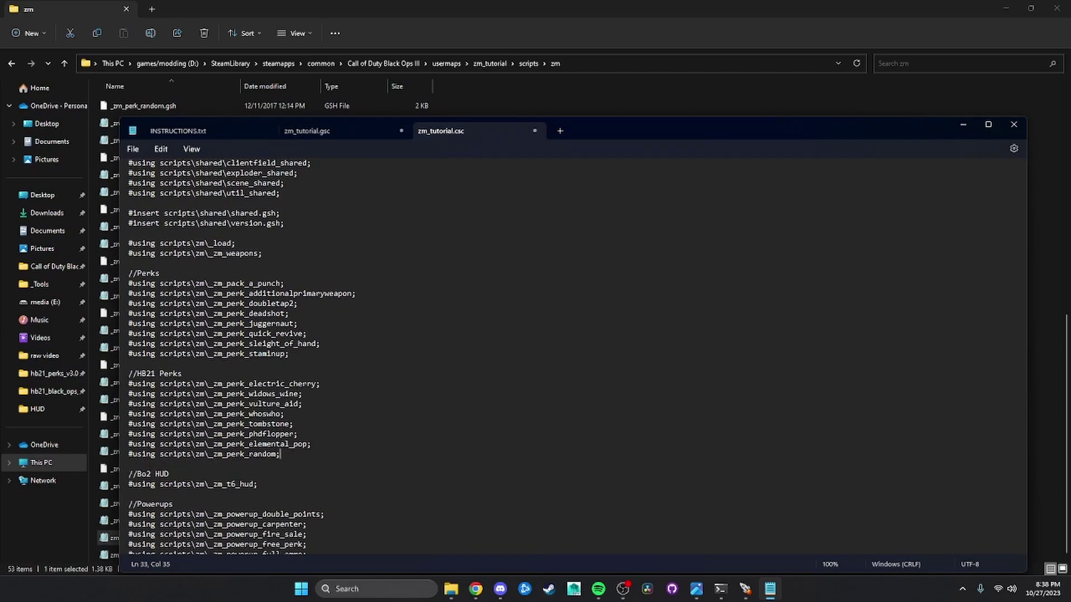
key("ctrl+s")
Step: Save zm_tutorial.gsc and detach INSTRUCTIONS.txt from the Notepad window holding the two map scripts
left_click(354, 132)
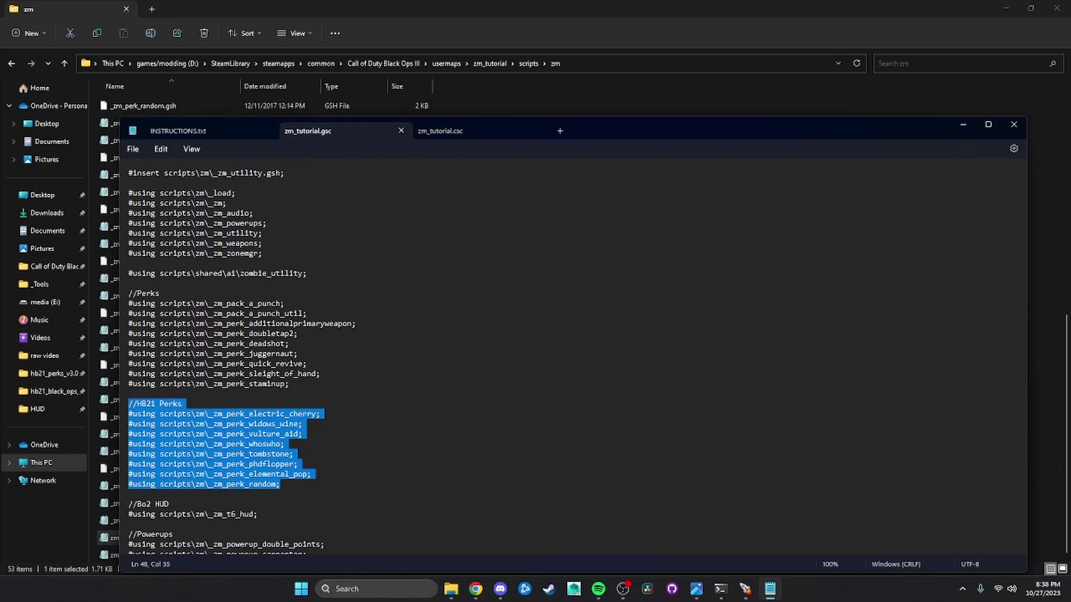
left_click(167, 131)
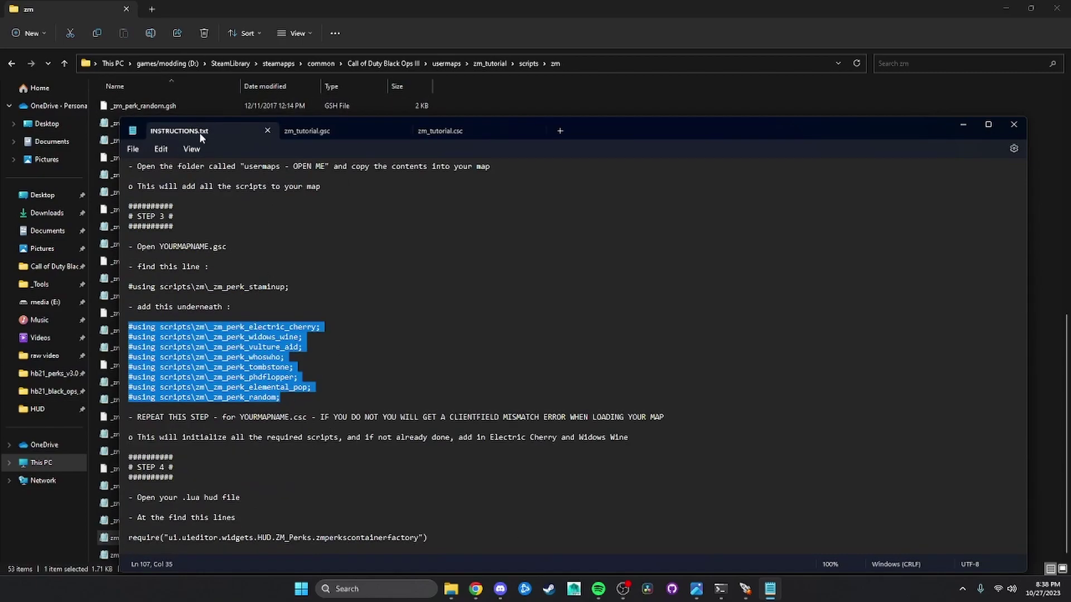
left_click_drag(168, 131, 0, 173)
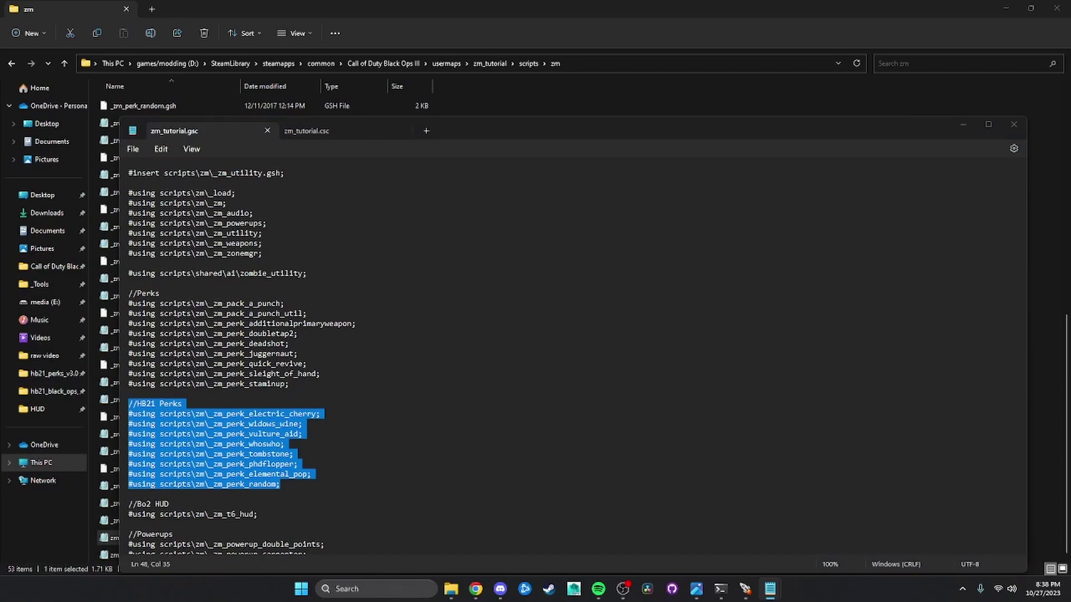
Step: Reattach INSTRUCTIONS.txt to the Notepad window with the map scripts and open zm_tutorial's ui\uieditor\menus\hud folder
left_click_drag(0, 175, 166, 133)
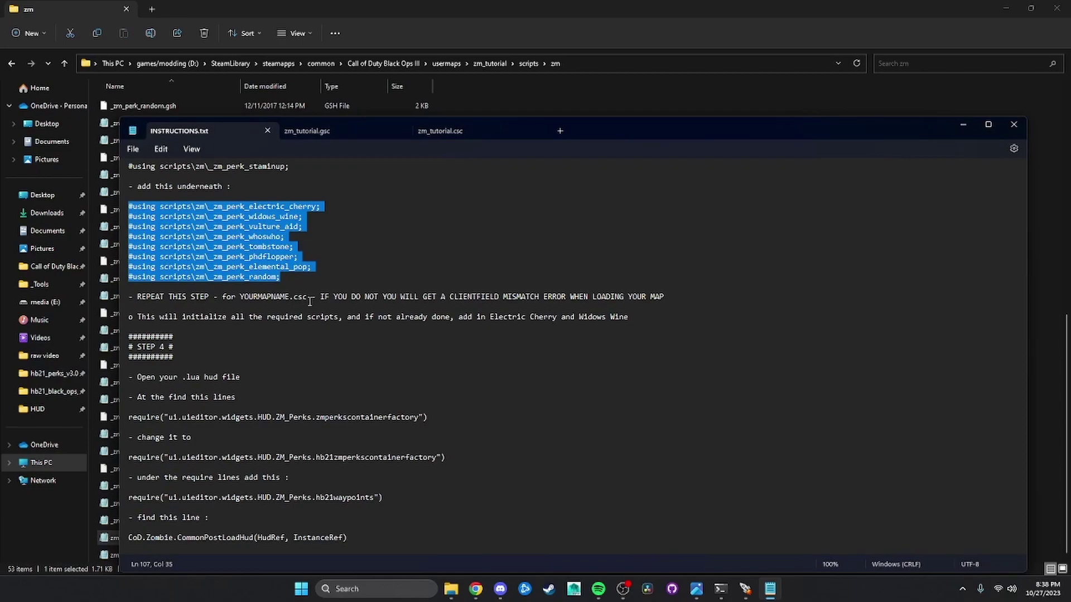
left_click(573, 30)
left_click(490, 64)
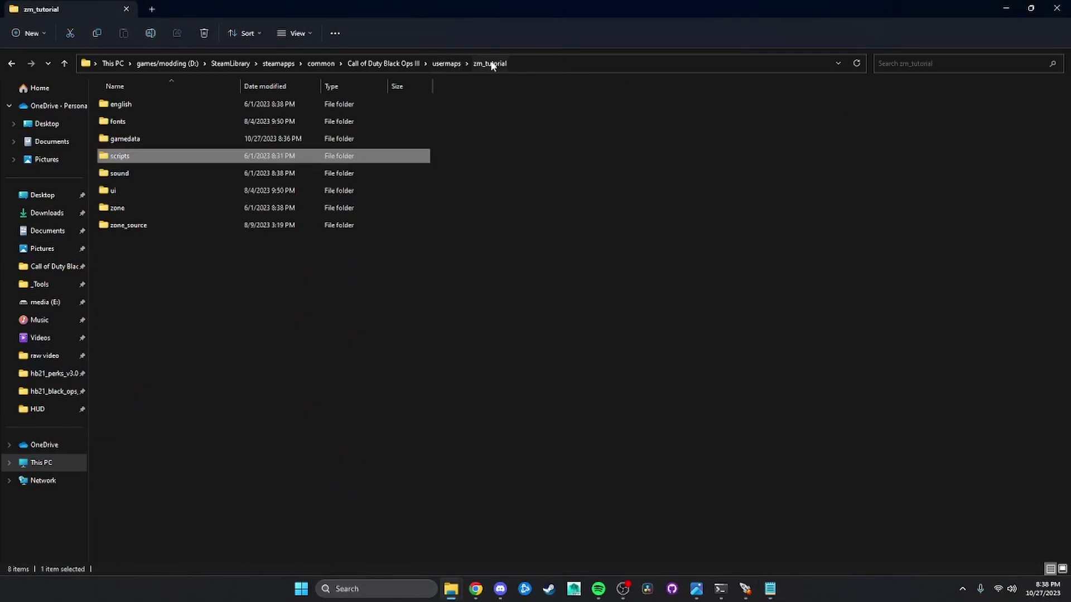
left_click(142, 196)
double_click(142, 196)
double_click(153, 101)
double_click(156, 100)
left_click(161, 108)
double_click(162, 107)
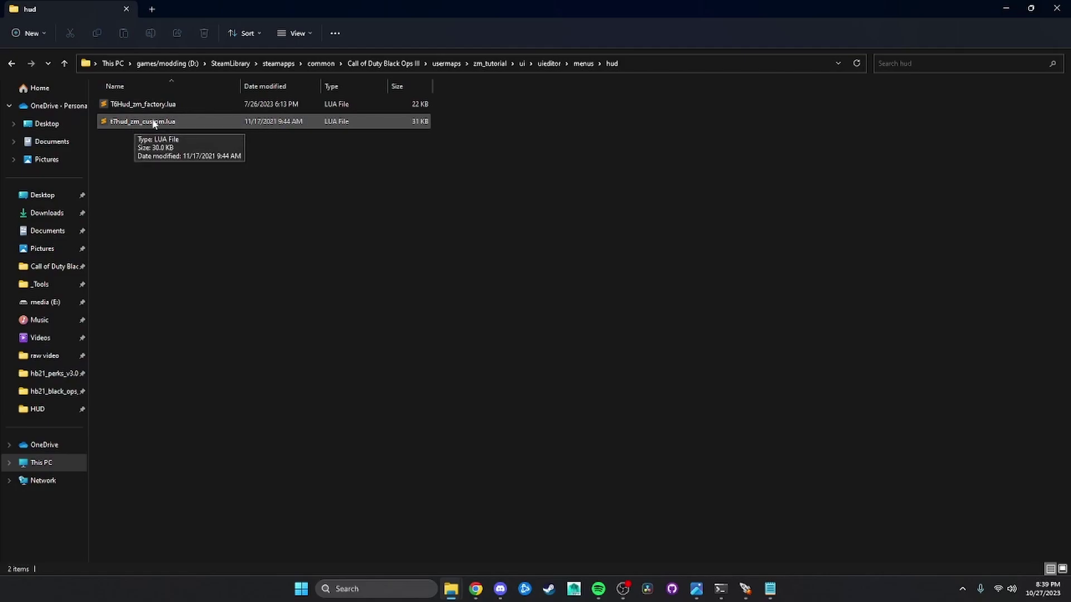
Step: Delete t7hud_zm_custom.lua from the hud folder, then open T6Hud_zm_factory.lua in Sublime Text and decline the update
right_click(193, 122)
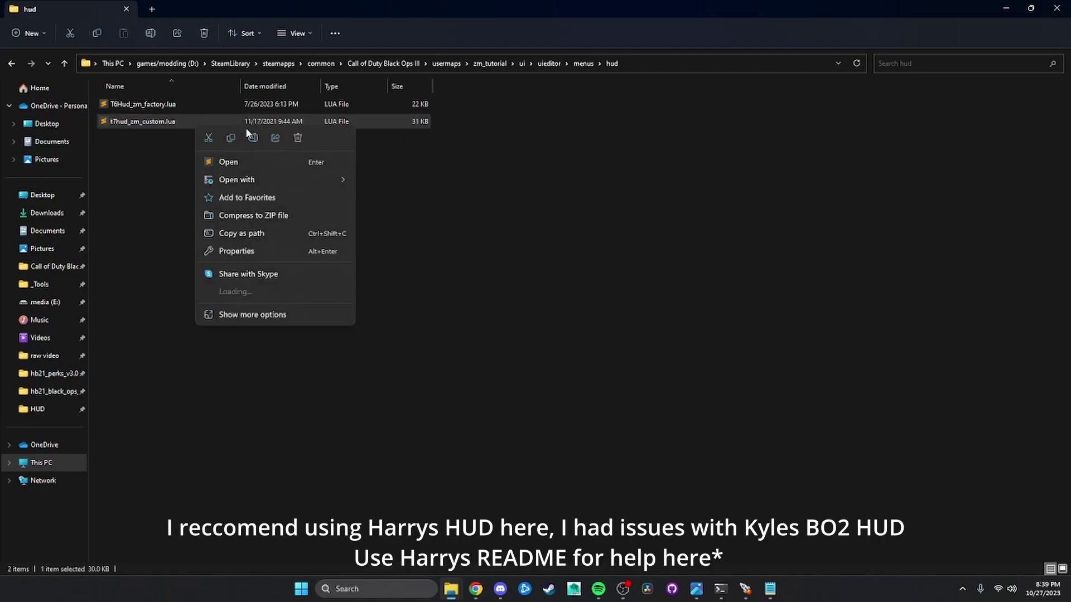
left_click(293, 134)
double_click(187, 112)
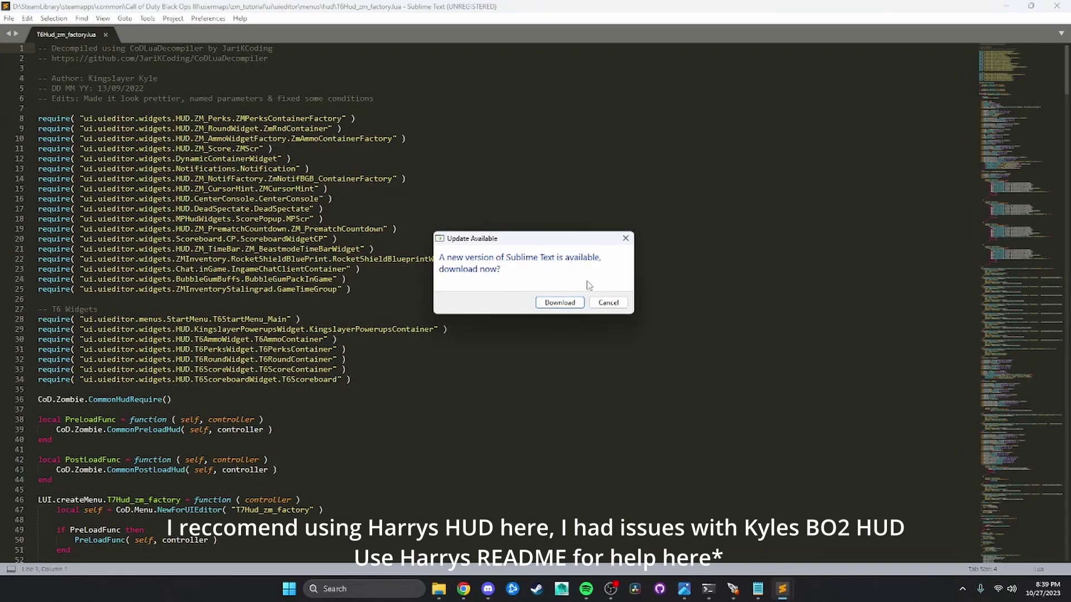
left_click(608, 302)
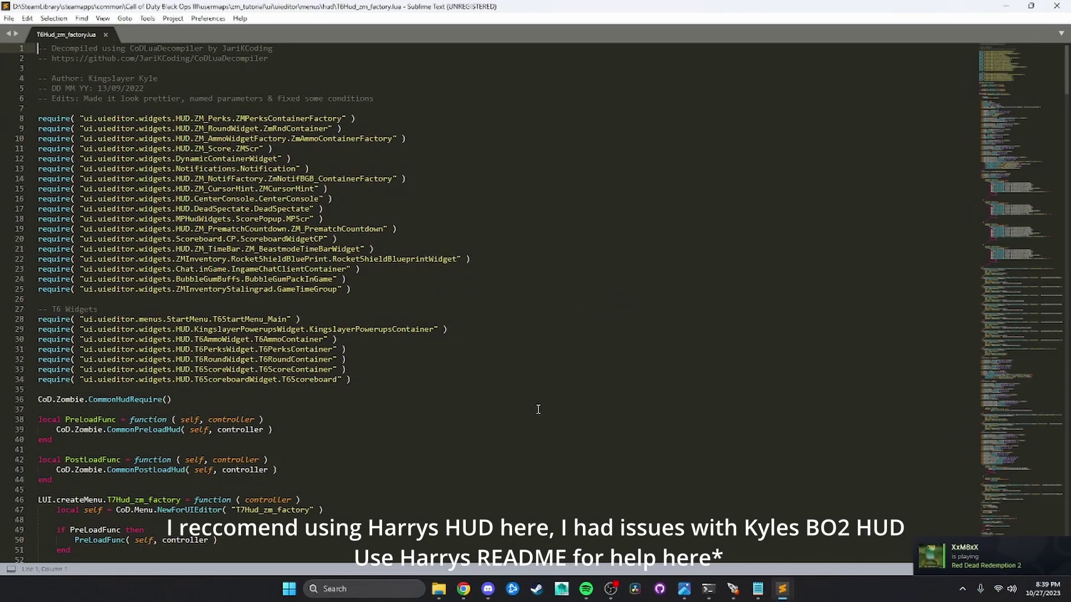
Step: Bring up the INSTRUCTIONS.txt window and move it clear of the Lua code
mouse_move(760, 584)
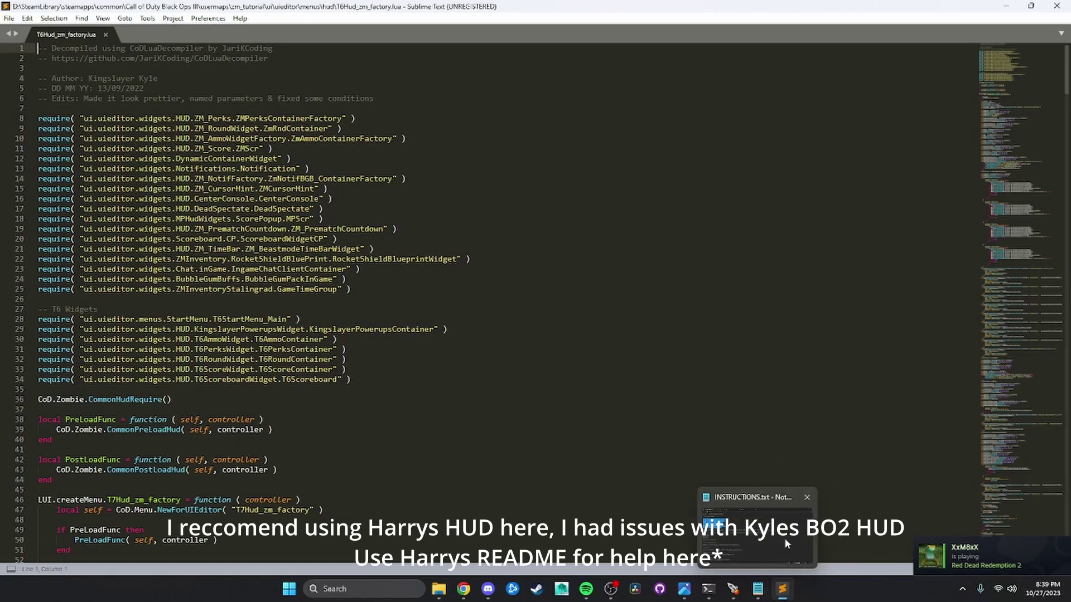
left_click(767, 558)
left_click_drag(610, 135, 0, 190)
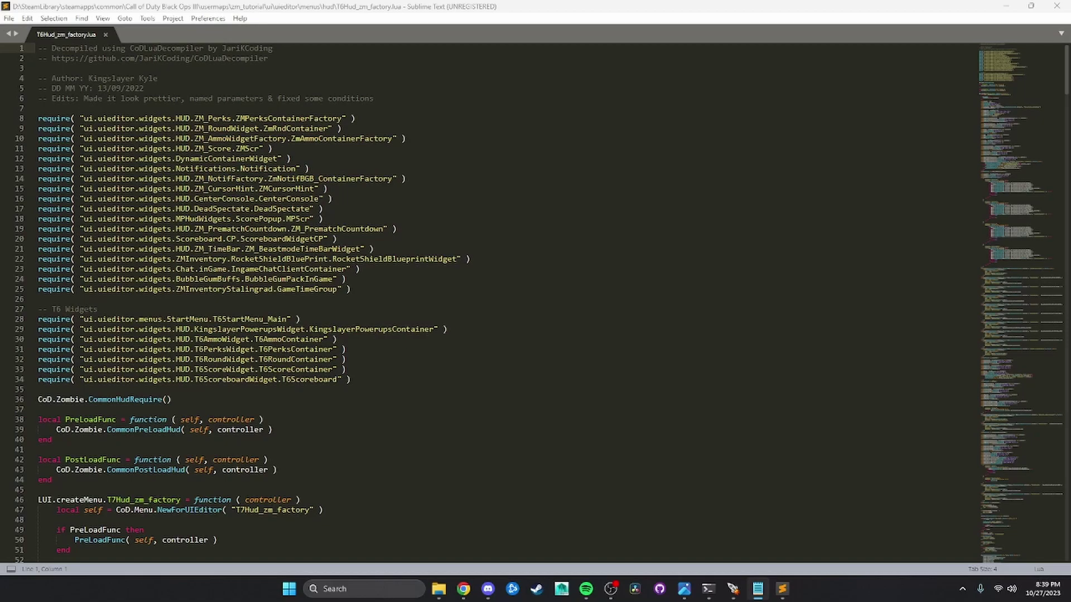
Step: Search T6Hud_zm_factory.lua for the require("ui.uieditor.widgets.HUD.ZM_Perks.zmperkscontainerfactory") line, then clear the search and select T6PerksContainer
left_click(105, 350)
key("ctrl+f")
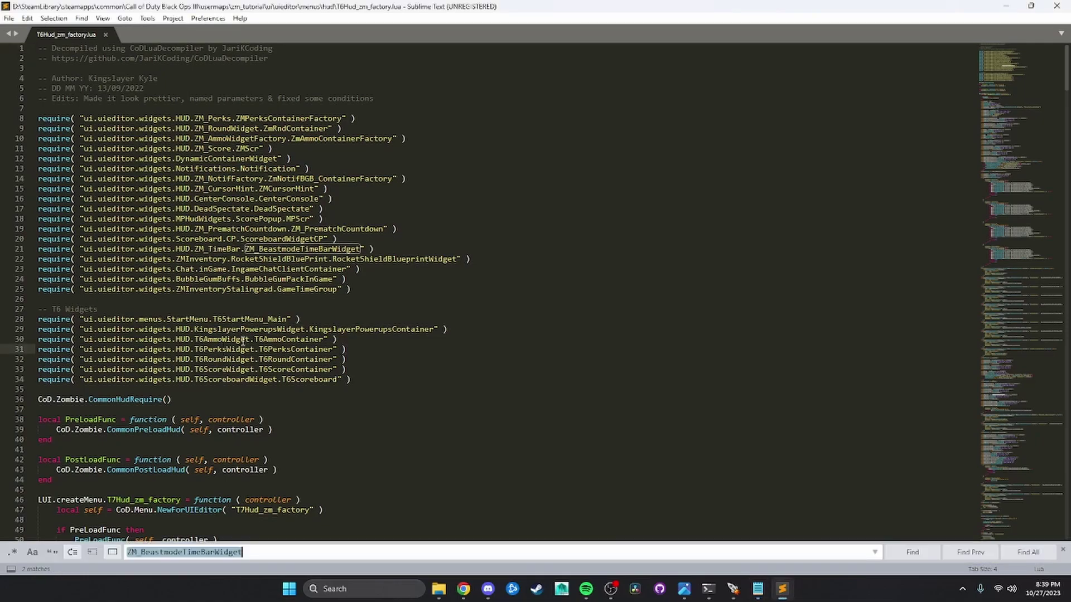
type("require(\"ui.uieditor.widgets.HUD.ZM_Perks.zmperkscontainerfactory\")")
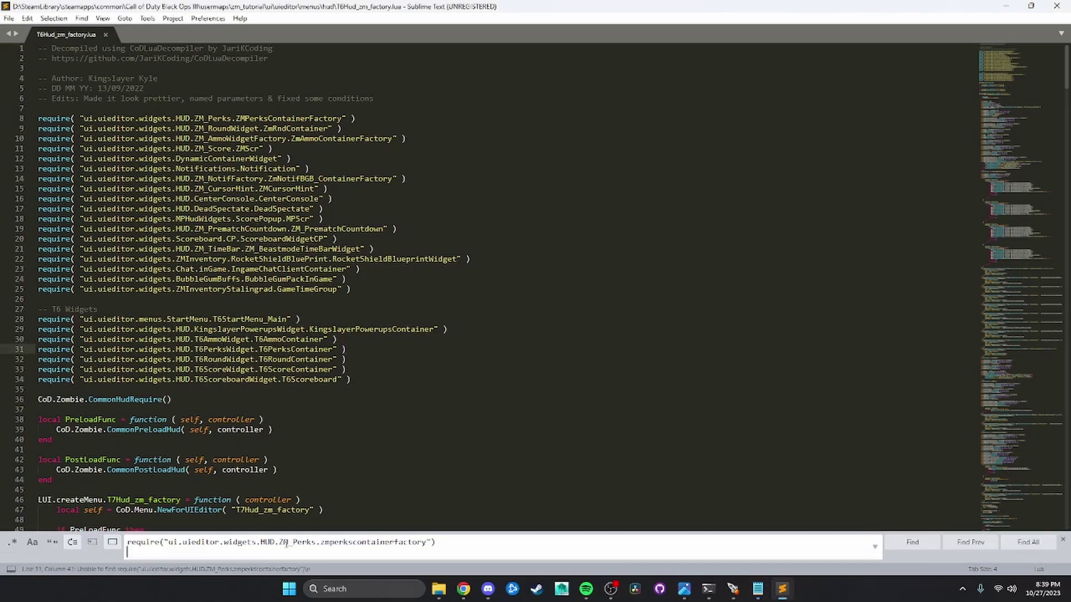
key("BackSpace")
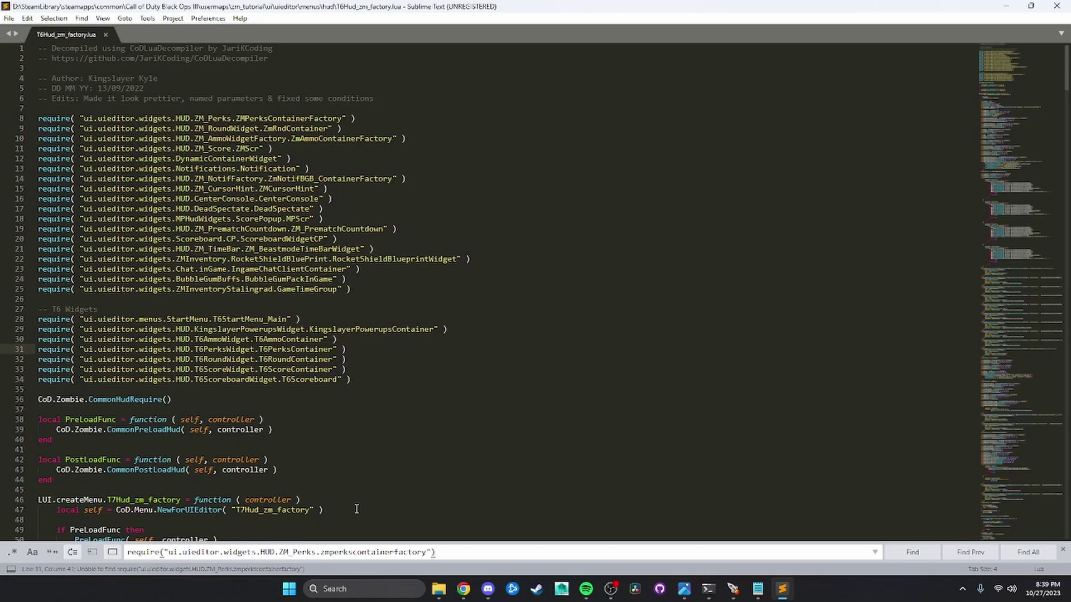
left_click_drag(438, 552, 98, 534)
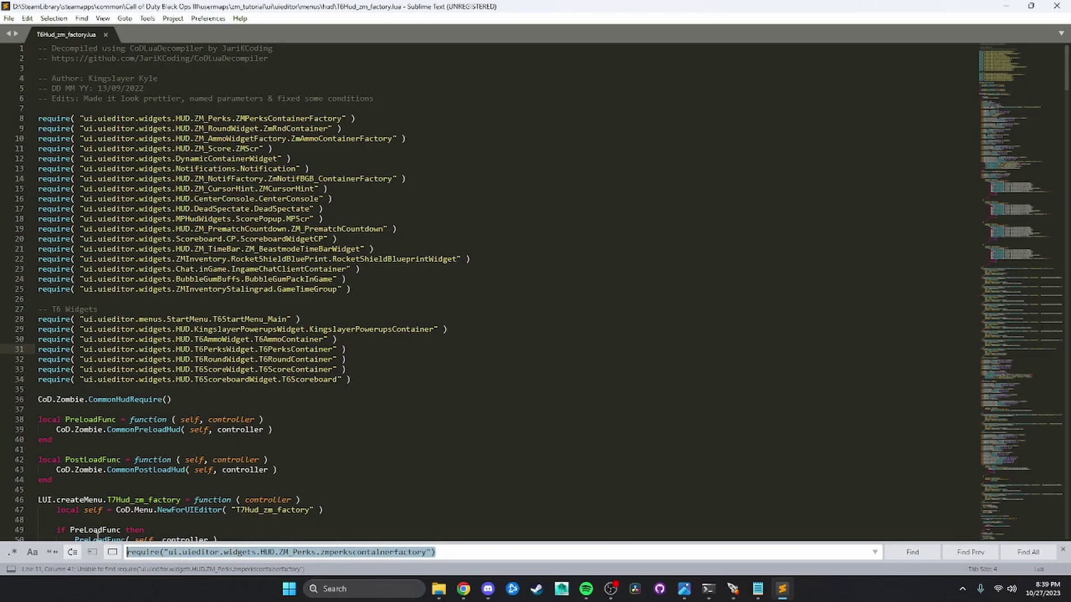
double_click(311, 351)
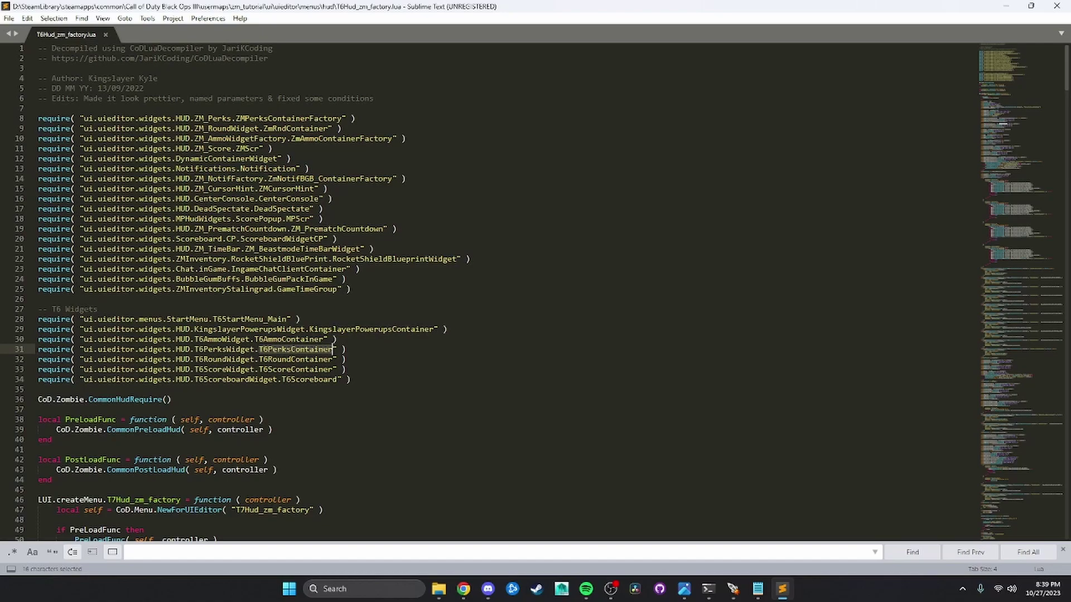
Step: Add require("ui.uieditor.widgets.HUD.ZM_Perks.hb21waypoints") below the T6PerksContainer line in T6Hud_zm_factory.lua and save the file
key("alt+Tab")
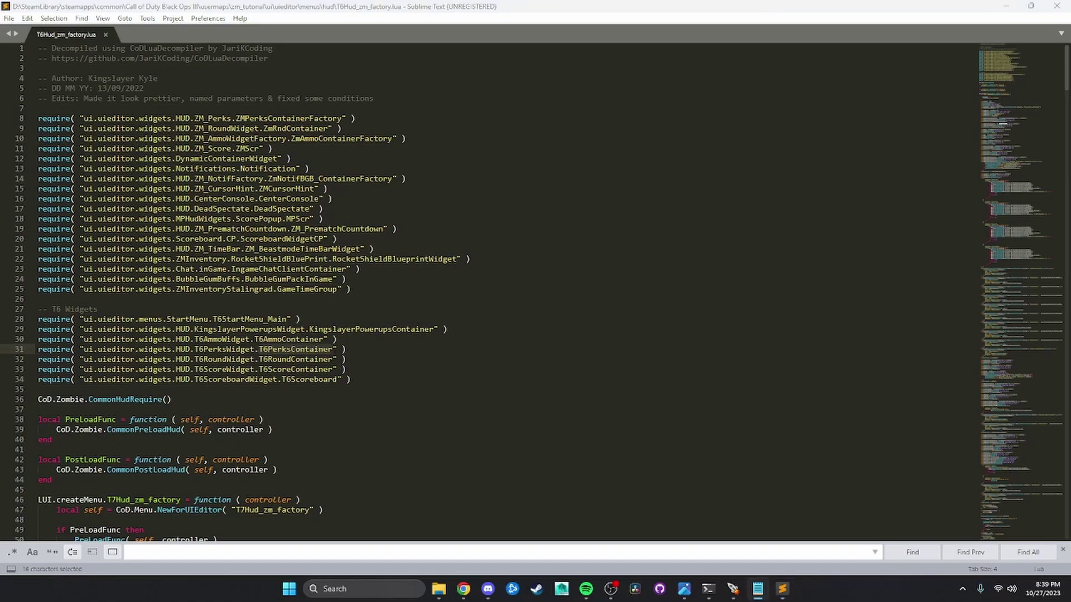
key("alt+Tab")
left_click(351, 350)
key("Return")
key("Return")
key("Return")
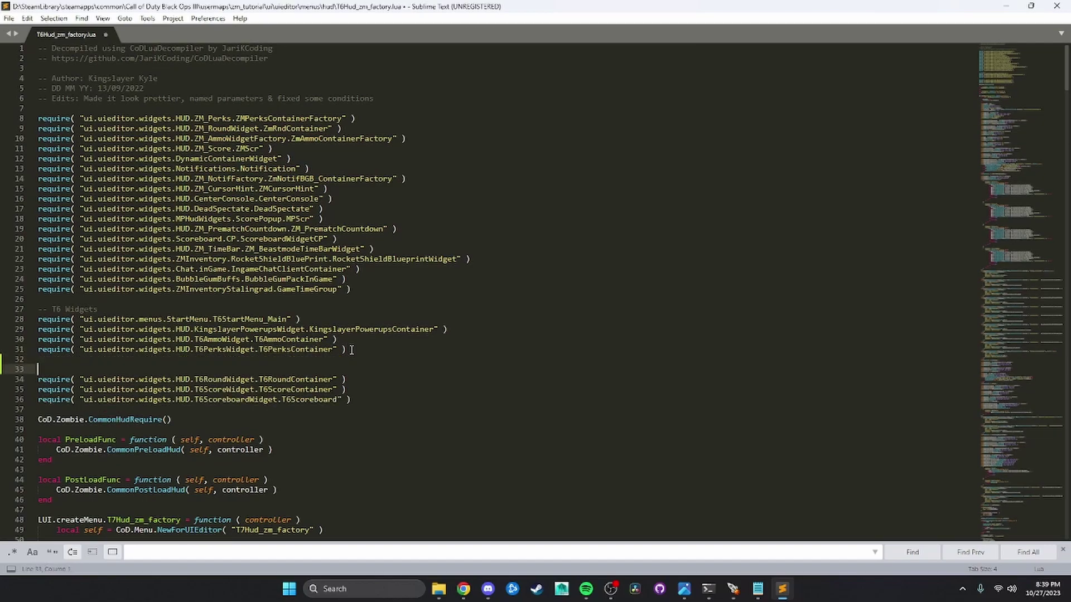
key("Up")
type("require(\"ui.uieditor.widgets.HUD.ZM_Perks.hb21waypoints\")")
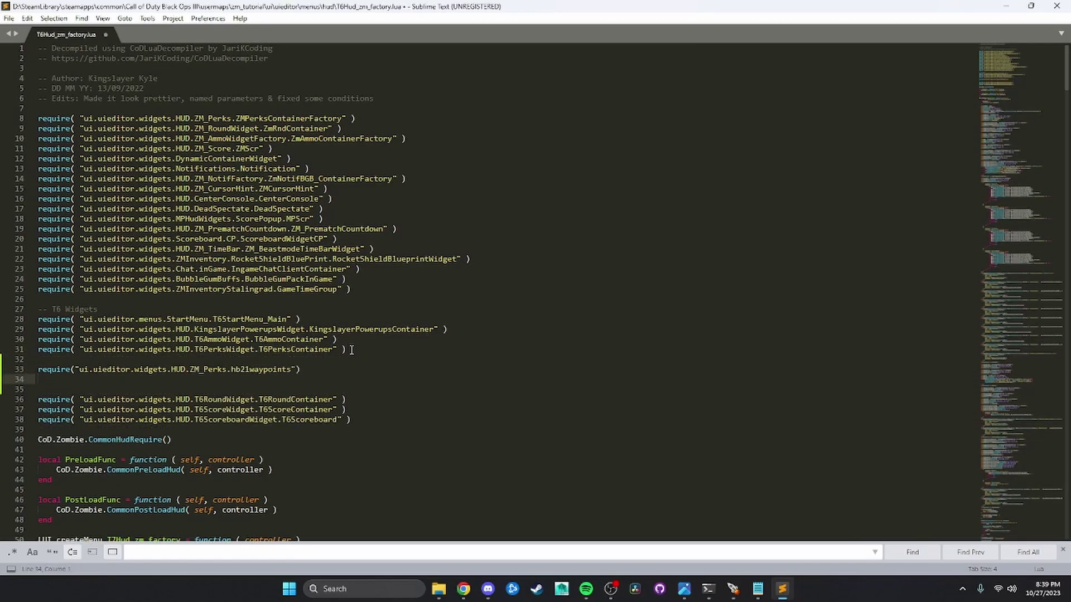
key("BackSpace")
key("ctrl+s")
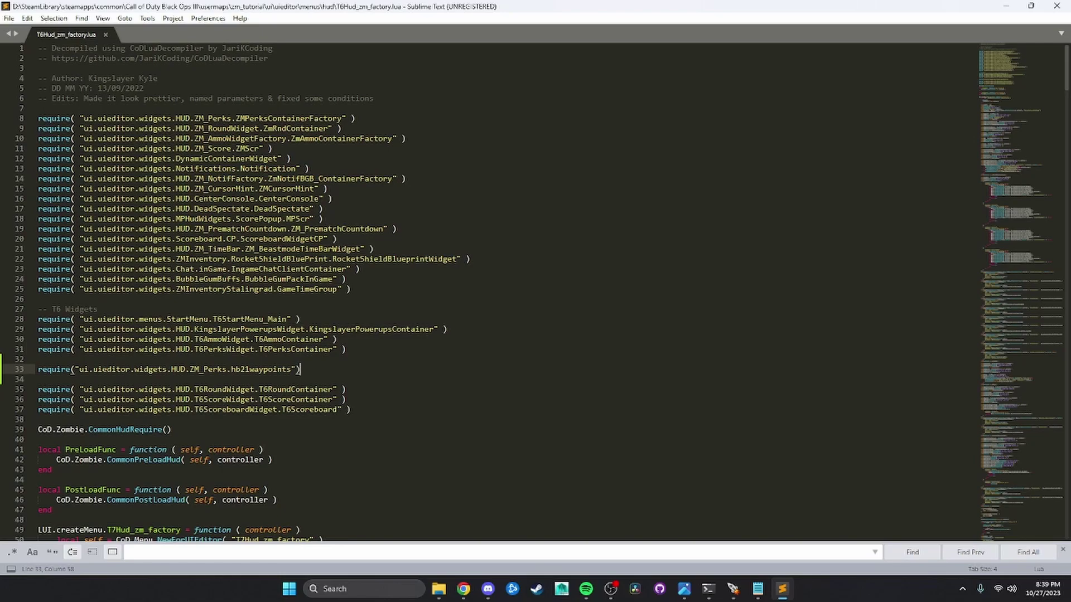
key("alt+Tab")
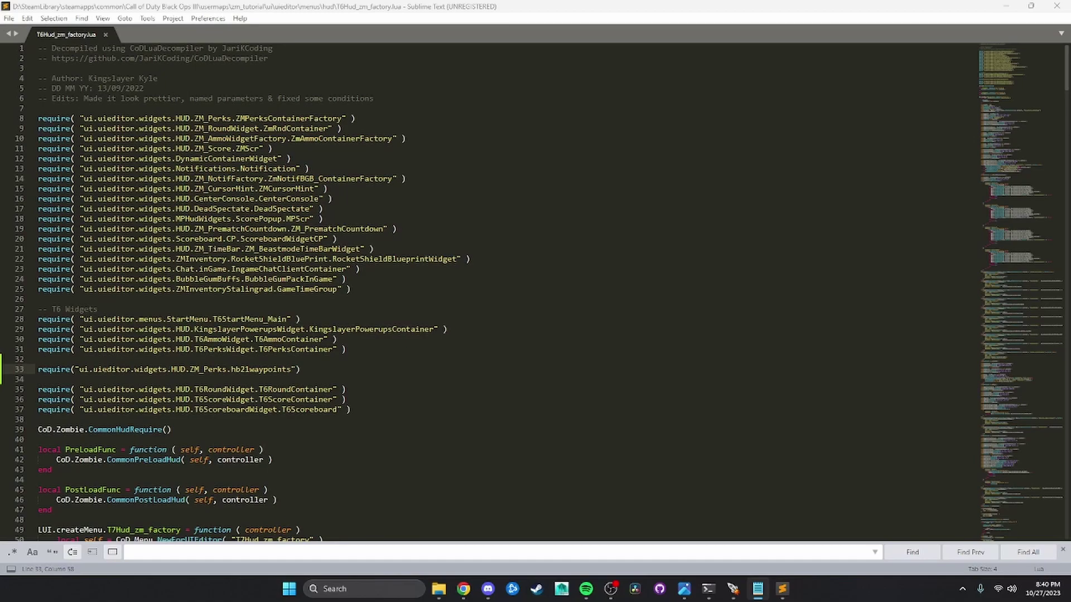
left_click(140, 551)
key("ctrl+b")
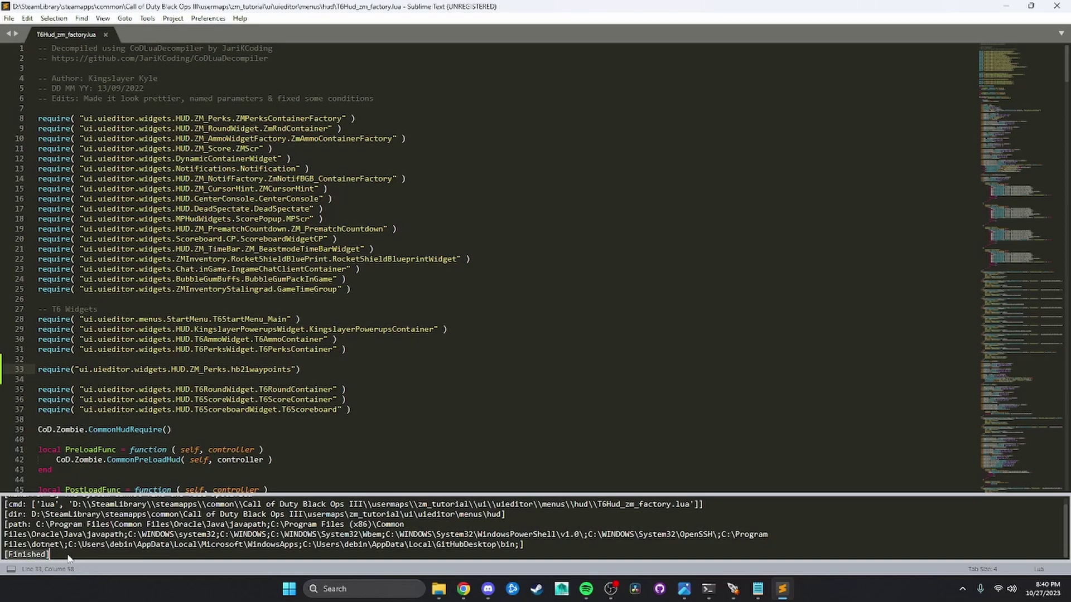
scroll(68, 558, "up", 1)
key("BackSpace")
key("BackSpace")
key("BackSpace")
key("BackSpace")
key("BackSpace")
key("BackSpace")
key("BackSpace")
key("BackSpace")
key("BackSpace")
key("BackSpace")
key("BackSpace")
key("BackSpace")
key("BackSpace")
key("BackSpace")
key("BackSpace")
key("BackSpace")
key("BackSpace")
key("BackSpace")
key("BackSpace")
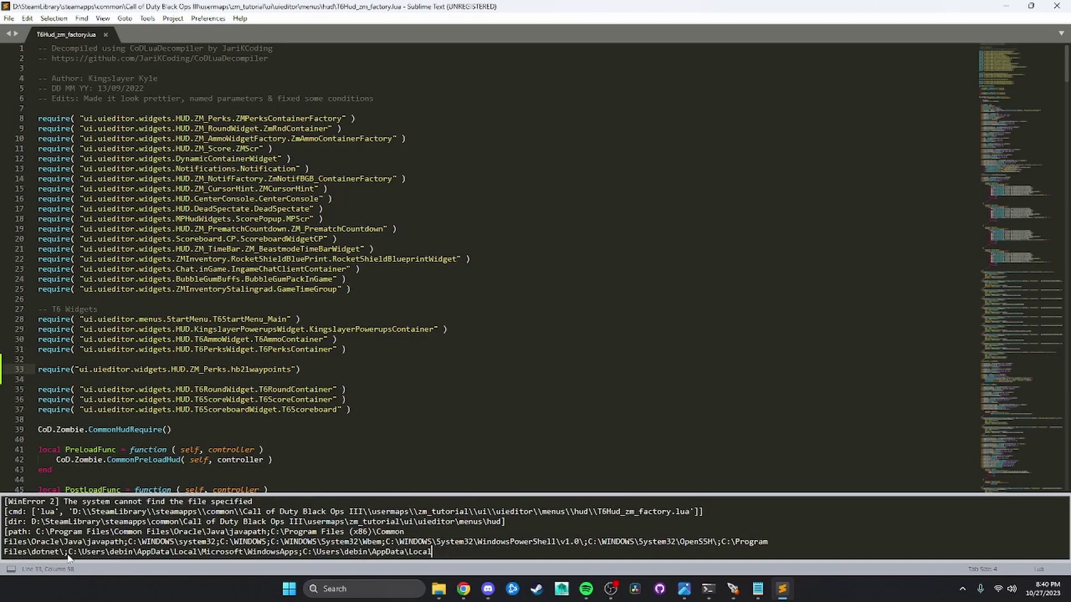
key("ctrl+a")
key("BackSpace")
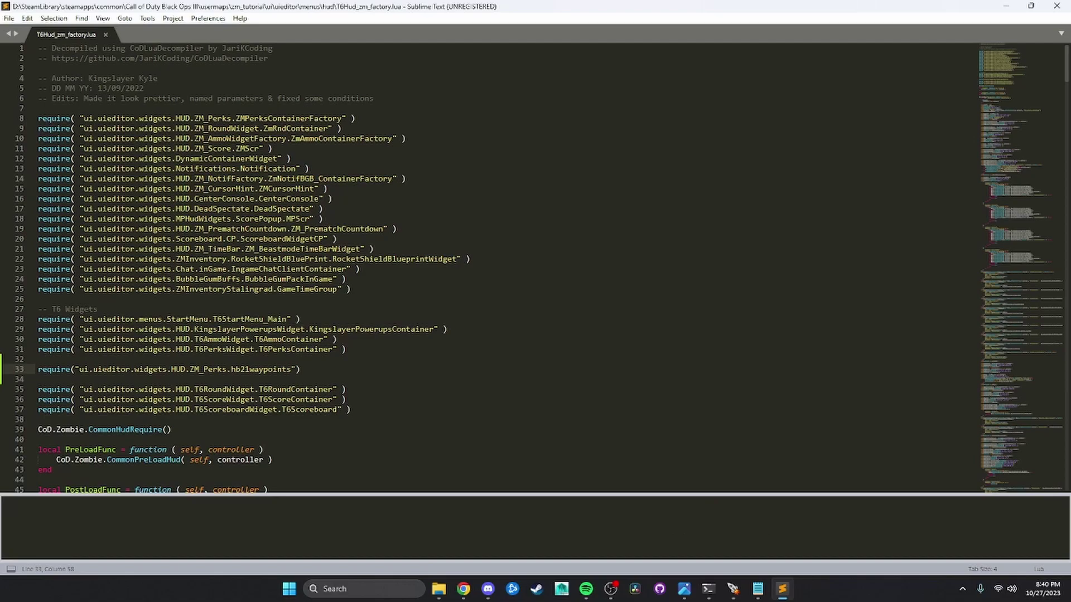
Step: Search T6Hud_zm_factory.lua for CoD.Zombie.CommonPostLoadHud(HudRef, InstanceRef), then copy and clear the search text
left_click(421, 405)
key("ctrl+f")
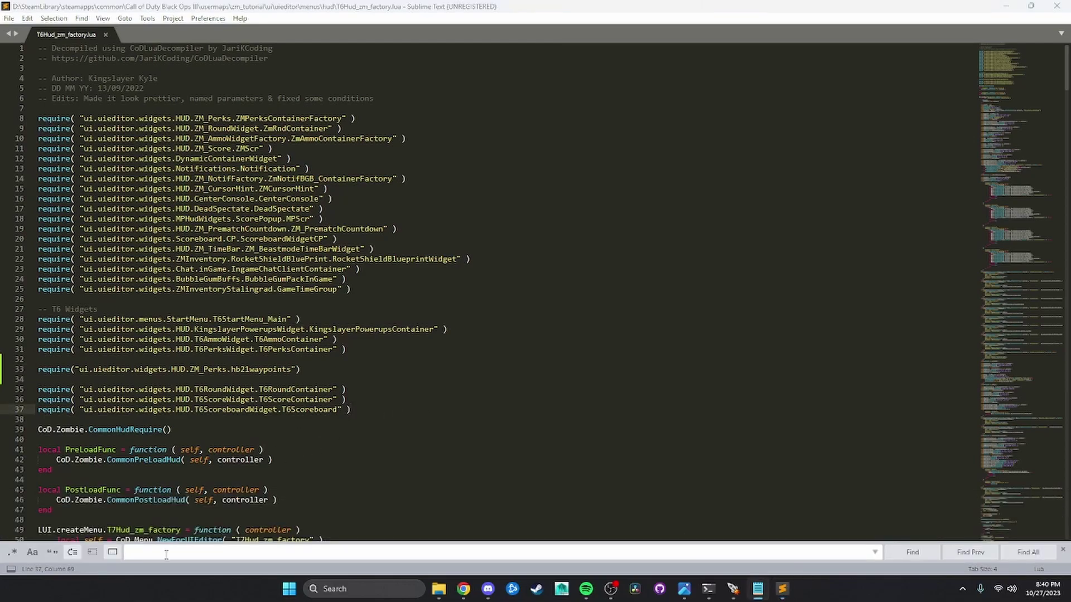
type("CoD.Zombie.CommonPostLoadHud(HudRef, InstanceRef)")
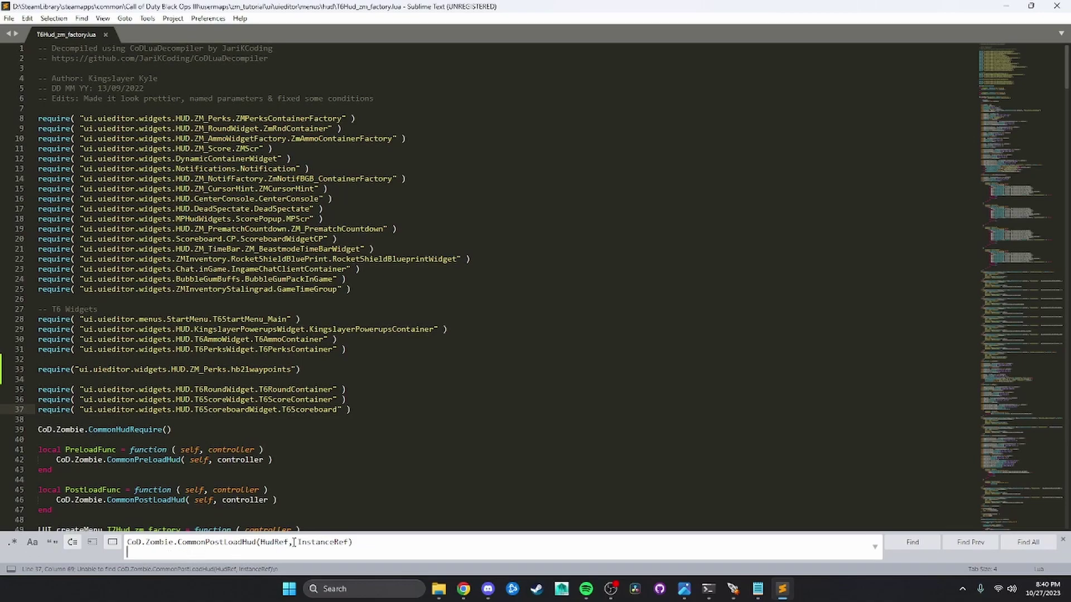
left_click(365, 543)
key("ctrl+a")
key("ctrl+c")
key("BackSpace")
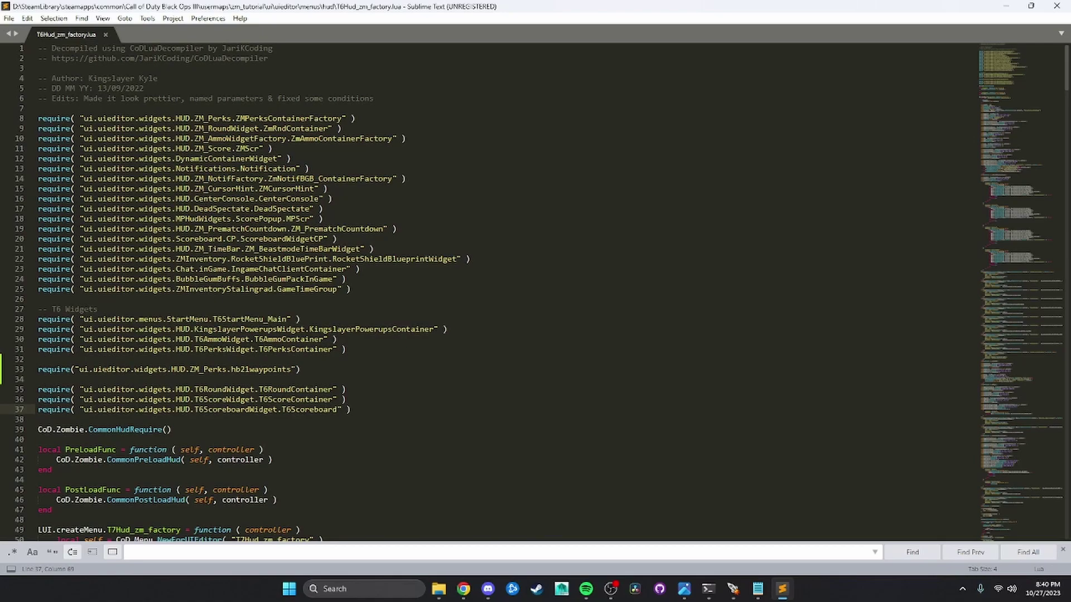
Step: Search T6Hud_zm_factory.lua for "waypoin", close the search, and look through the rest of the script
type("waypoin")
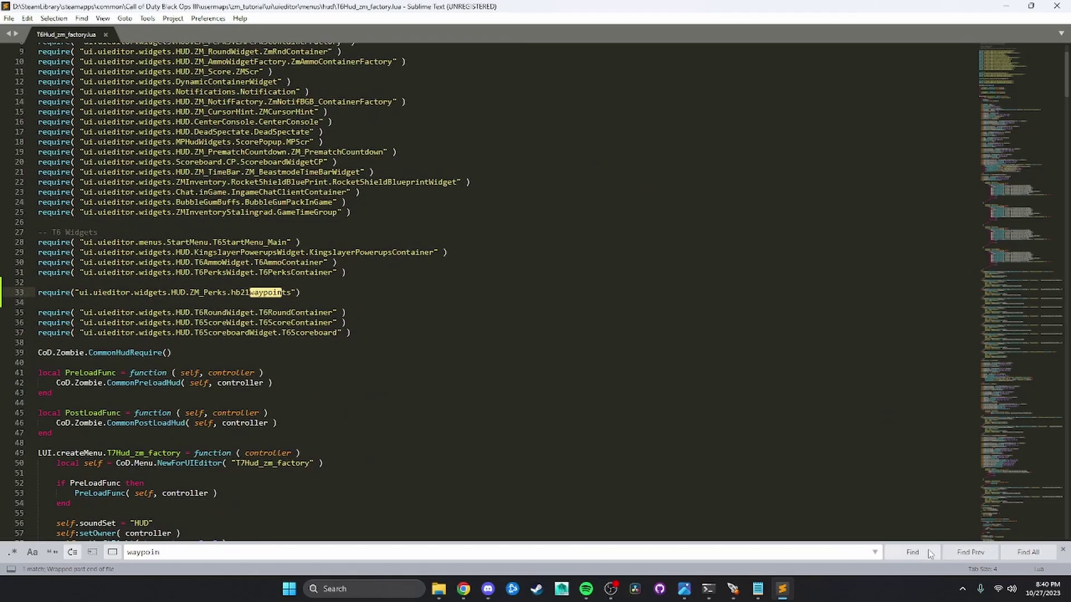
left_click(1062, 551)
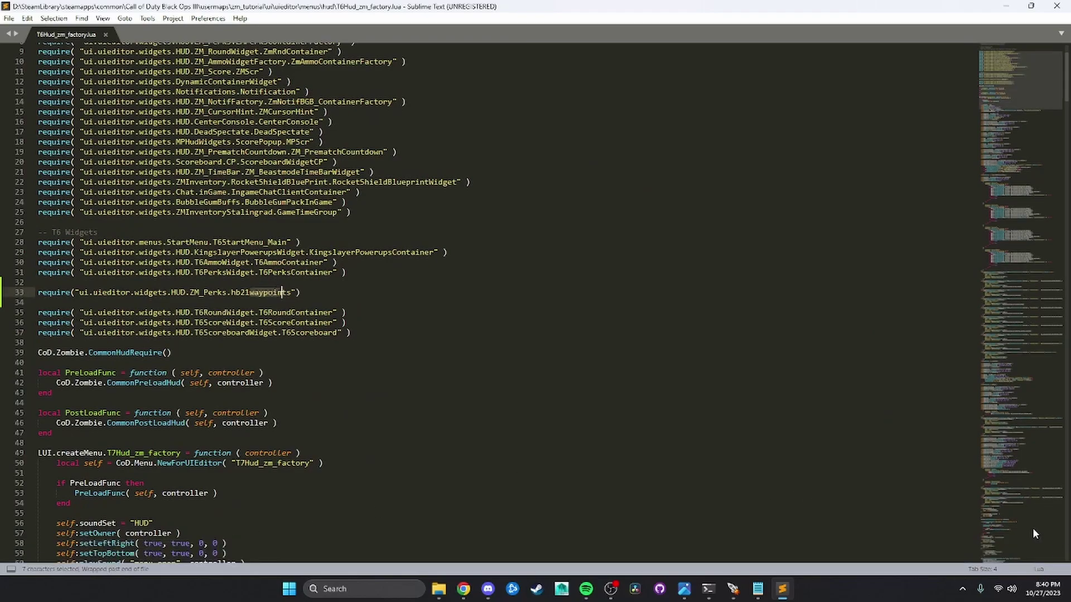
scroll(993, 123, "down", 6)
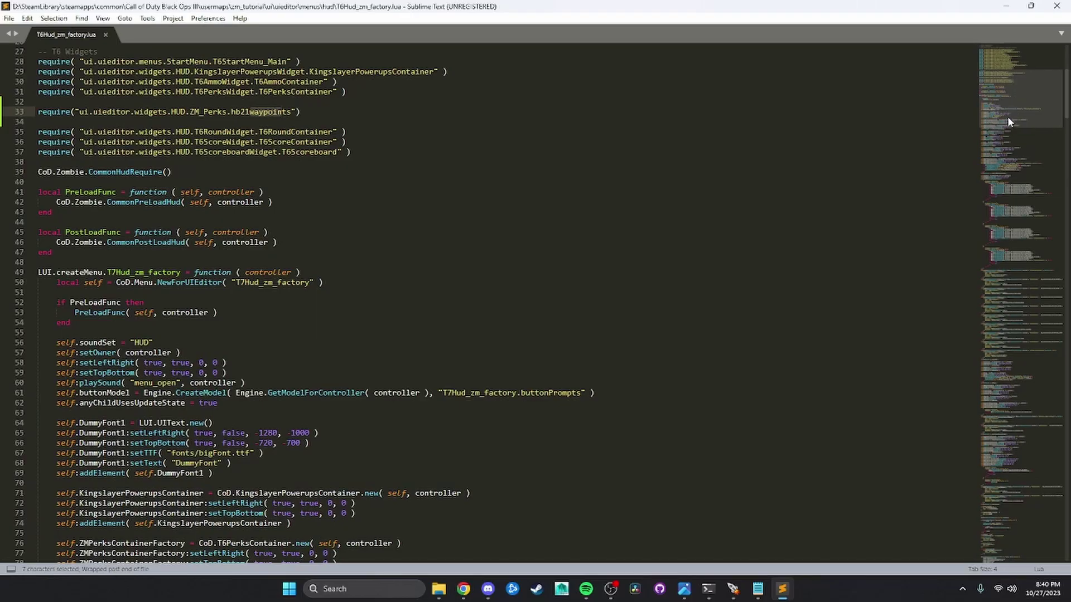
left_click_drag(1009, 115, 1012, 511)
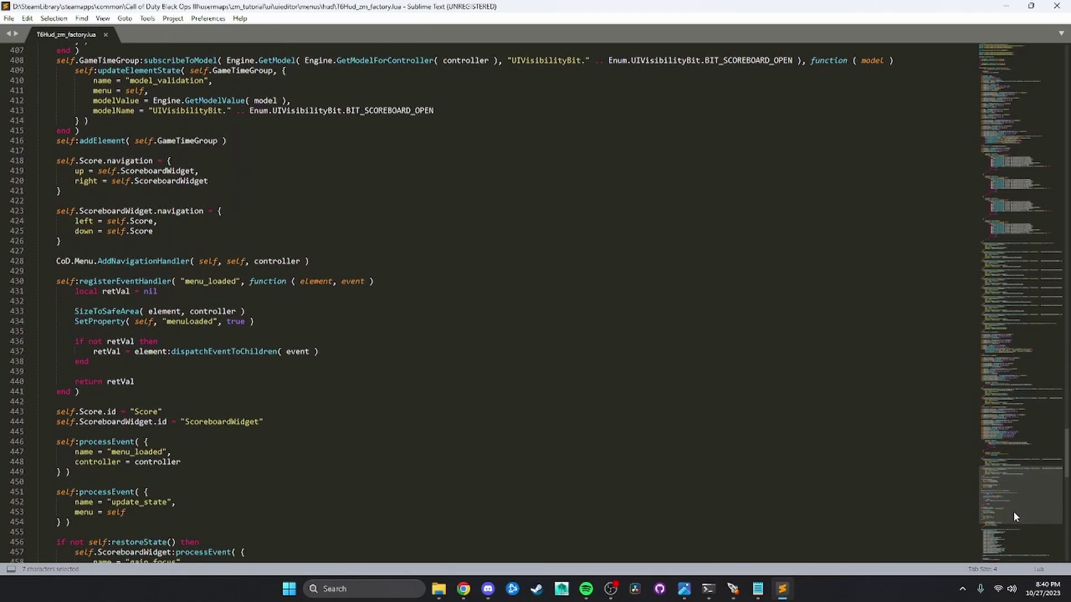
Step: Open t7hud_zm_custom.lua from the desktop pack hb21_perks_v3.0.0, under usermaps - OPEN ME\YOUR_MAP_NAME\ui\uieditor\menus\hud
right_click(441, 593)
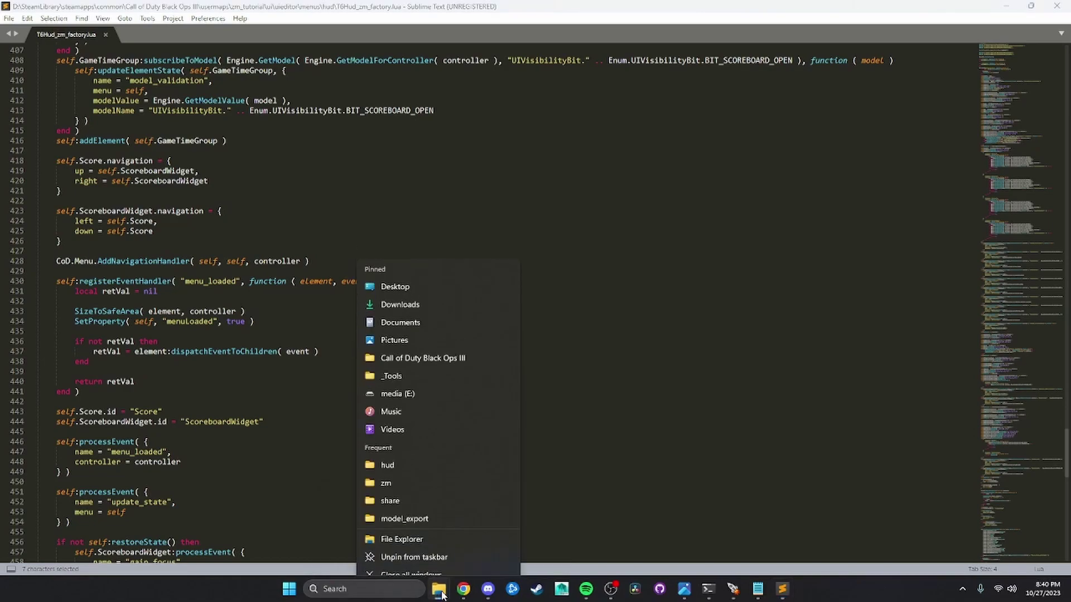
left_click(418, 277)
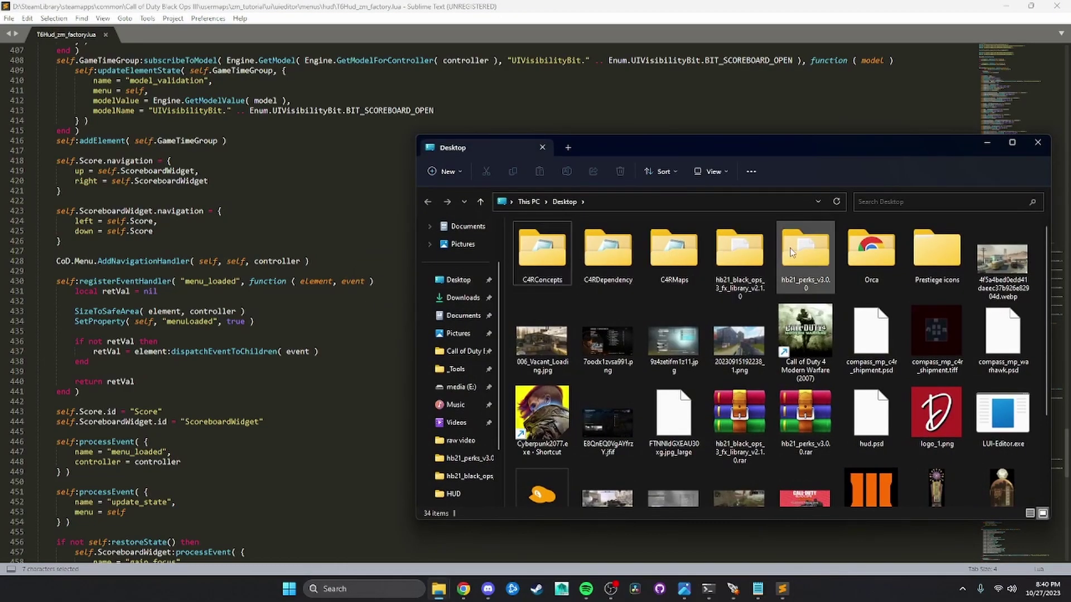
double_click(795, 249)
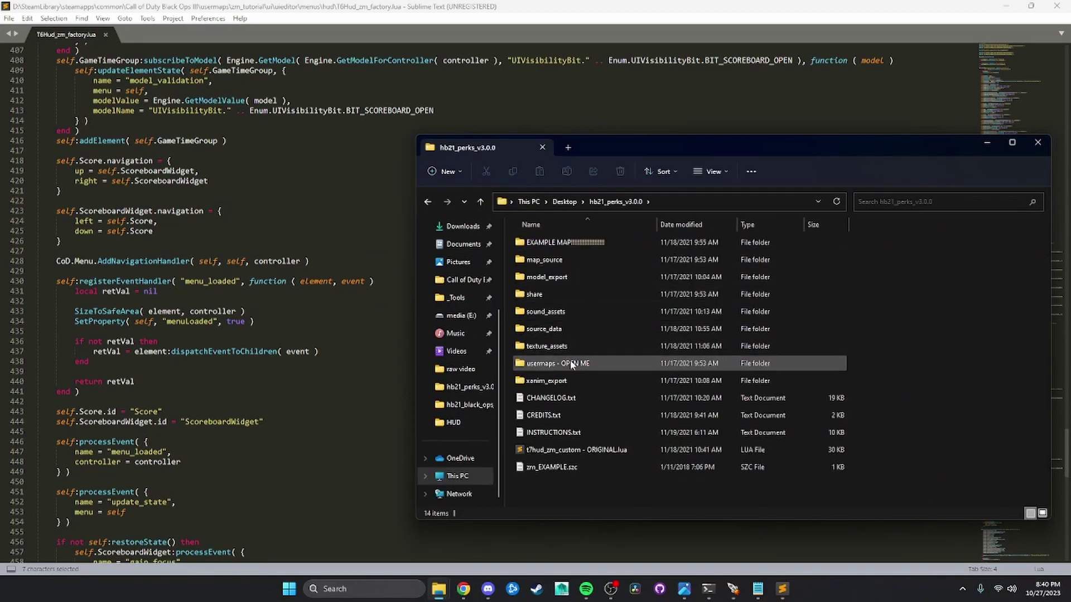
double_click(563, 363)
double_click(572, 241)
double_click(560, 274)
double_click(565, 244)
double_click(566, 244)
double_click(566, 244)
double_click(591, 245)
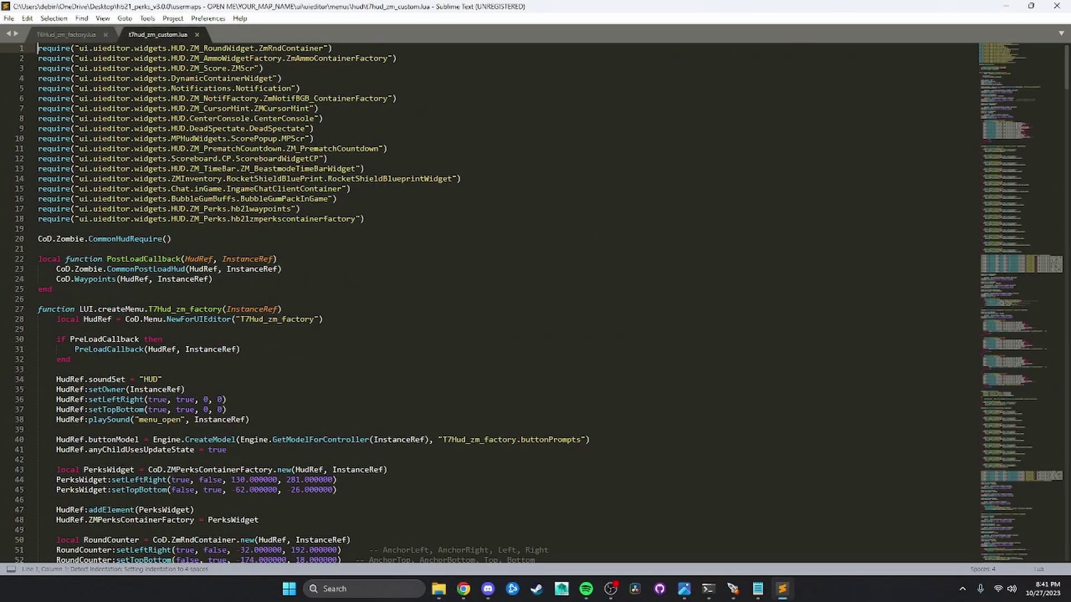
Step: Search t7hud_zm_custom.lua for the require("ui.uieditor.widgets.HUD.ZM_RoundWidget.ZmRndContainer") line and clear the search text
left_click(377, 448)
key("ctrl+f")
type("require(\"ui.uieditor.widgets.HUD.ZM_RoundWidget.ZmRndContainer\")")
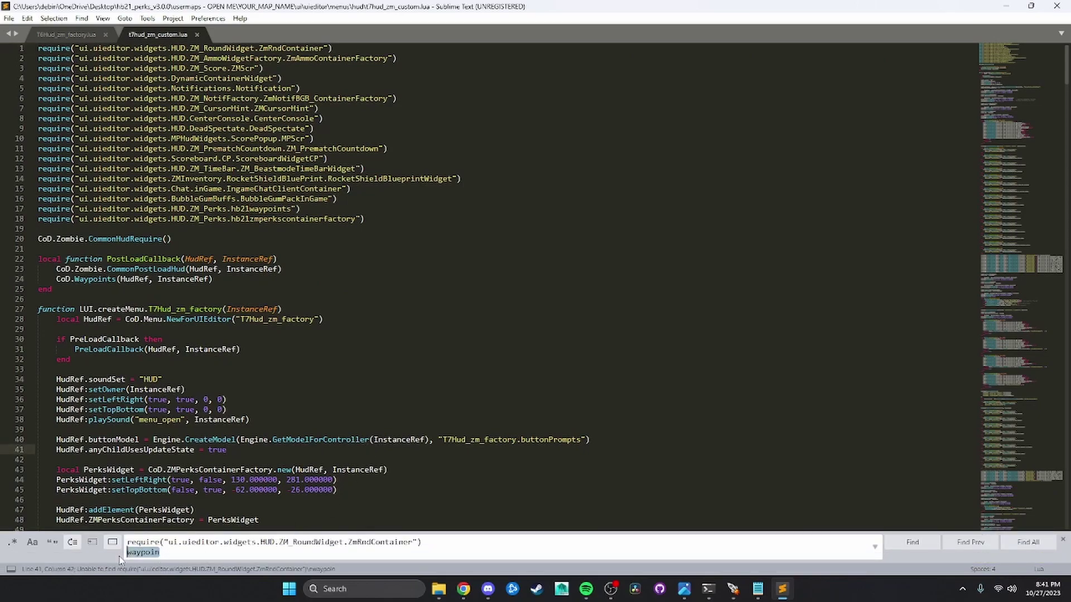
key("BackSpace")
key("BackSpace")
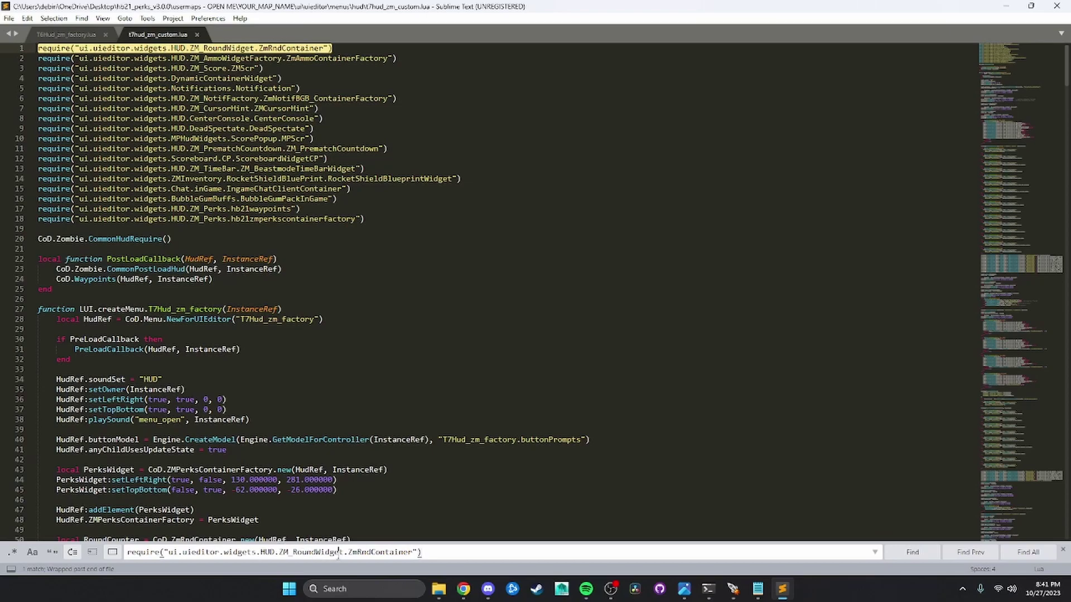
key("ctrl+a")
key("BackSpace")
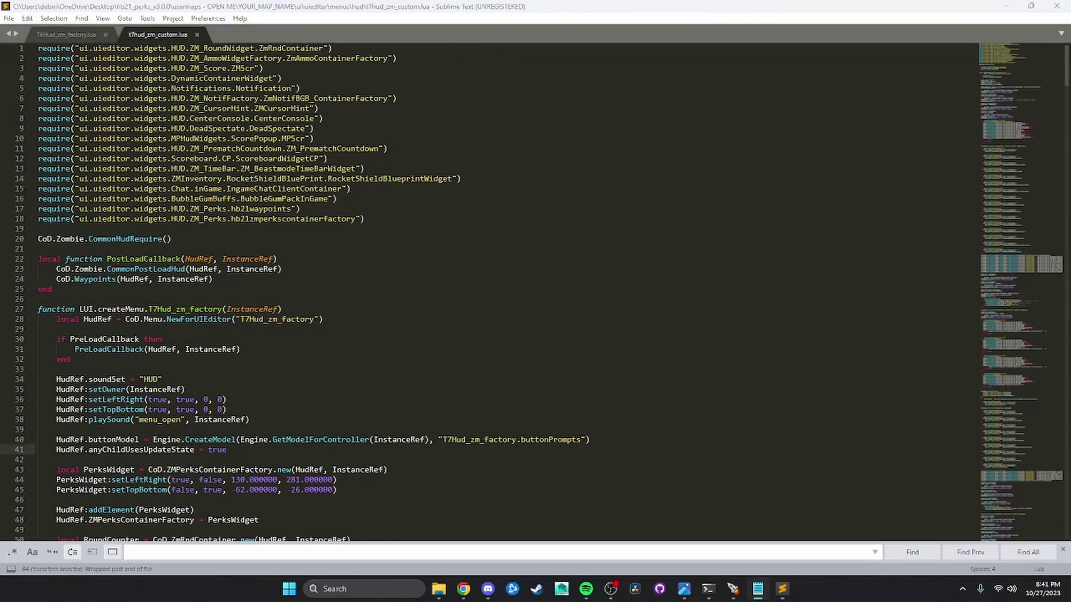
Step: Search t7hud_zm_custom.lua for CoD.Zombie.CommonPostLoadHud(HudRef, InstanceRef) and find the matching function area near the start of T6Hud_zm_factory.lua
key("ctrl+v")
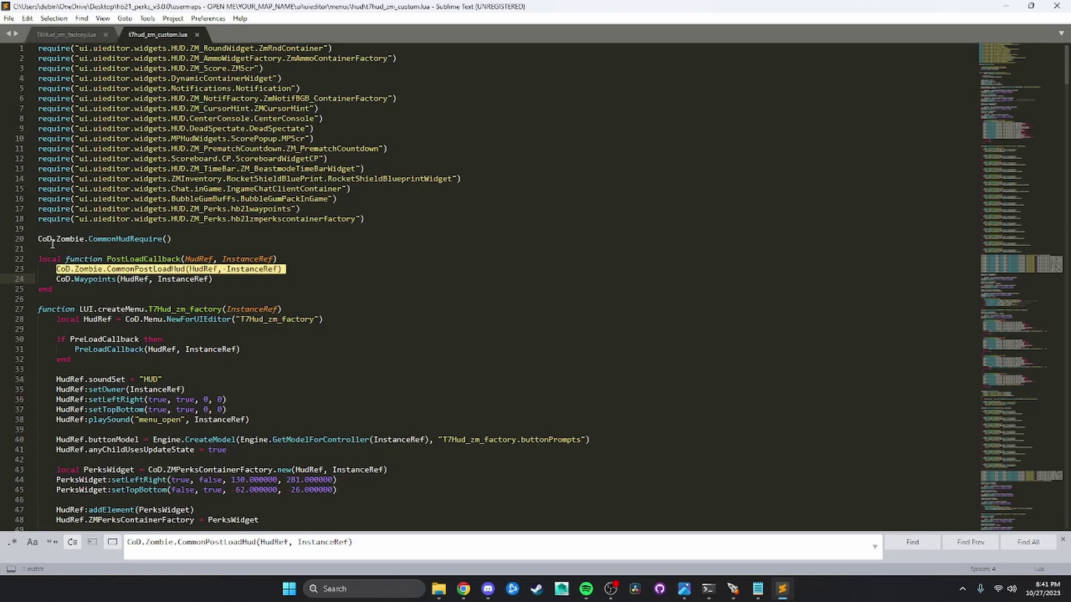
left_click_drag(38, 259, 63, 288)
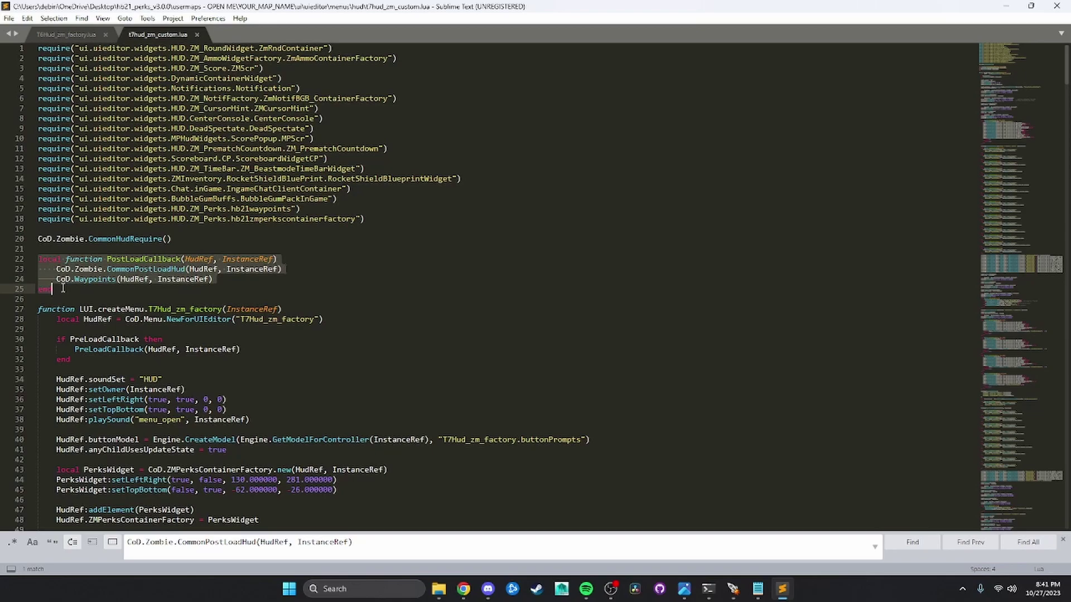
left_click(63, 288)
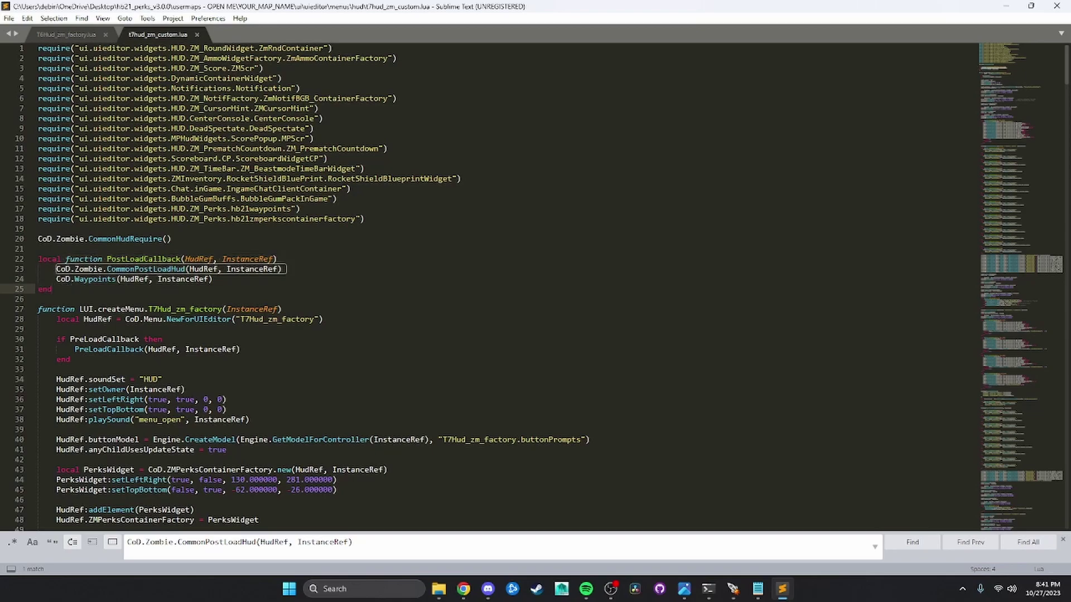
key("alt+Tab")
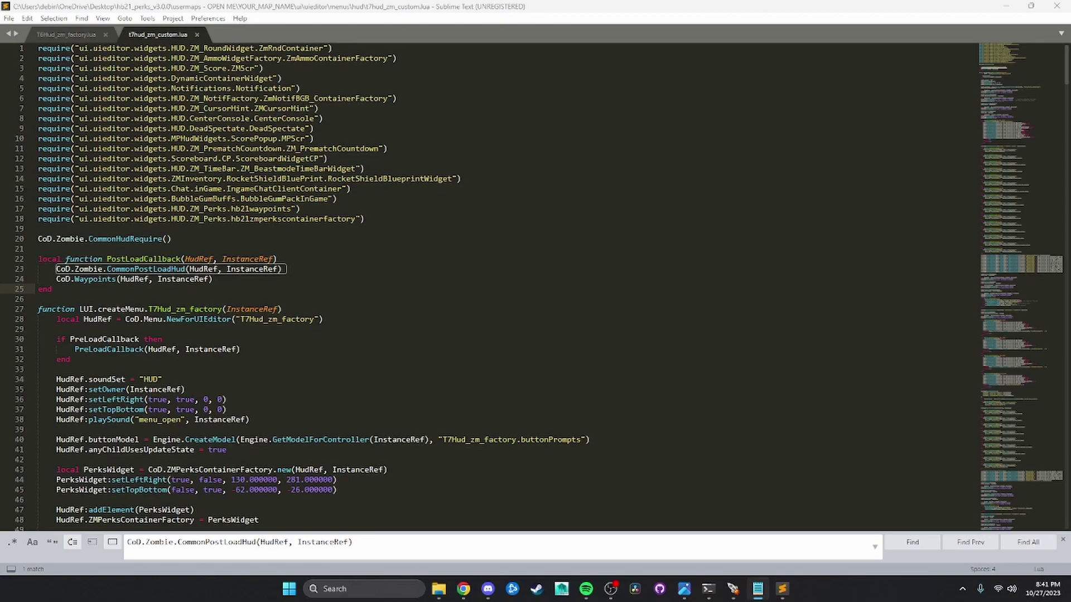
left_click(80, 36)
scroll(1028, 408, "up", 6)
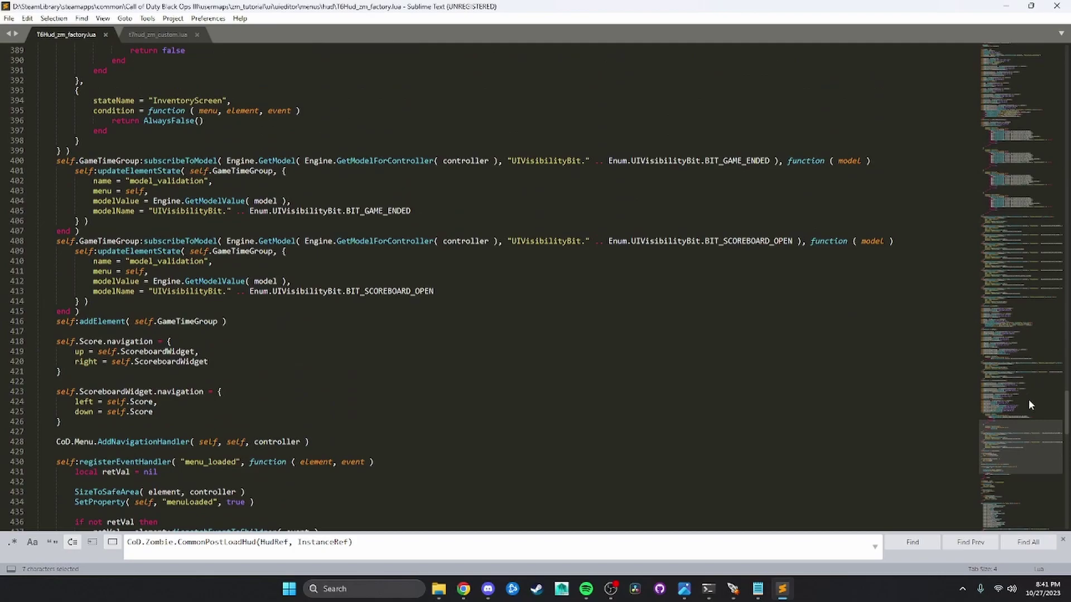
left_click_drag(1029, 409, 1028, 80)
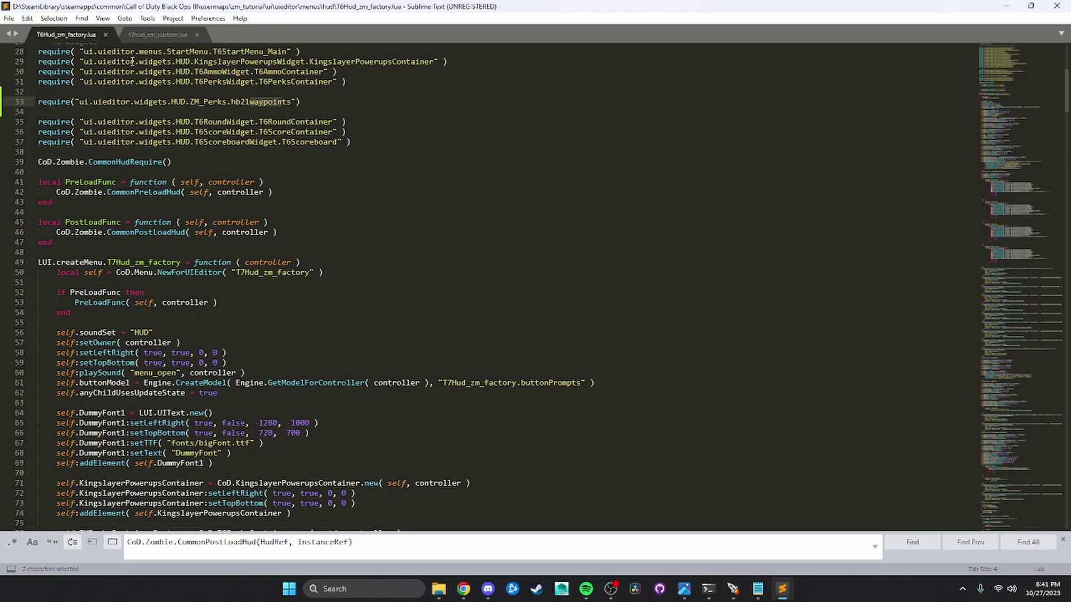
Step: Copy the whole PostLoadCallback(HudRef, InstanceRef) function from t7hud_zm_custom.lua
left_click(152, 34)
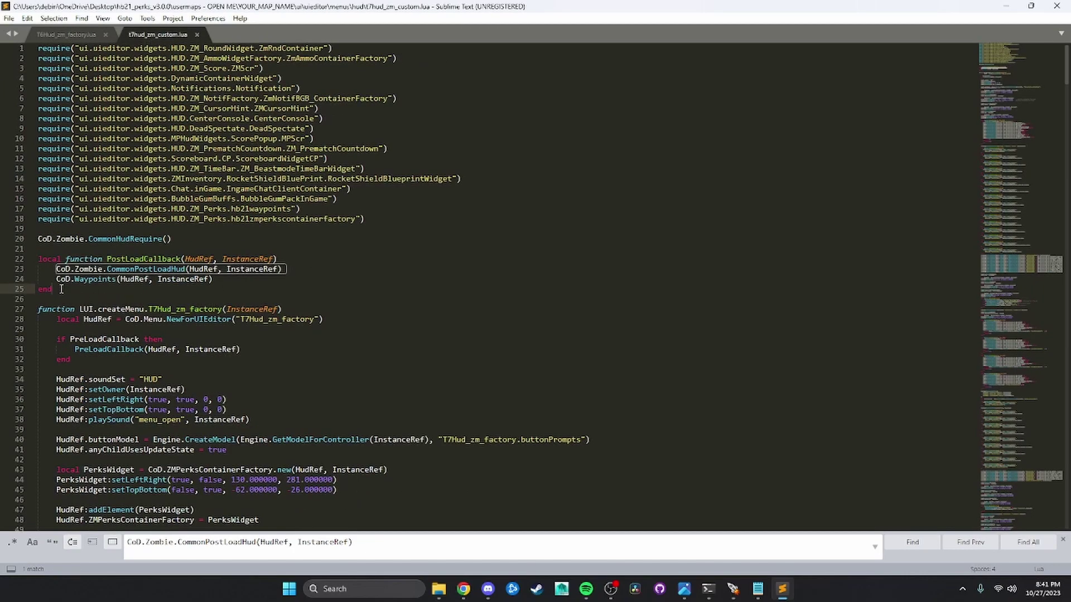
left_click_drag(53, 288, 43, 260)
key("ctrl+c")
left_click(75, 35)
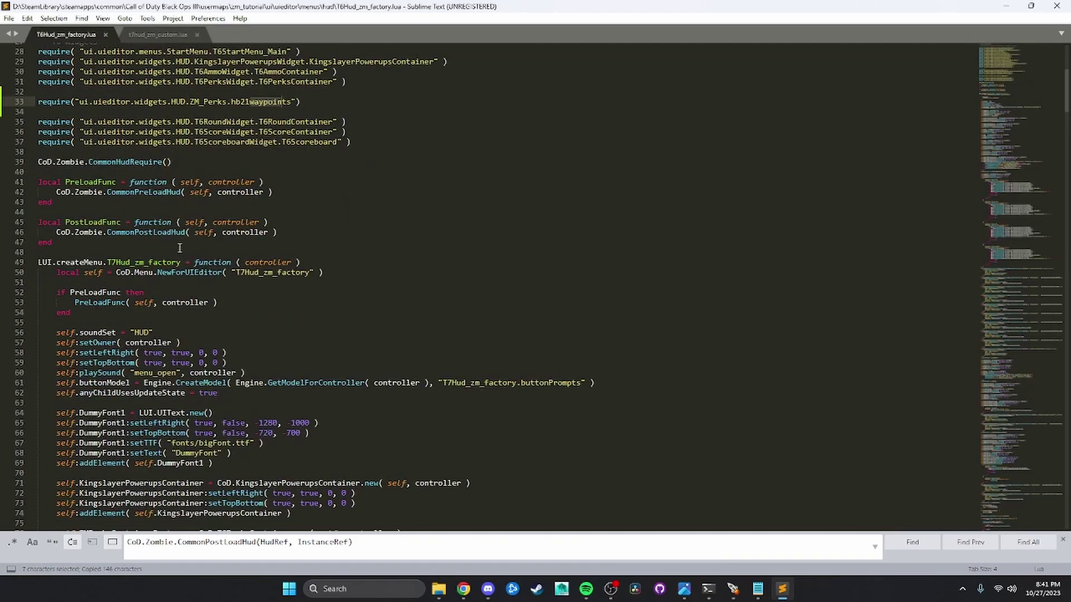
Step: Review the hb21waypoints and hb21zmperkscontainerfactory require lines in t7hud_zm_custom.lua
left_click(172, 33)
triple_click(374, 331)
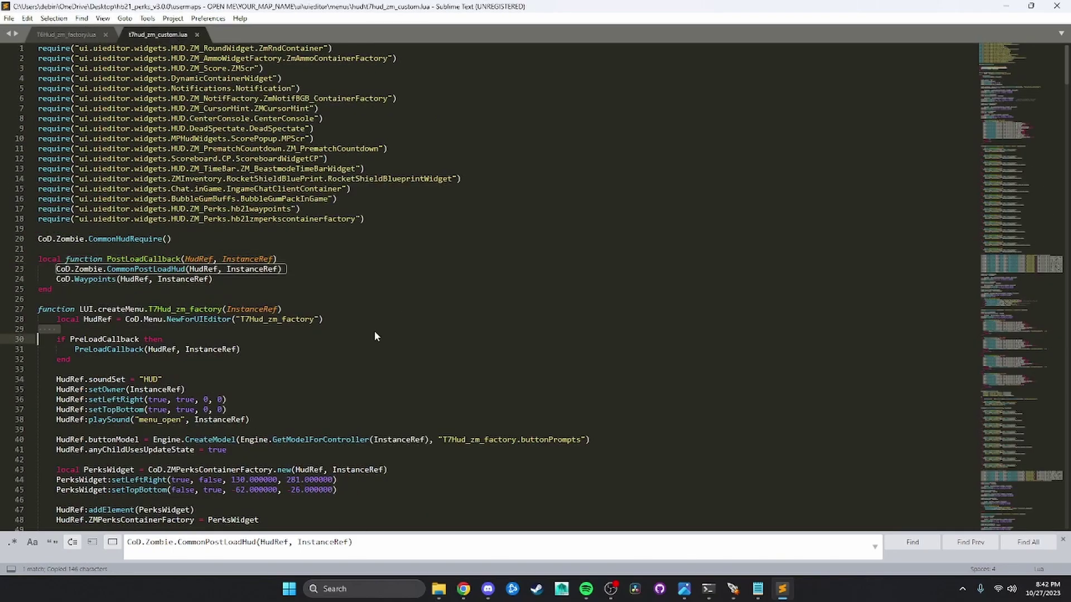
double_click(287, 200)
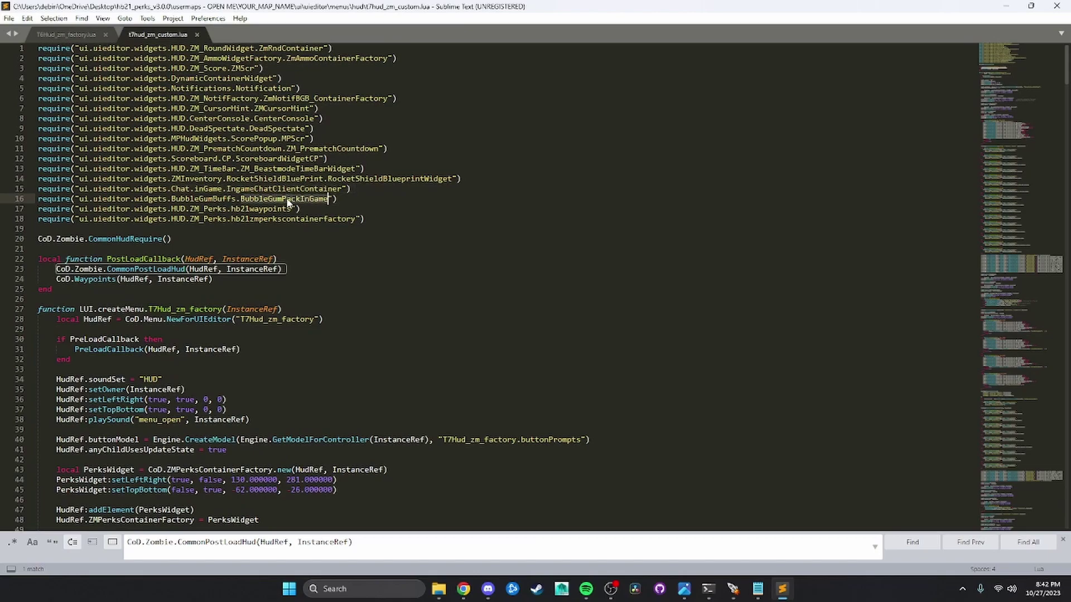
left_click(286, 200)
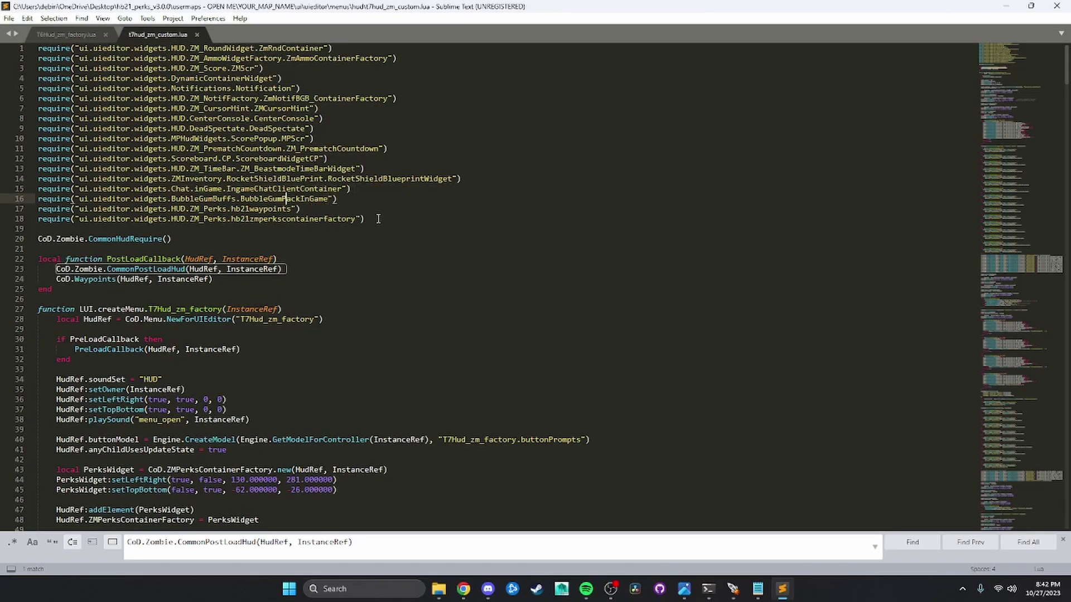
left_click_drag(361, 218, 199, 218)
left_click(203, 209)
Step: Paste the copied PostLoadCallback function below CoD.Zombie.CommonHudRequire() in T6Hud_zm_factory.lua and save the file
left_click(63, 32)
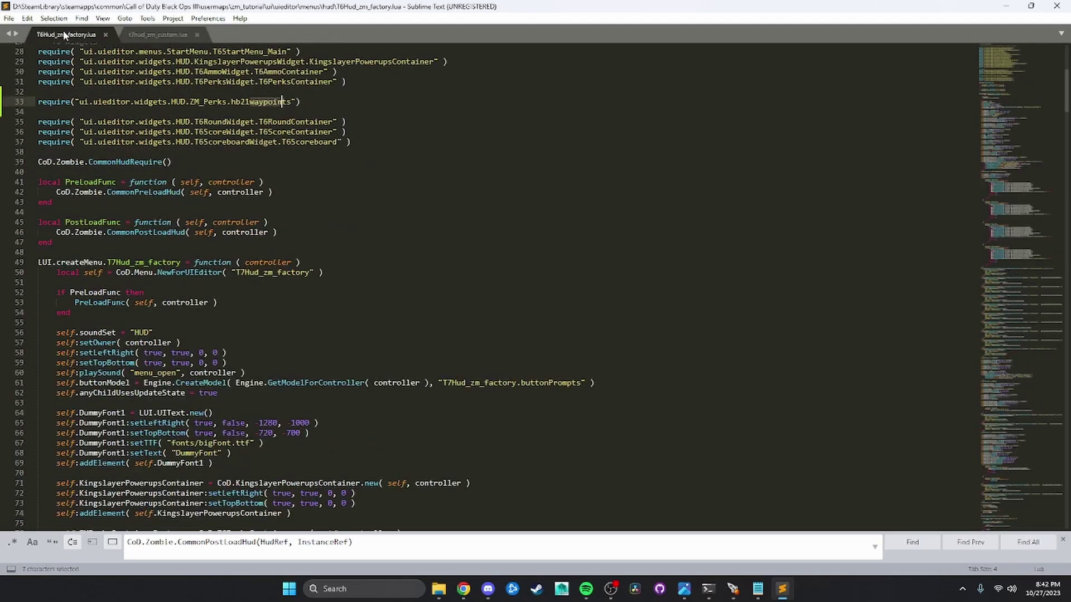
left_click(182, 162)
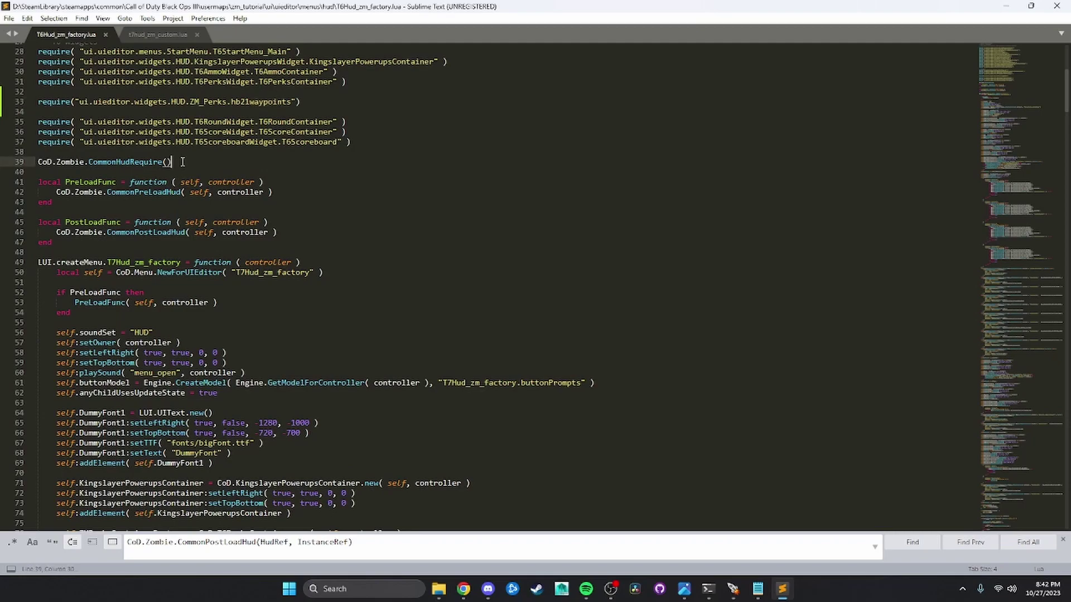
key("Return")
key("Return")
key("ctrl+b")
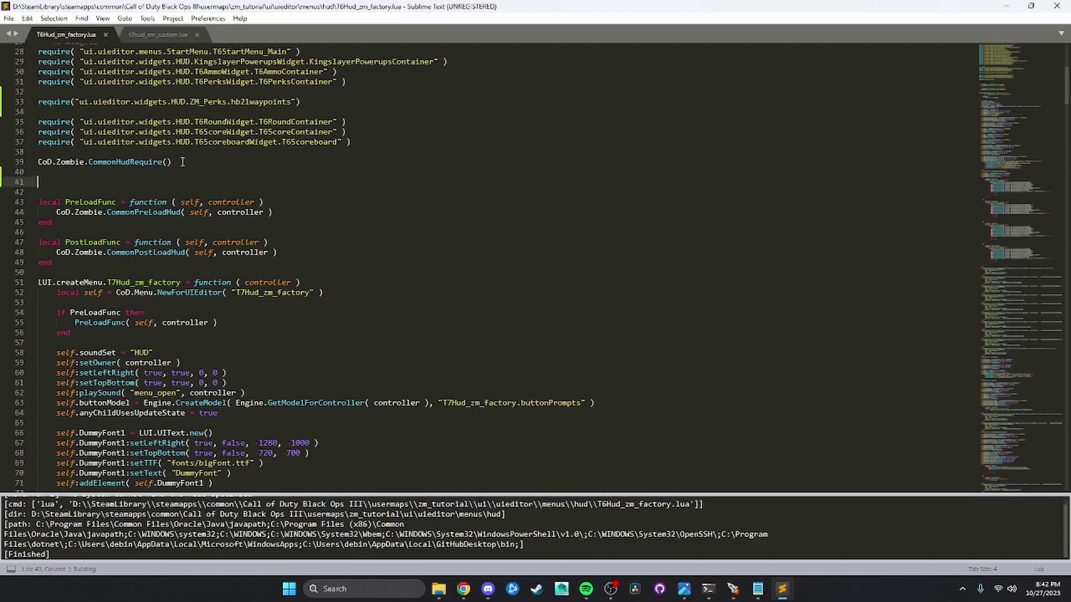
key("ctrl+v")
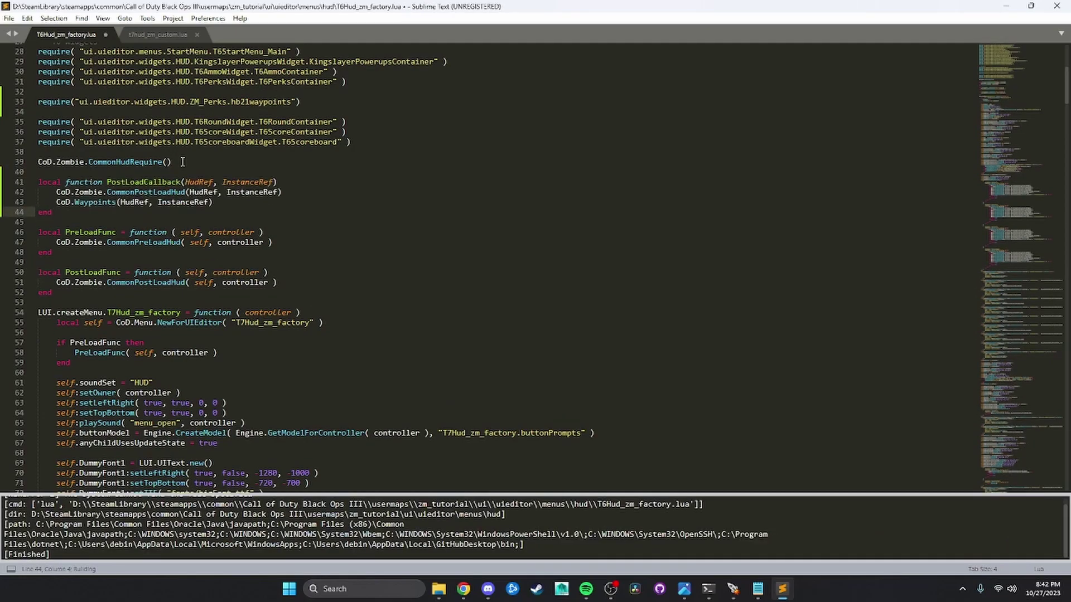
key("ctrl+s")
Step: Close Sublime Text, switch to zm_tutorial.csc in Notepad, and locate the zm_usermap::main() call inside main()
left_click(172, 34)
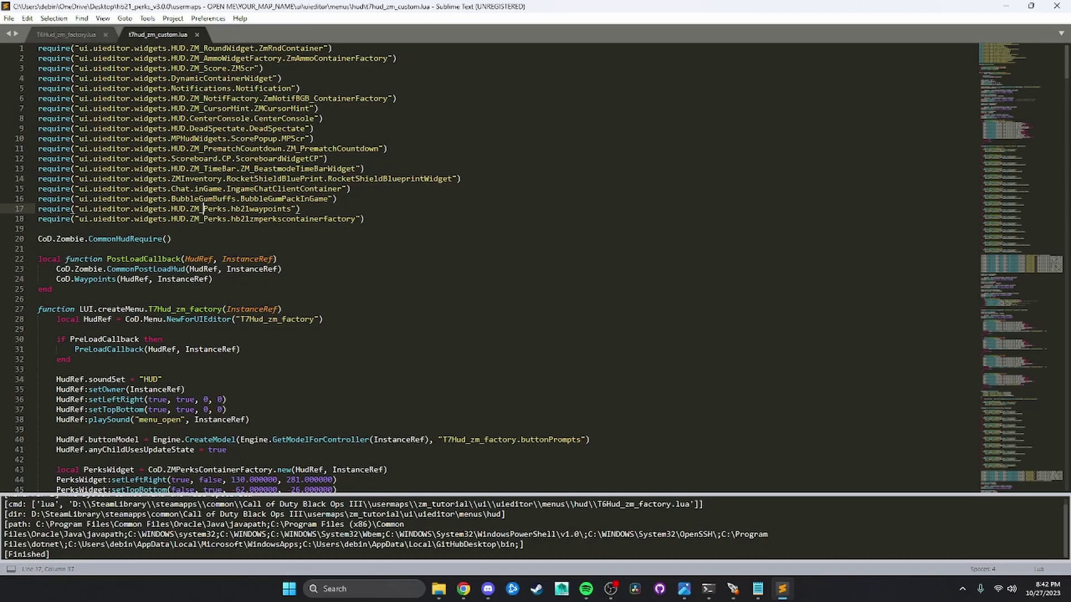
left_click(1065, 9)
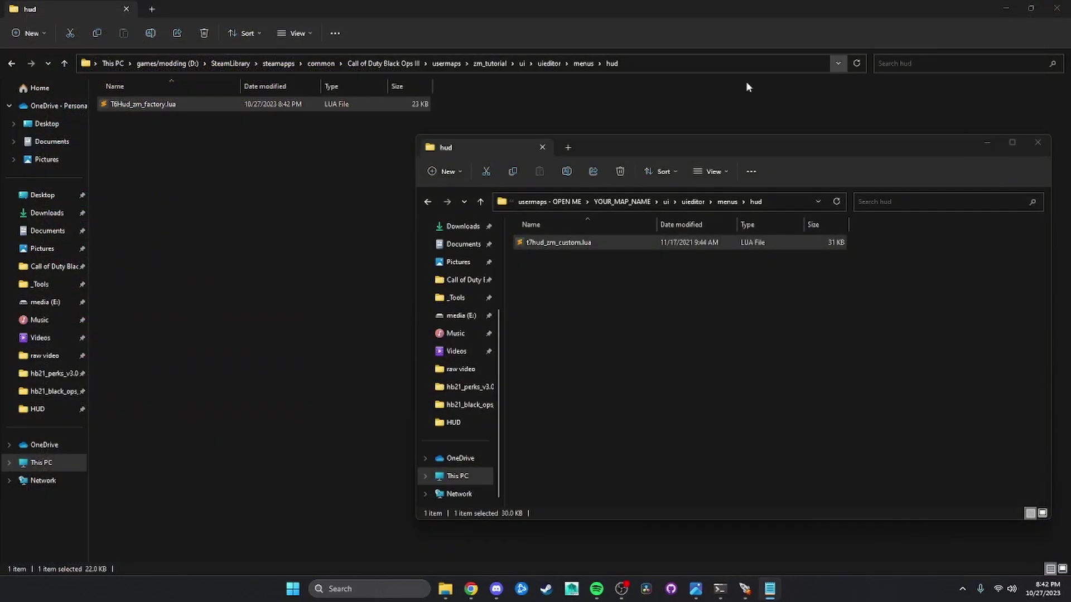
left_click(769, 591)
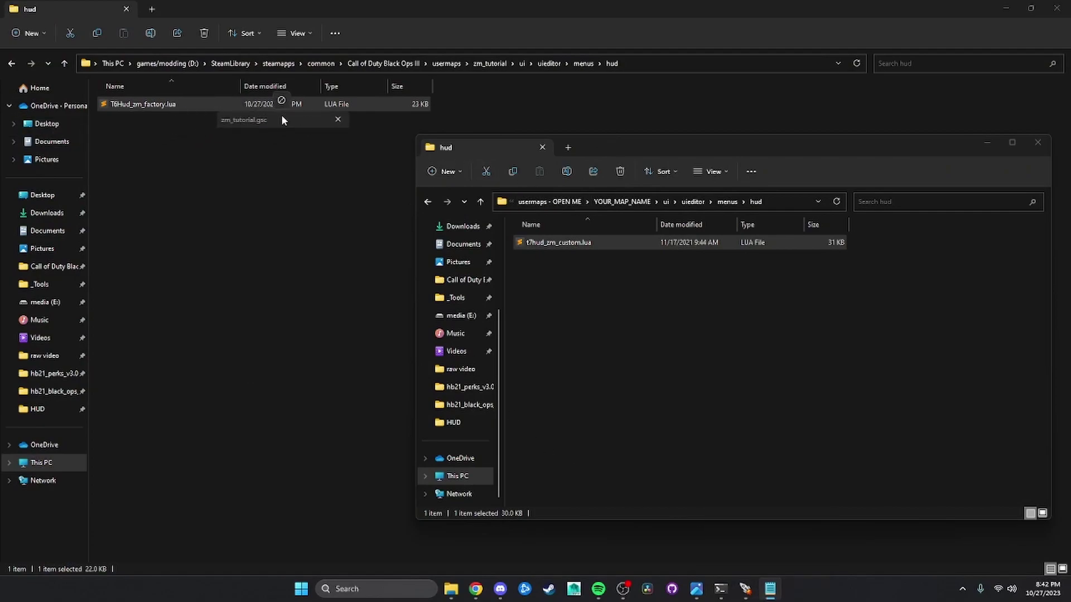
left_click_drag(2, 122, 403, 116)
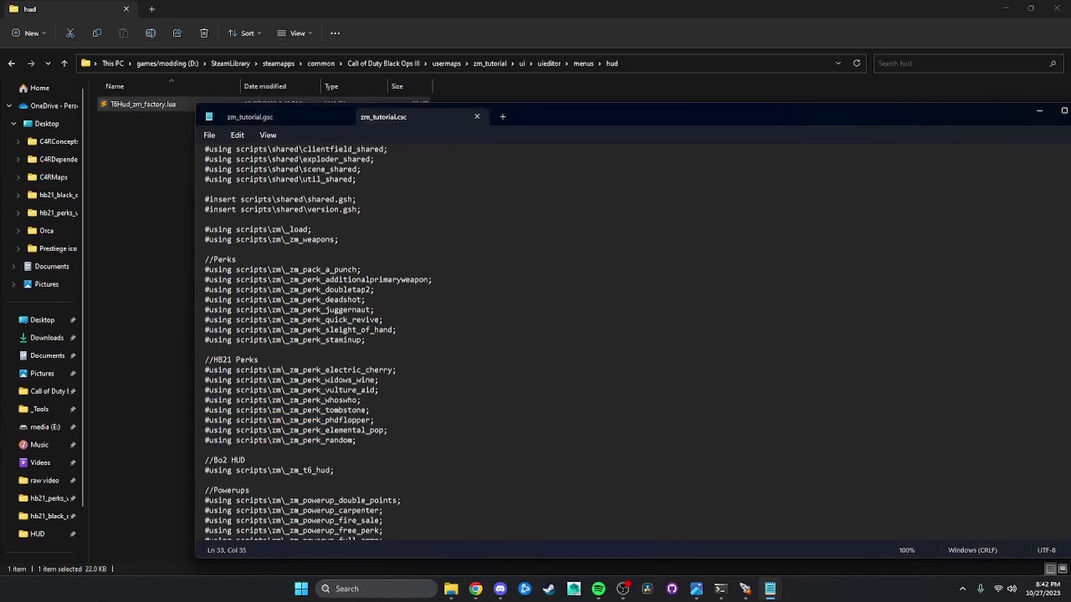
scroll(466, 408, "down", 7)
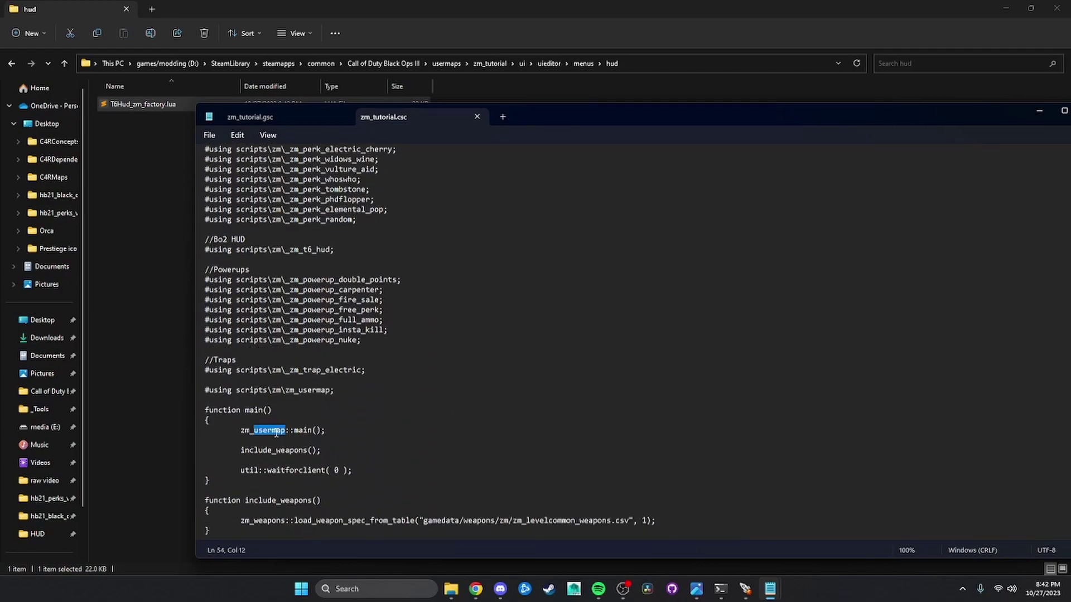
triple_click(299, 434)
left_click(330, 429)
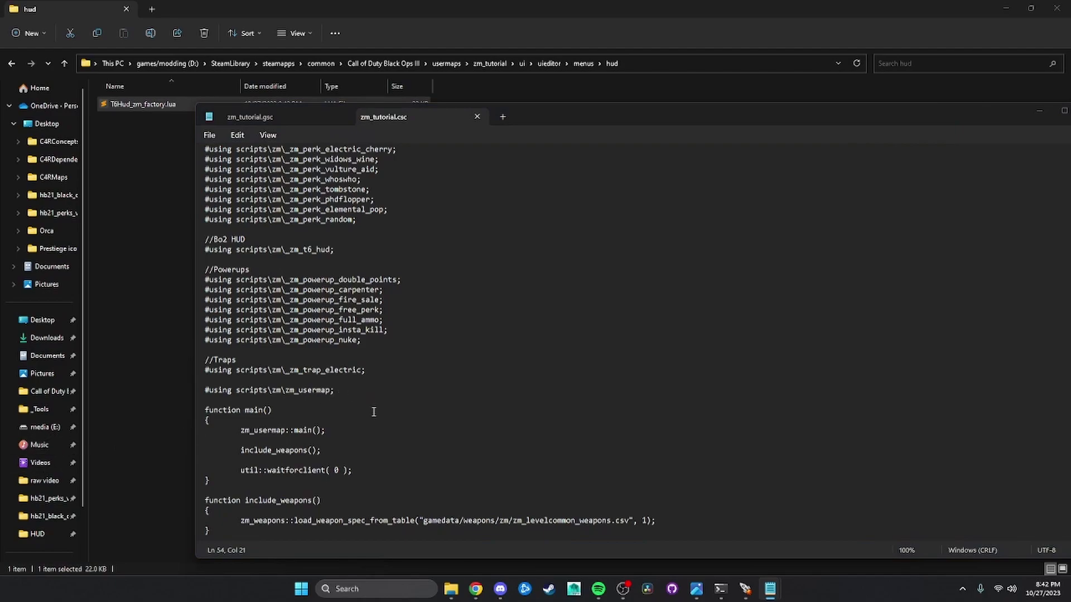
Step: Check the #using scripts\zm\_zm_t6_hud; line under the Bo2 HUD comment in zm_tutorial.csc
scroll(373, 419, "down", 1)
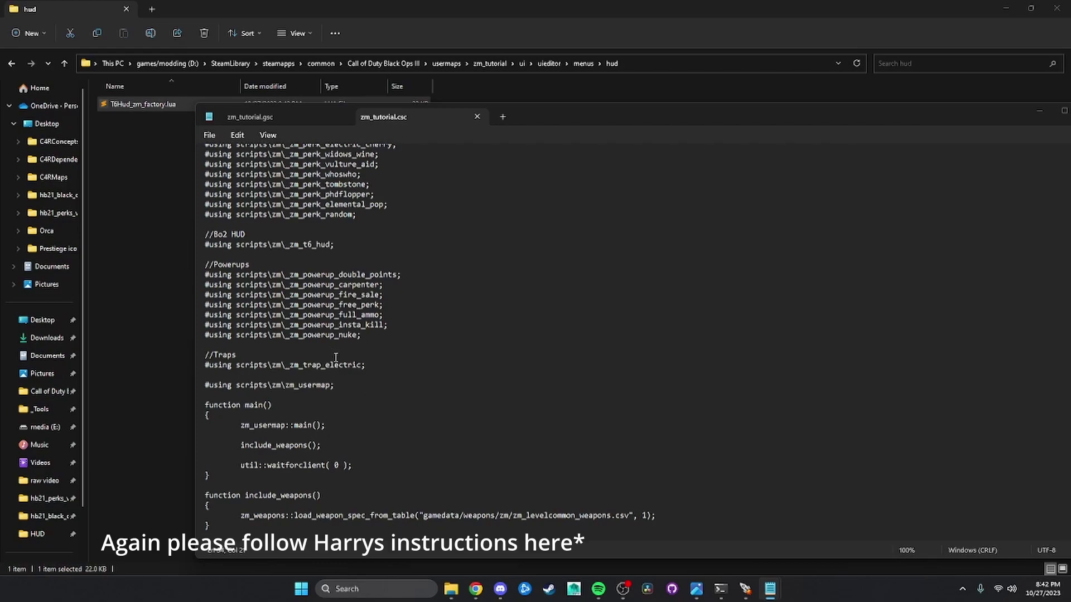
left_click_drag(351, 244, 205, 244)
double_click(235, 243)
triple_click(234, 243)
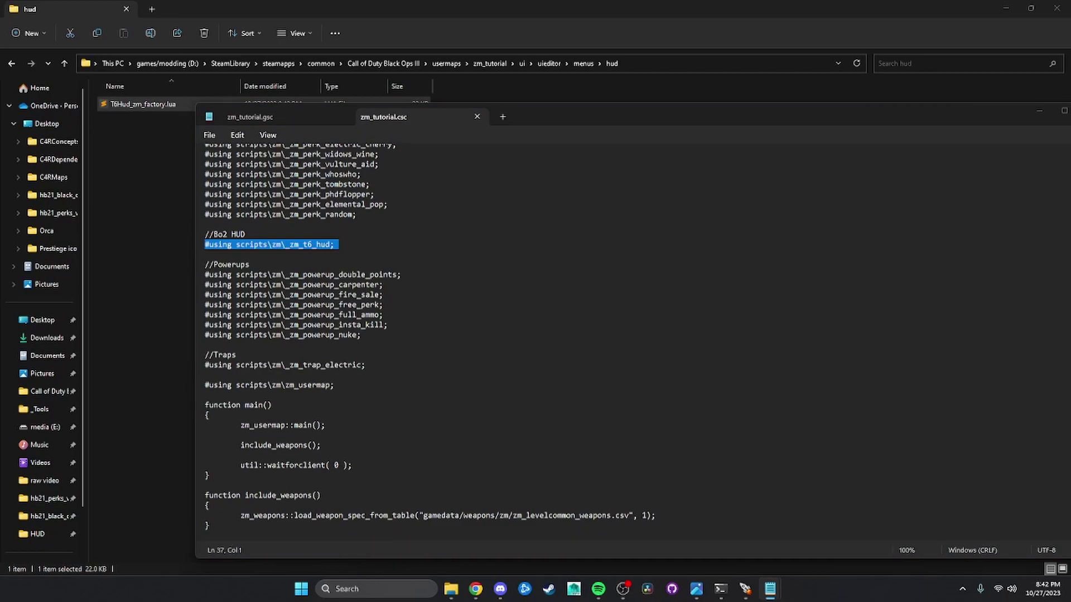
Step: Insert an indented luiLoad( "ui.uieditor.menus.hud.t7hud_zm_custom" ); line at the start of main() in zm_tutorial.csc, above zm_usermap::main()
left_click(270, 415)
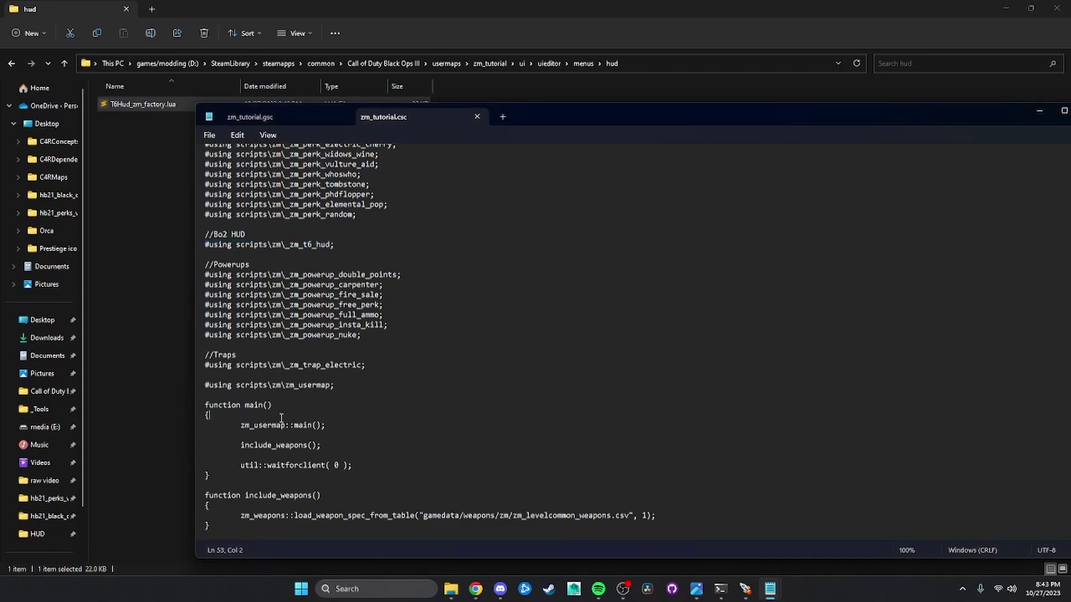
key("Return")
key("Return")
key("Return")
key("Up")
type("luiLoad( \"ui.uieditor.menus.hud.t7hud_zm_custom\" );")
left_click(210, 434)
key("Tab")
triple_click(299, 435)
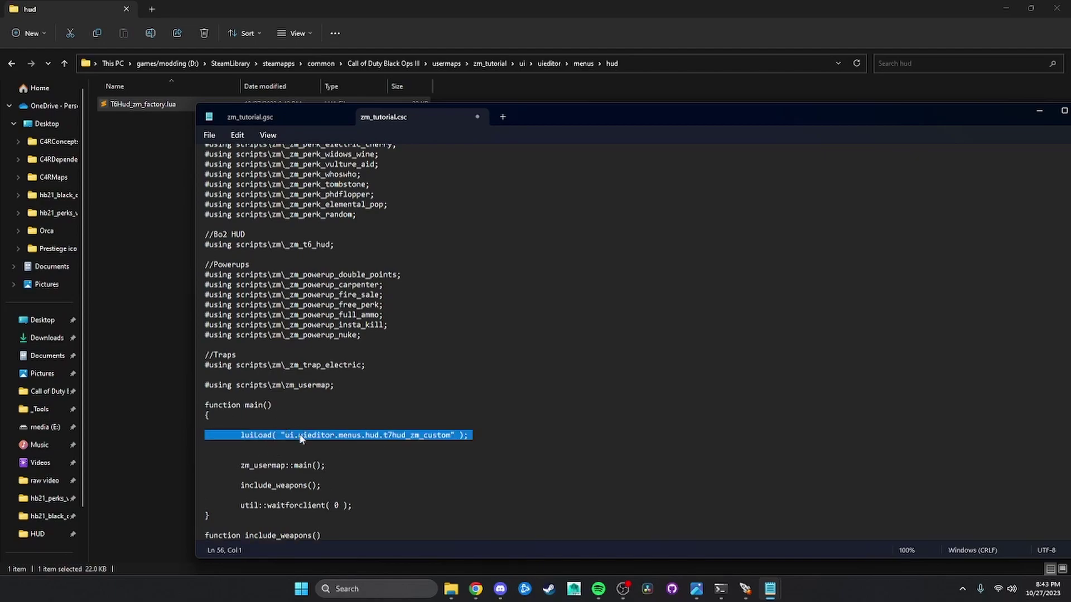
Step: Comment out the luiLoad line in main() with // and save zm_tutorial.csc, keeping the existing _zm_t6_hud script line
left_click(245, 435)
type("//")
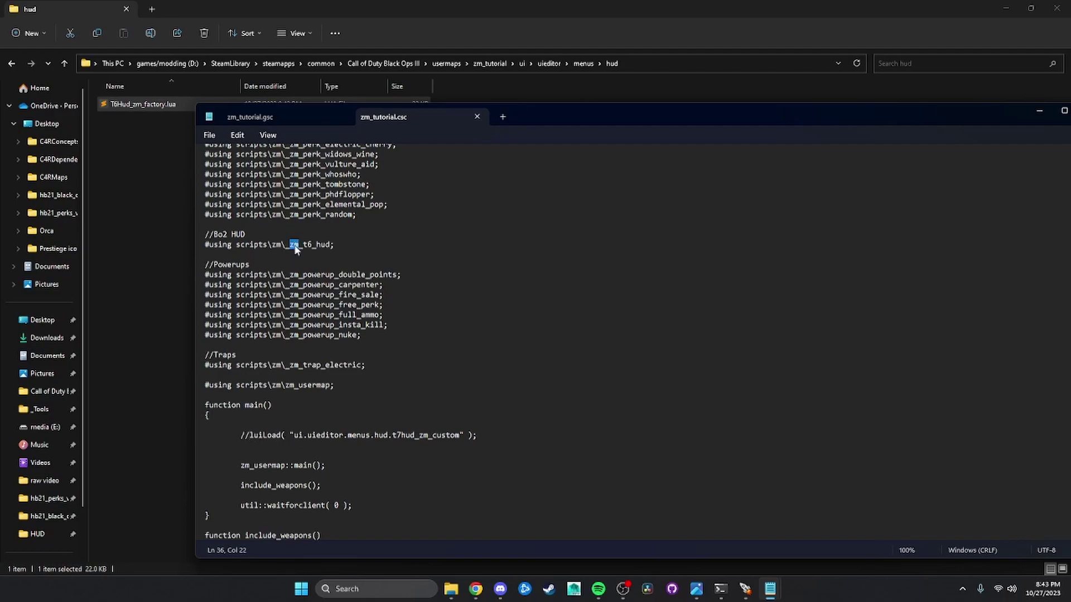
triple_click(297, 246)
left_click(341, 245)
Step: Close the perk pack's hud folder window and open zm_tutorial.szc from the map's sound\zoneconfig folder
left_click_drag(1060, 112, 938, 119)
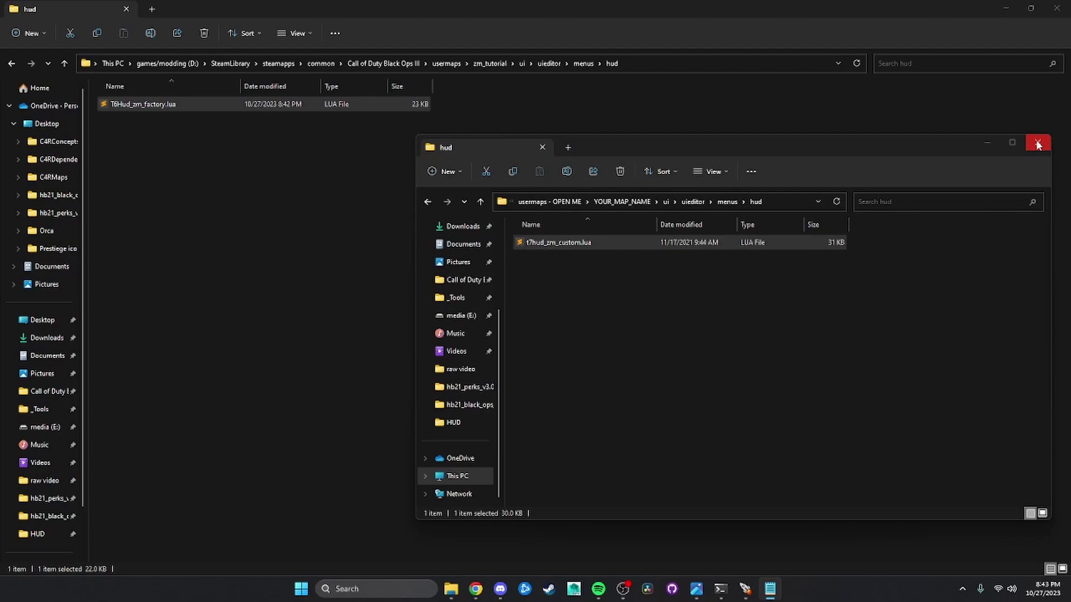
left_click(1037, 144)
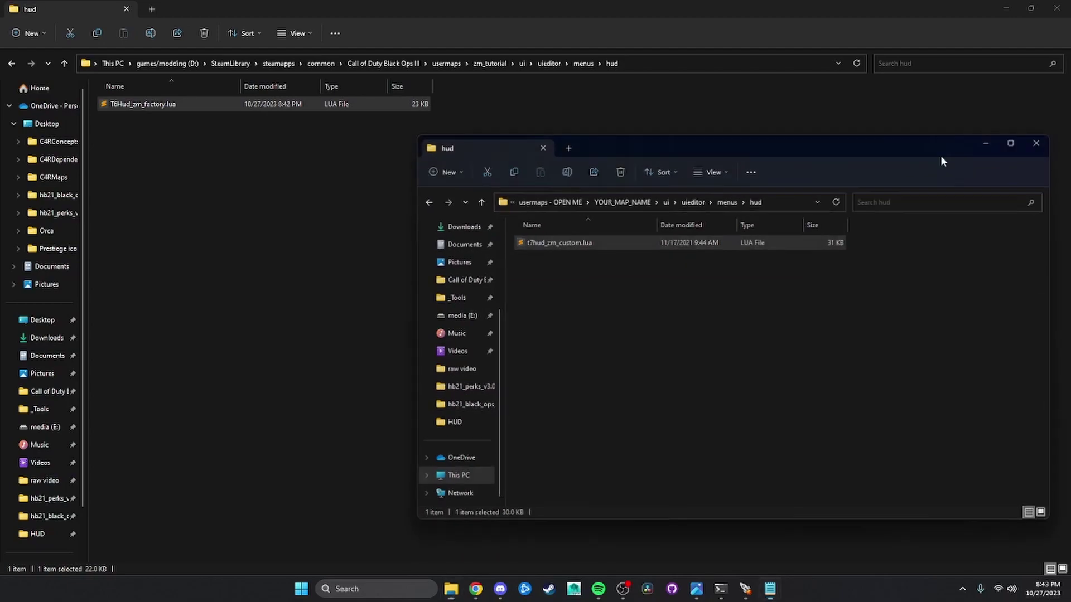
left_click(493, 65)
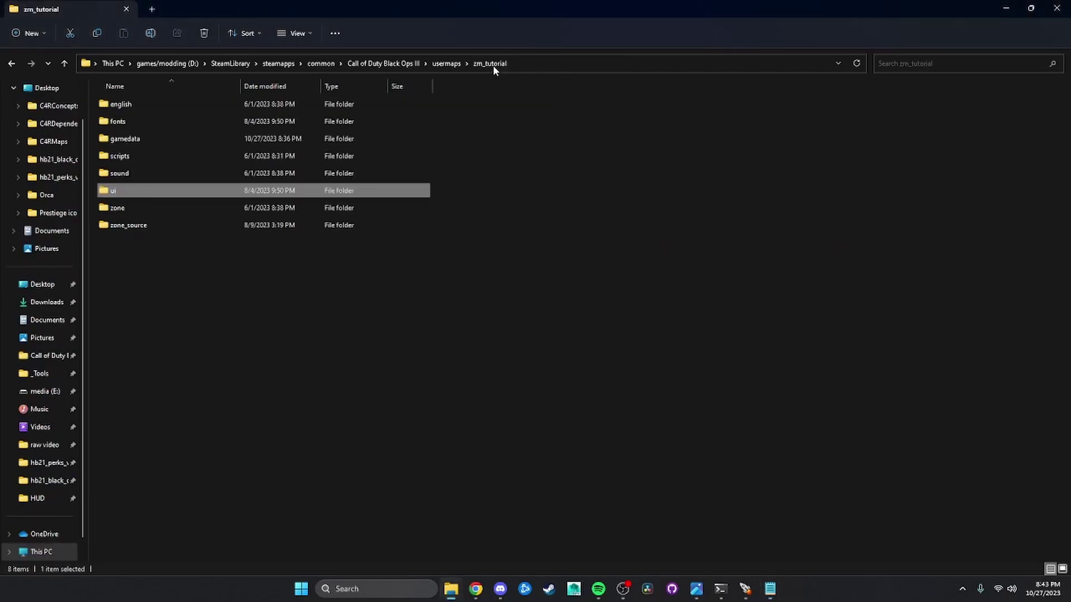
double_click(151, 173)
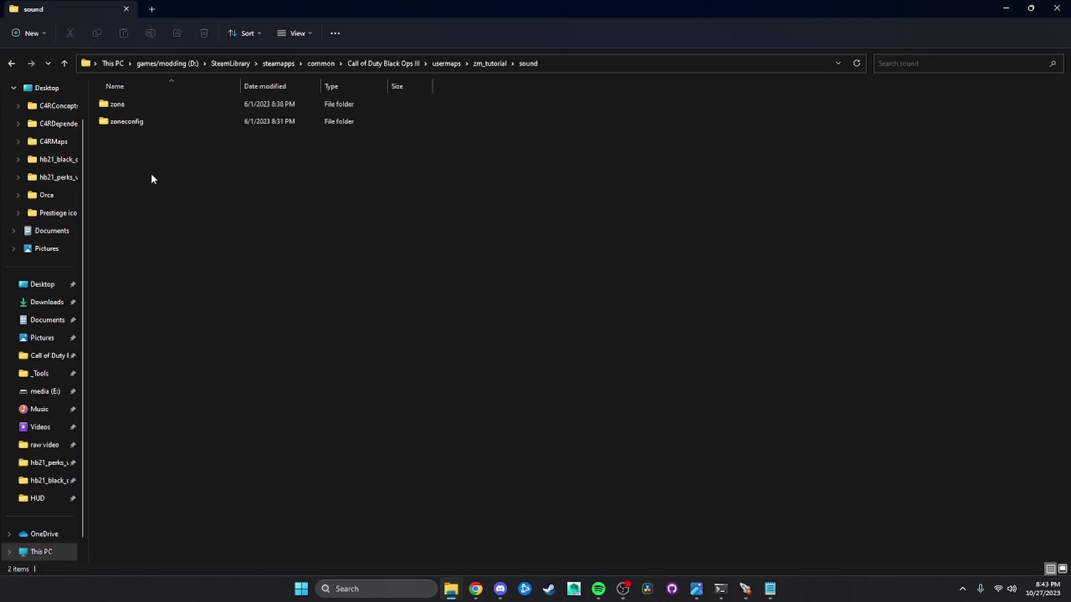
double_click(160, 121)
double_click(169, 104)
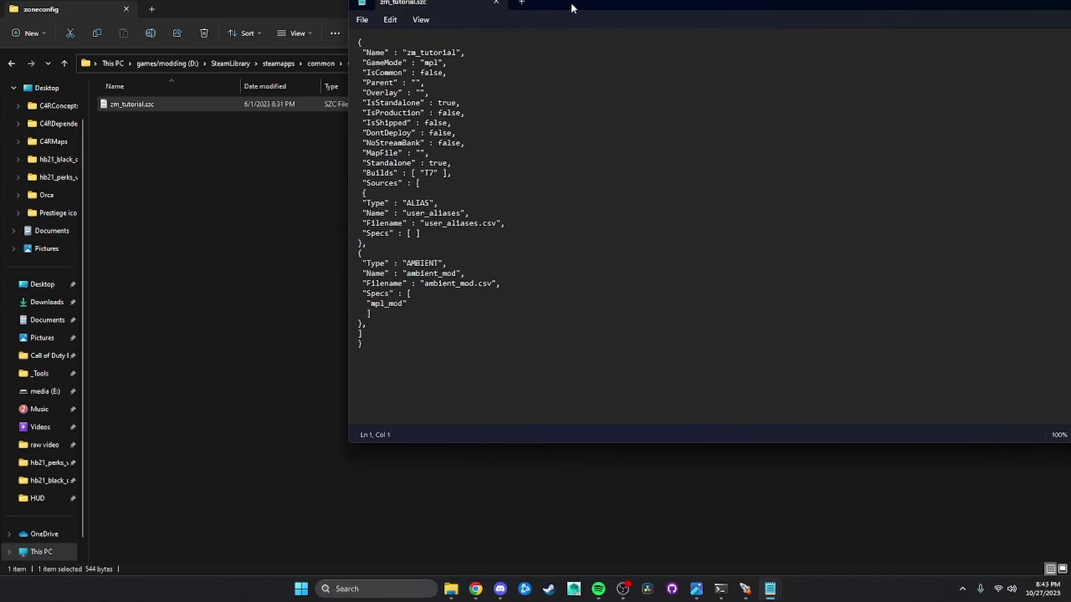
left_click_drag(571, 3, 435, 81)
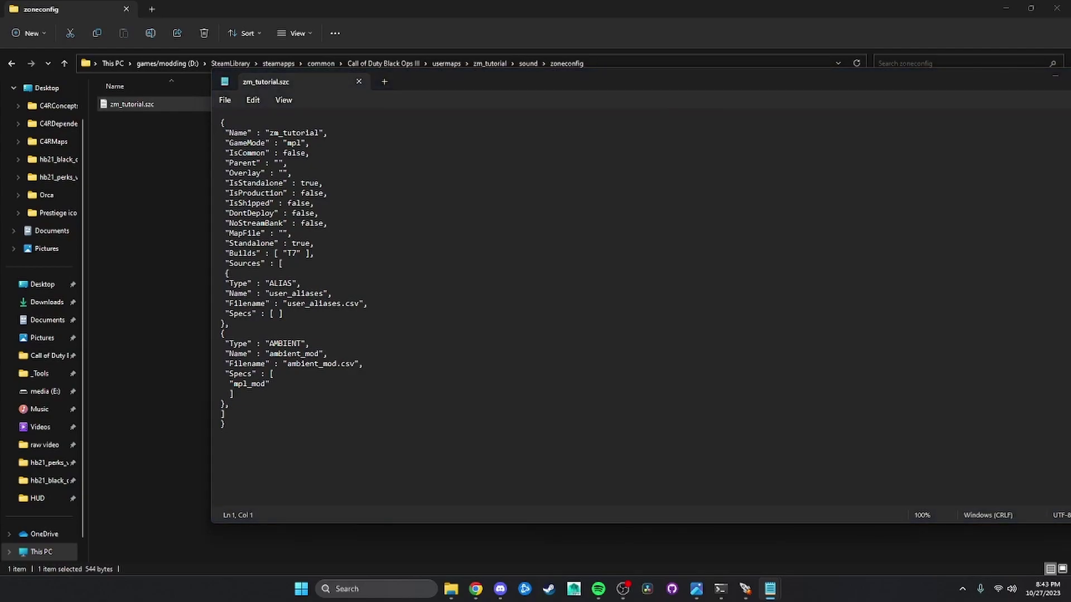
Step: Add ALIAS sources perk_sounds (perk_sounds.csv) and wonderfizz_sounds (wonderfizz_sounds.csv) after the user_aliases entry in zm_tutorial.szc, then close the file
left_click(235, 321)
type("{ \t\"Type\" : \"ALIAS\", \t\"Name\" : \"perk_sounds\", \t\"Filename\" : \"perk_sounds.csv\", \t\"Specs\" : [ ] }, { \t\"Type\" : \"ALIAS\", \t\"Name\" : \"wonderfizz_sounds\", \t\"Filename\" : \"wonderfizz_sounds.csv\", \t\"Specs\" : [ ] },")
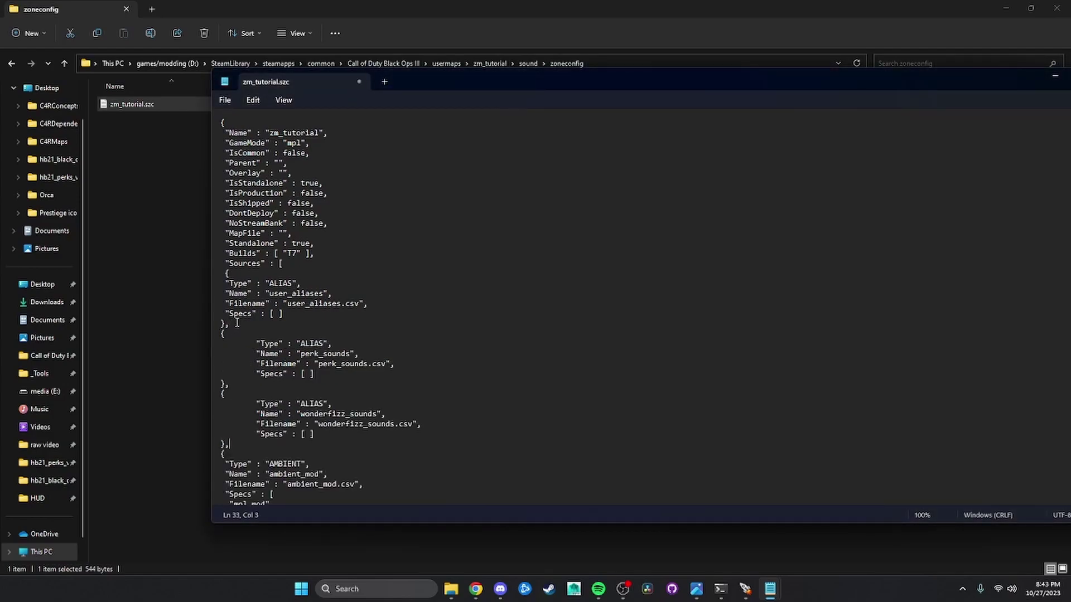
left_click(358, 82)
Step: Open zm_tutorial.zone from the map's zone_source folder
left_click(489, 63)
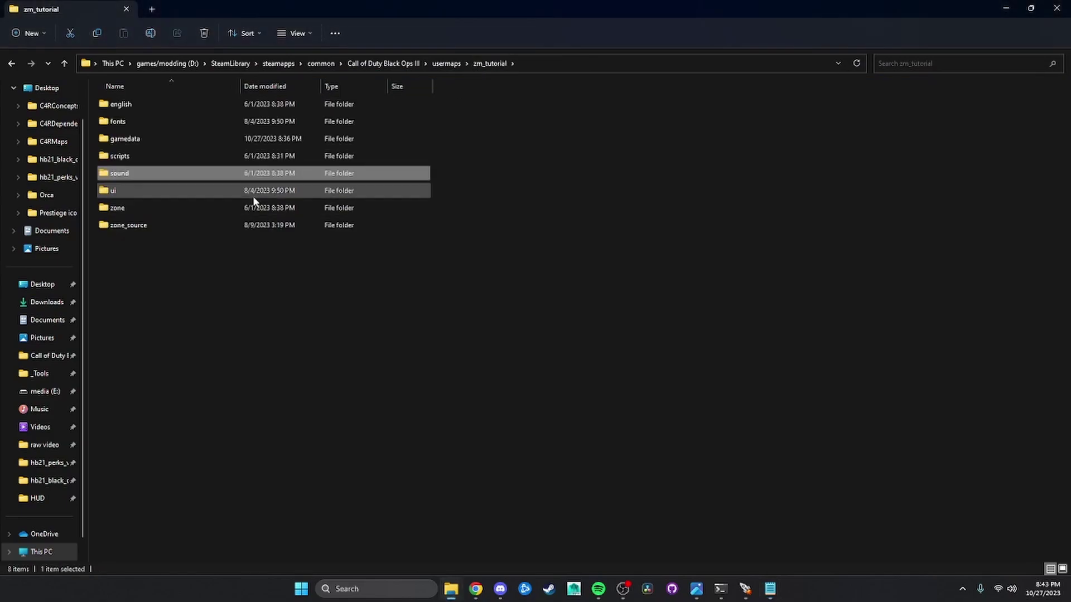
double_click(176, 225)
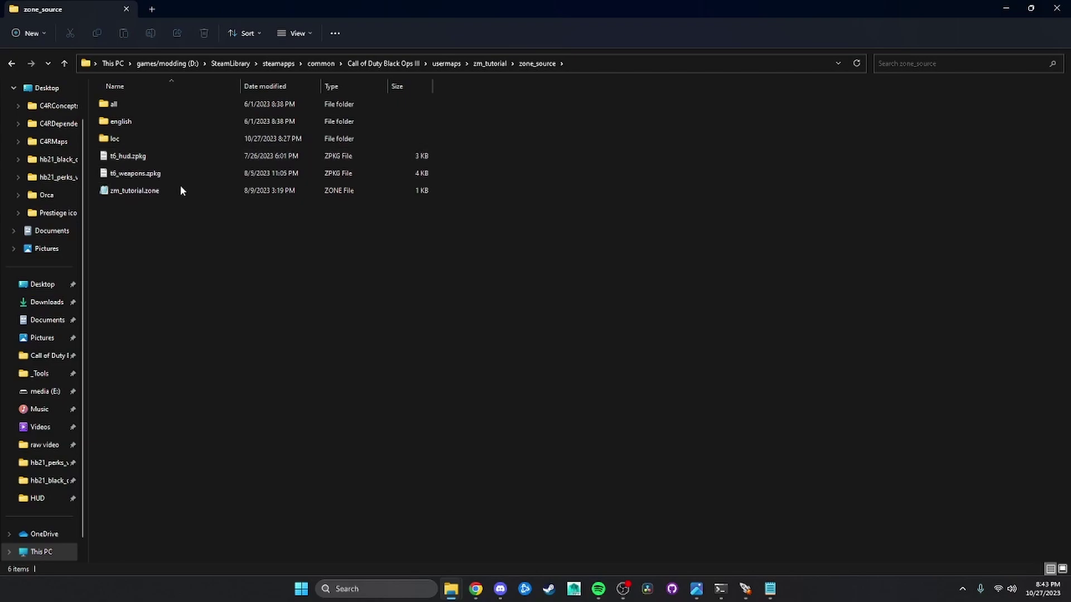
double_click(179, 190)
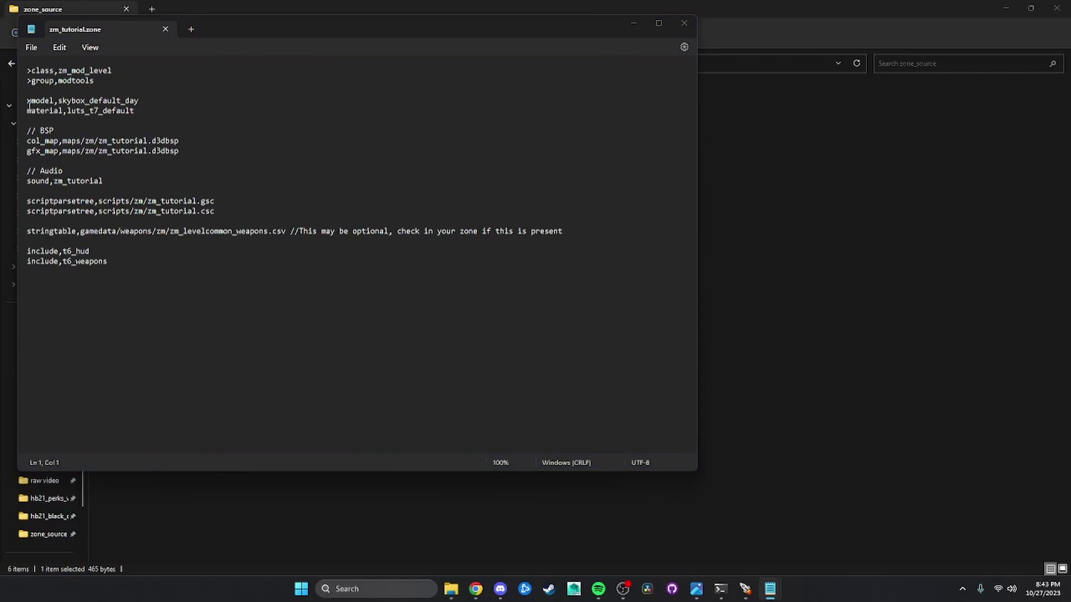
Step: Add the line include,hb21_perks below include,t6_weapons in zm_tutorial.zone, then save and close the file
left_click(36, 93)
left_click(121, 262)
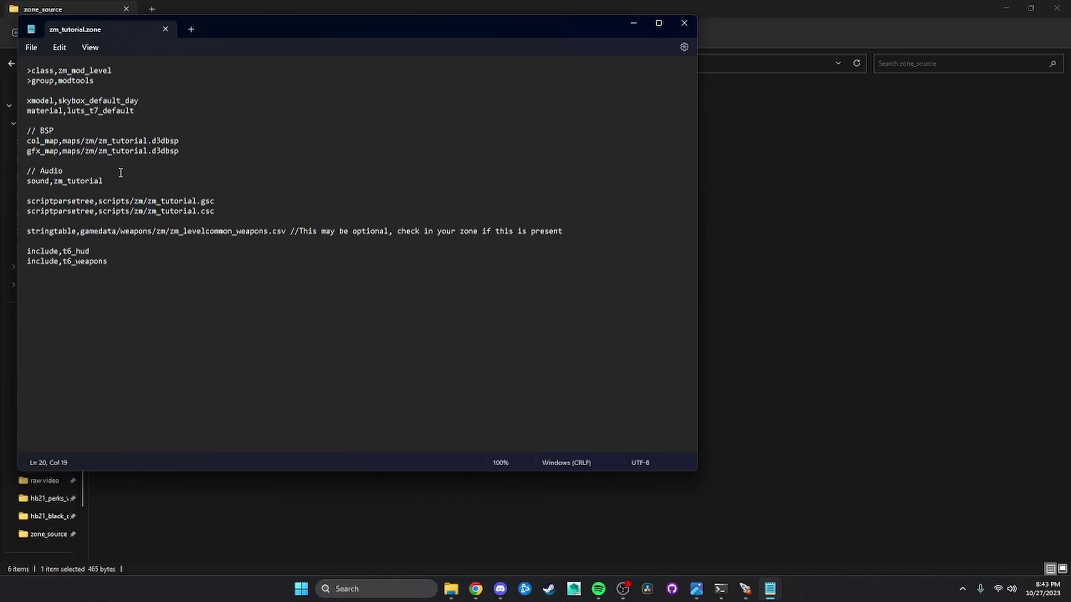
left_click(40, 89)
left_click(116, 260)
key("Return")
type("include,hb21_perks")
left_click(166, 30)
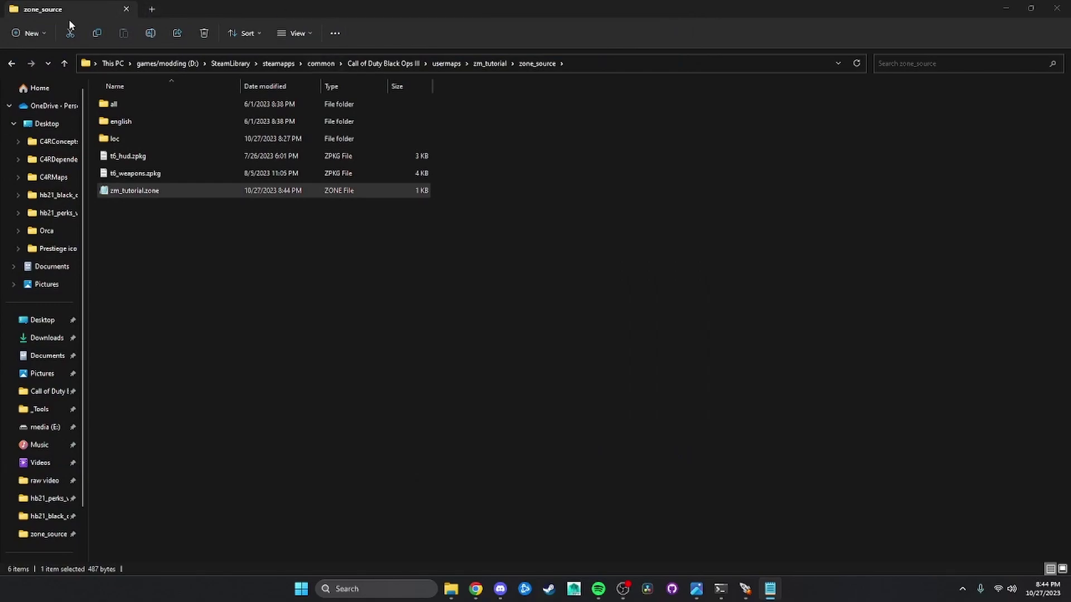
Step: Close the zone_source window and open the zm_tutorial map in Radiant from the Mod Tools Launcher
left_click(126, 8)
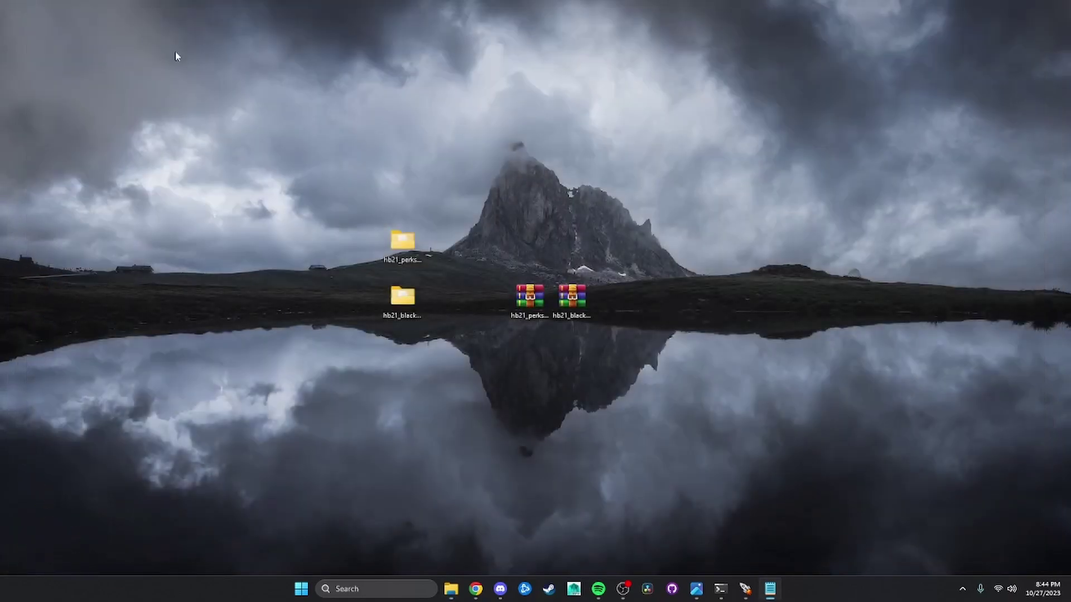
left_click(745, 589)
right_click(456, 149)
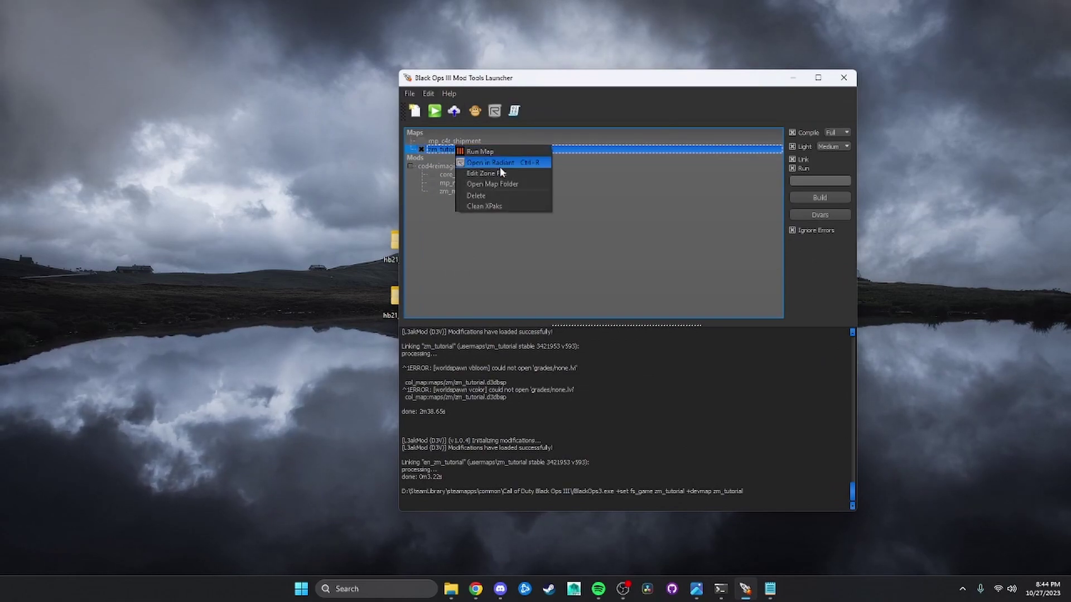
left_click(500, 167)
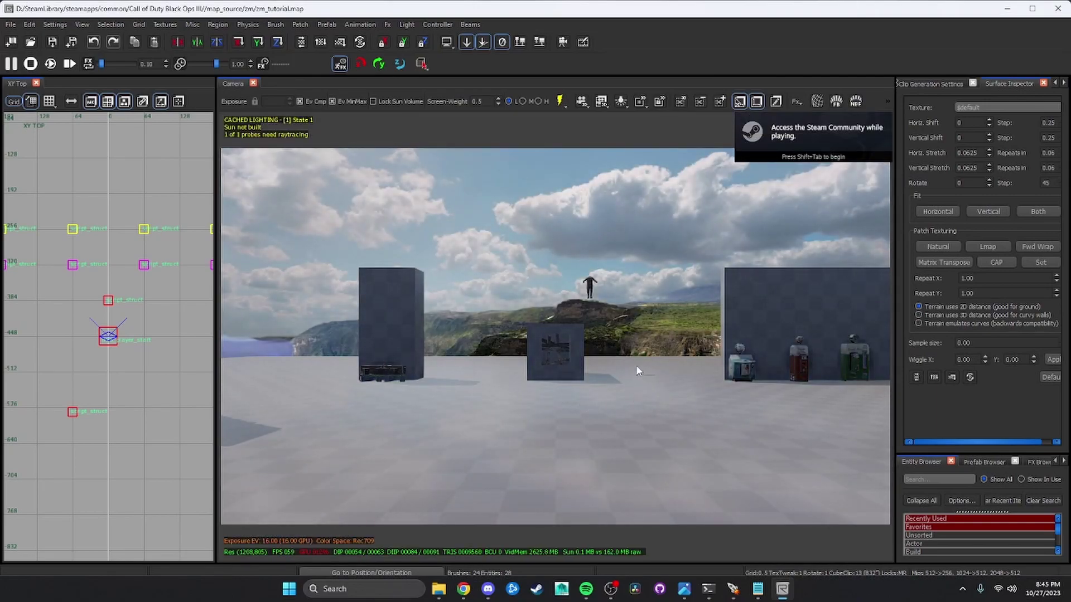
Step: Bring the perk machine wall into view, show Entity Info and widen its area so the property values are readable
right_click_drag(635, 368, 759, 390)
right_click_drag(474, 362, 626, 357)
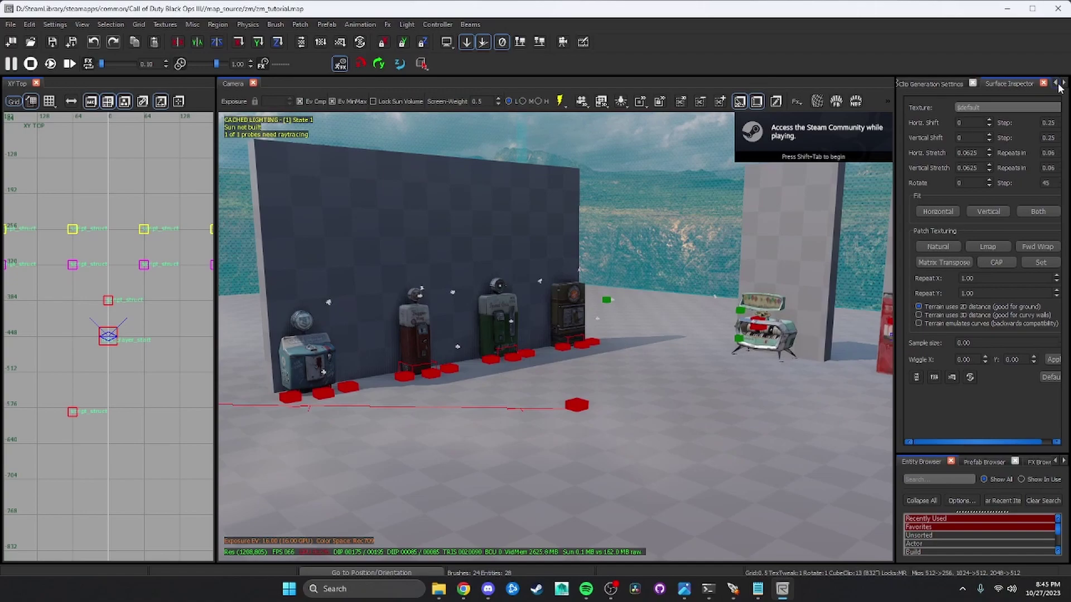
left_click(1056, 82)
left_click(1057, 84)
left_click(917, 85)
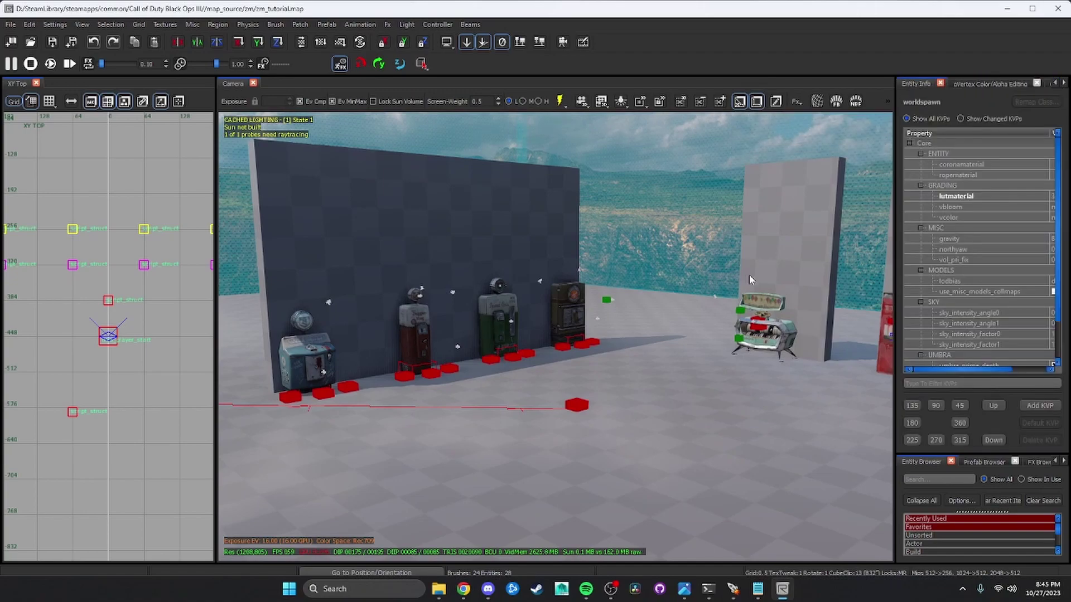
right_click_drag(750, 279, 827, 288)
left_click_drag(895, 369, 803, 364)
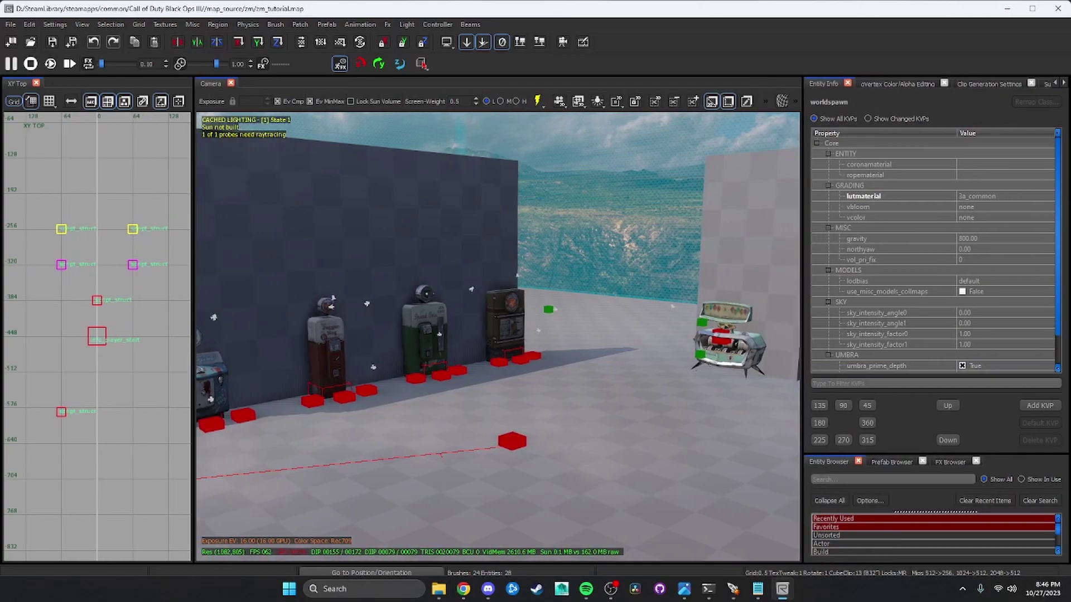
Step: Select the Quick Revive machine prefab and browse for its model in the _prefabs\zm folder
right_click_drag(669, 304, 535, 307)
left_click(392, 389)
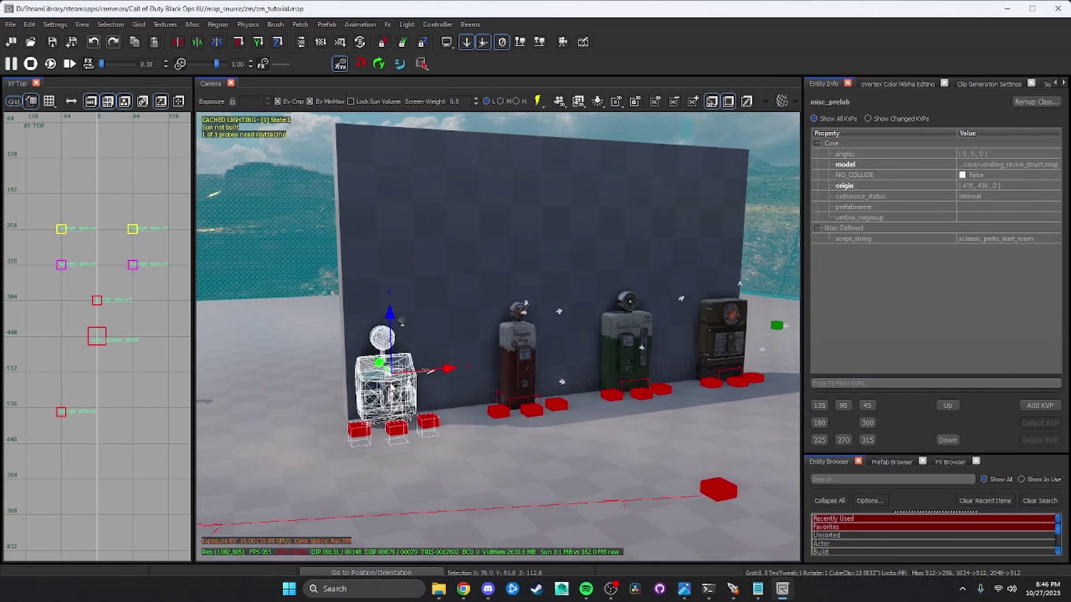
left_click(1013, 166)
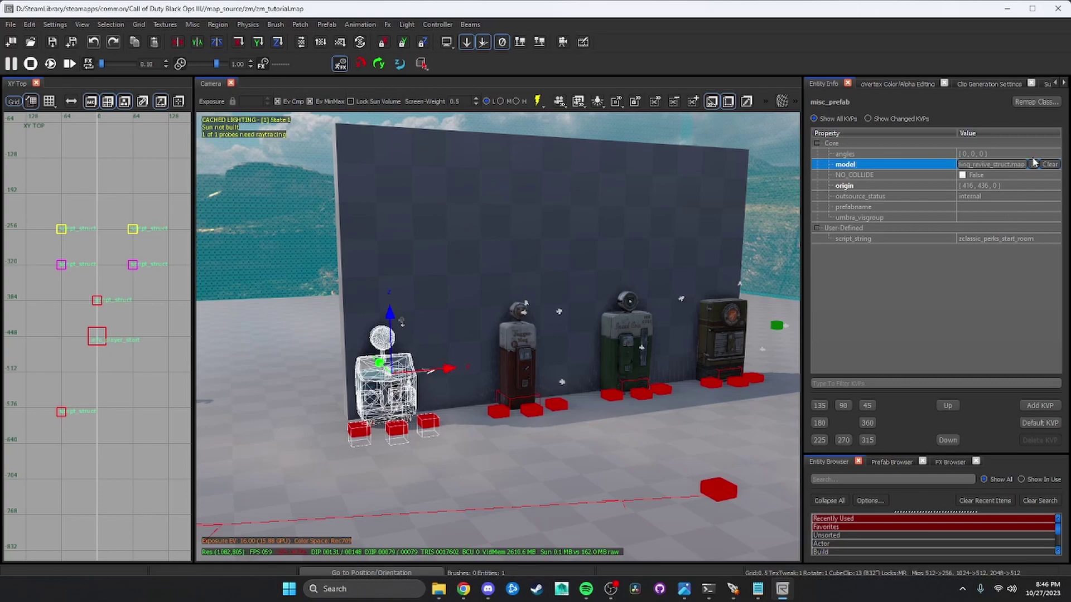
left_click(1033, 165)
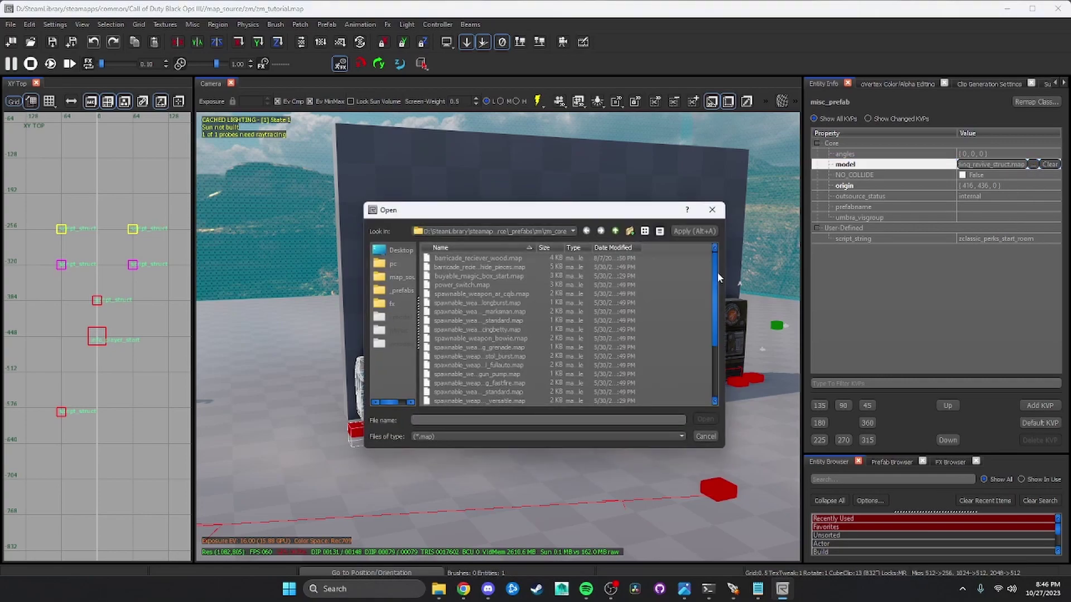
left_click(616, 231)
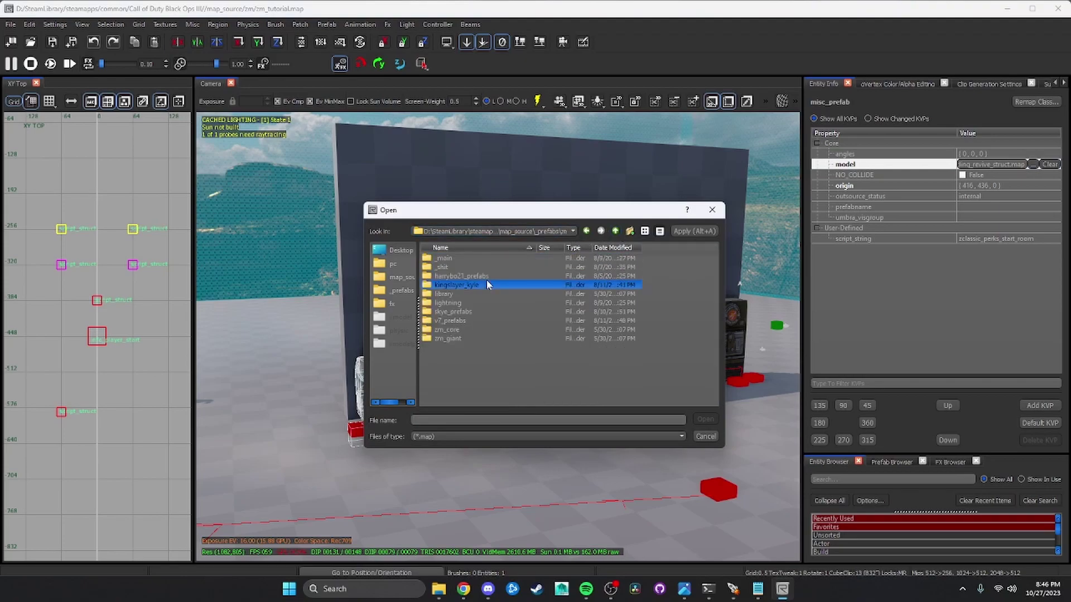
left_click(459, 339)
double_click(460, 329)
left_click(616, 231)
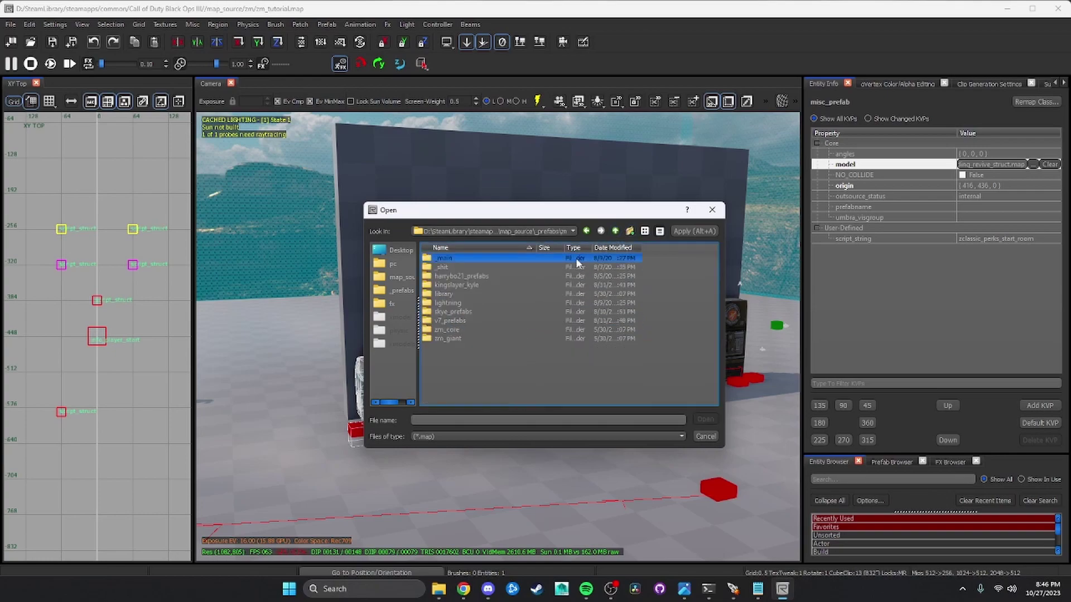
Step: Set the Quick Revive prefab's model to vending_revive_struct.map from harrybo21_prefabs\perks and deselect the machine
left_click(435, 277)
double_click(447, 276)
left_click(461, 277)
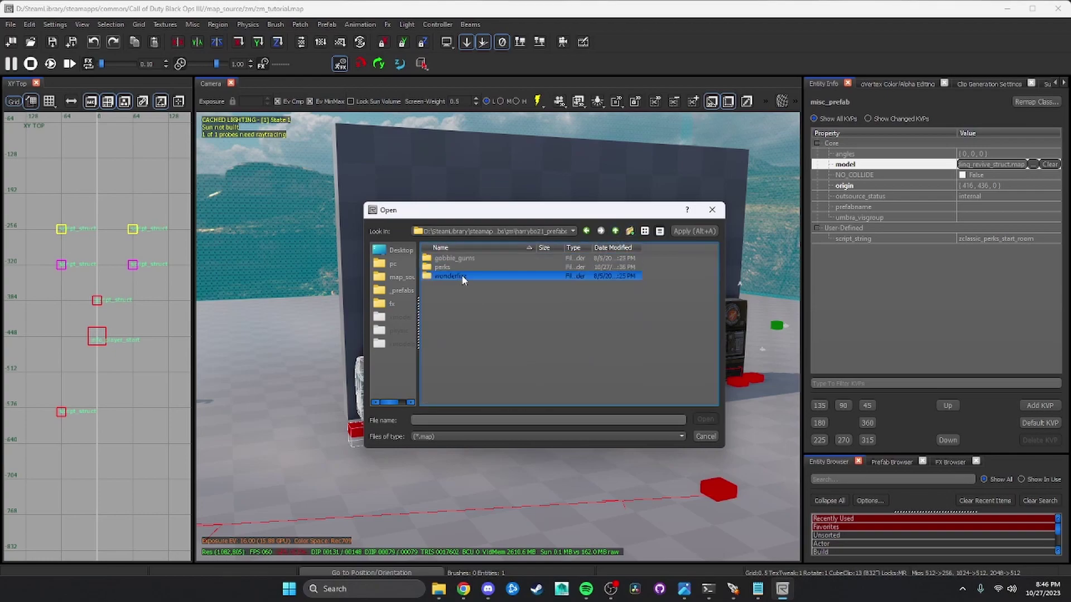
double_click(458, 268)
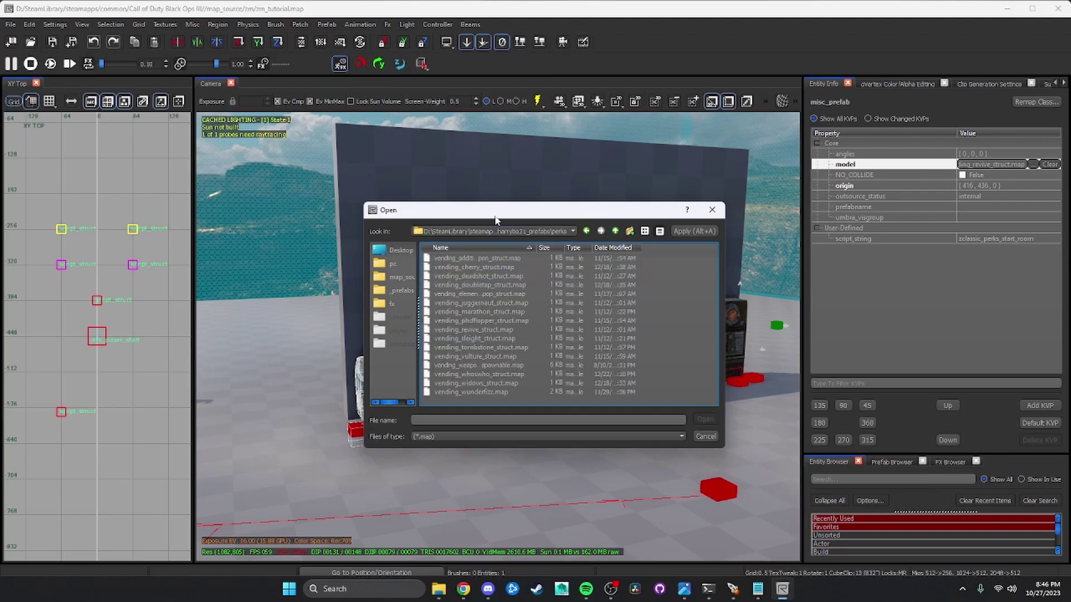
left_click_drag(461, 213, 509, 230)
left_click(556, 295)
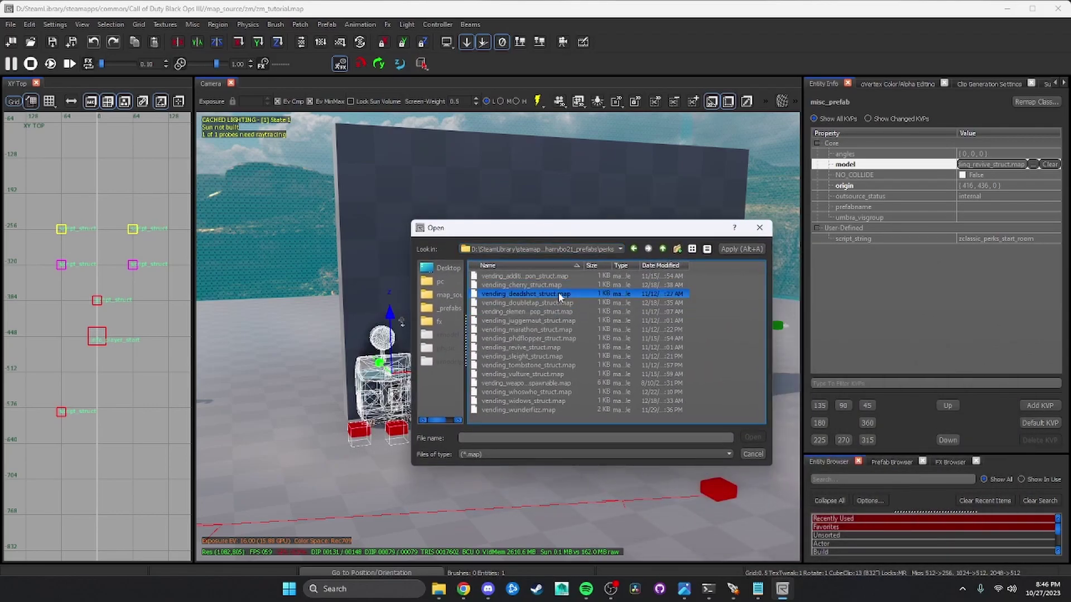
double_click(547, 347)
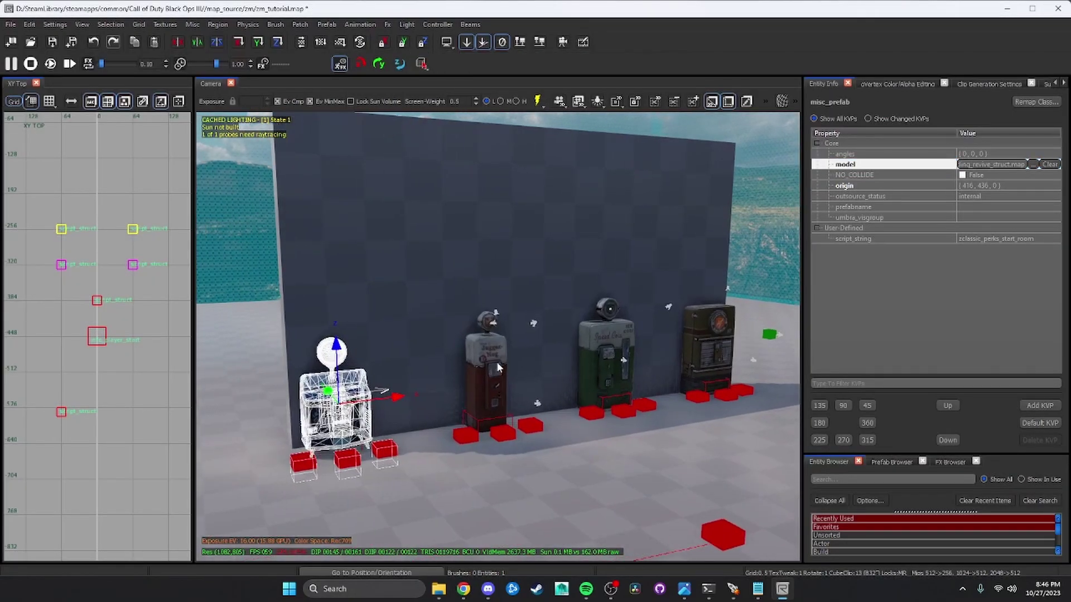
scroll(495, 371, "up", 2)
key("Escape")
mouse_move(495, 371)
right_mouse_down()
mouse_move(435, 368)
mouse_move(485, 379)
mouse_move(546, 357)
mouse_move(494, 377)
right_mouse_up()
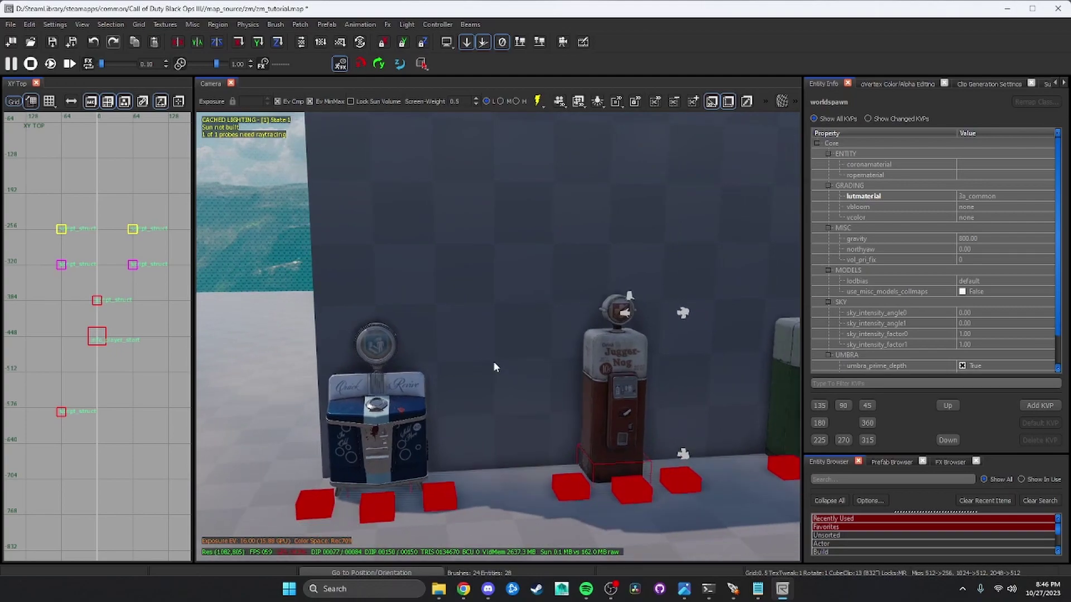
right_click_drag(581, 374, 591, 376)
mouse_move(554, 336)
right_mouse_down()
mouse_move(518, 336)
mouse_move(555, 336)
right_mouse_up()
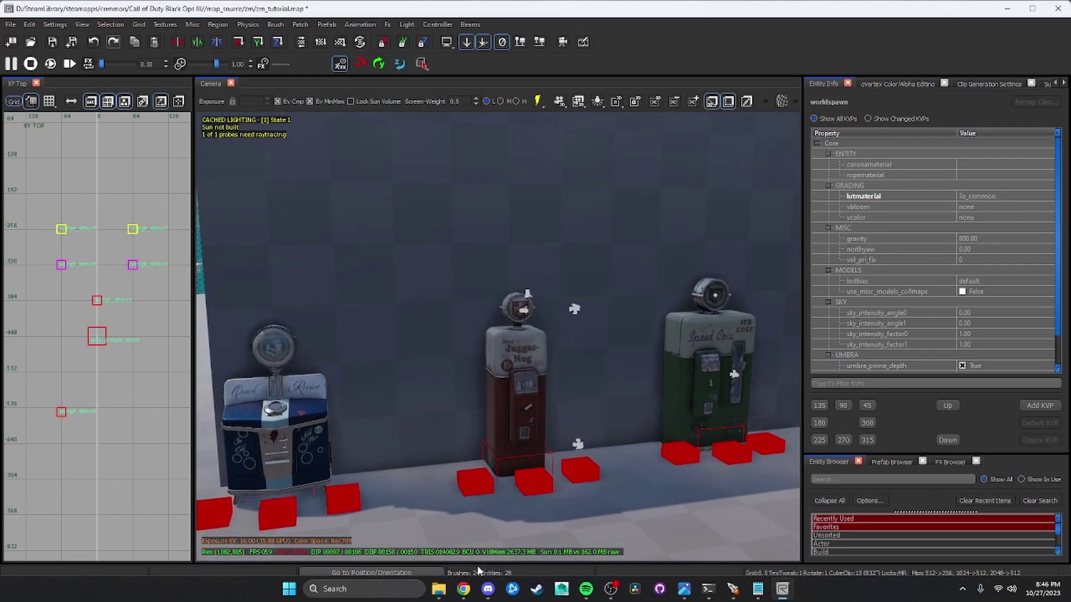
left_click(465, 589)
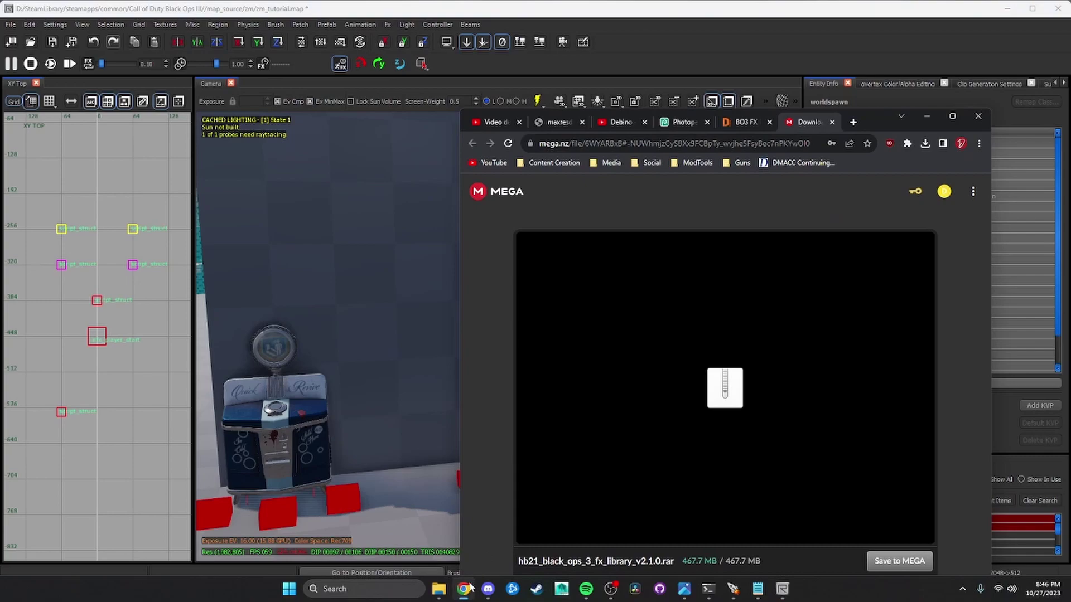
left_click(465, 589)
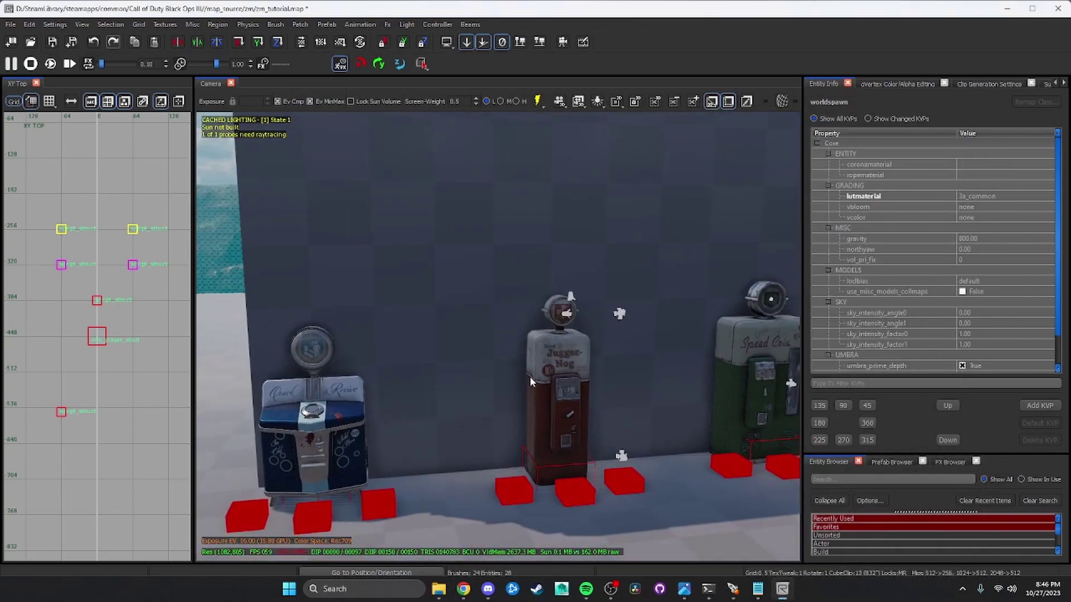
Step: Replace the Juggernog machine's model with vending_juggernaut_struct.map from harrybo21_prefabs\perks and deselect it
left_click(536, 381)
left_click(1032, 166)
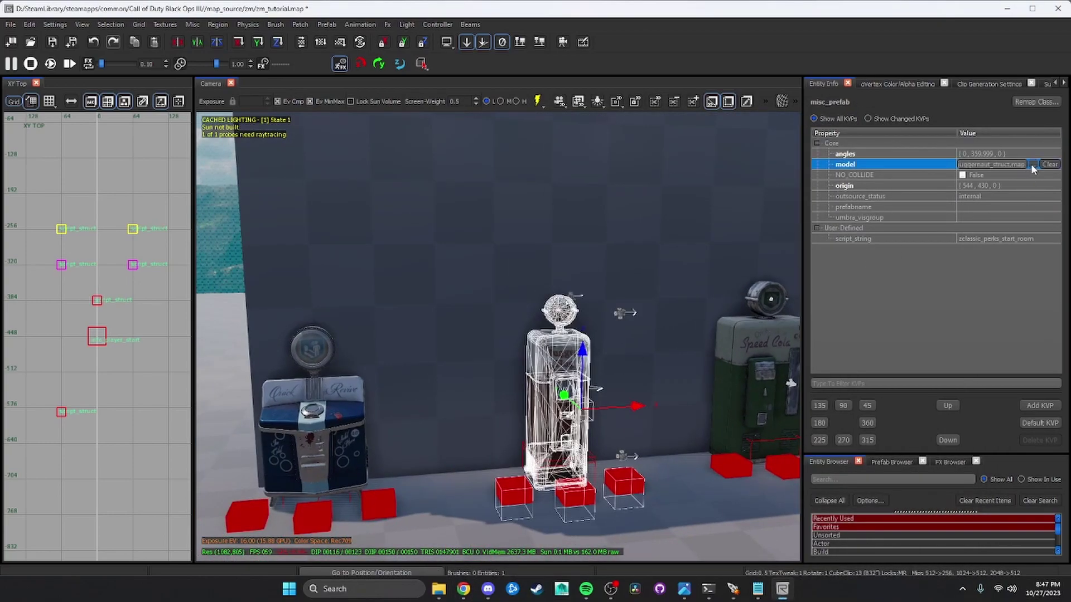
left_click(1033, 165)
left_click(606, 231)
double_click(494, 275)
double_click(475, 266)
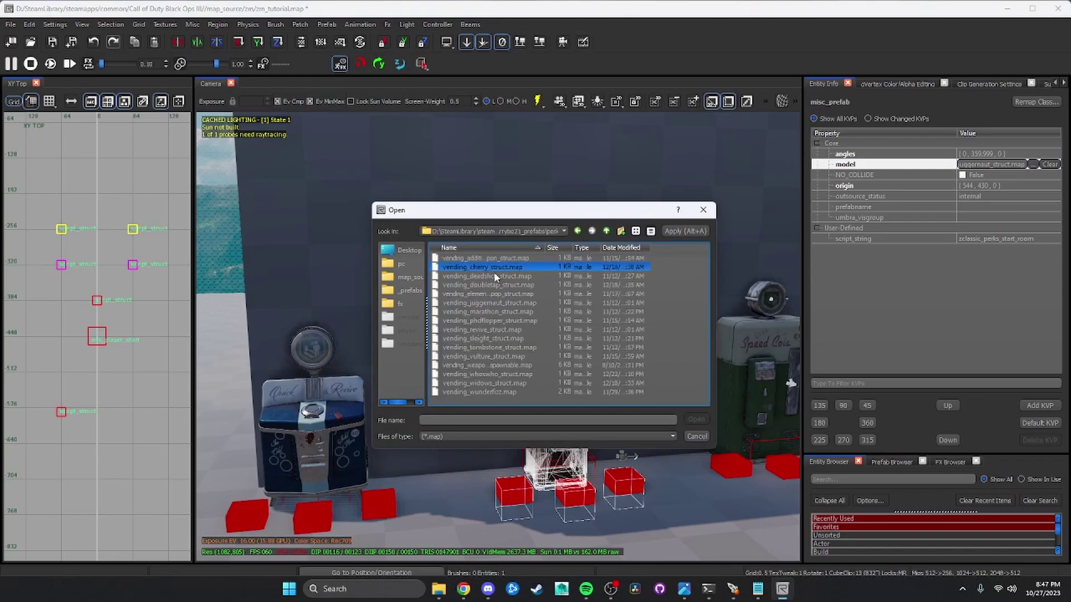
left_click(504, 285)
double_click(501, 303)
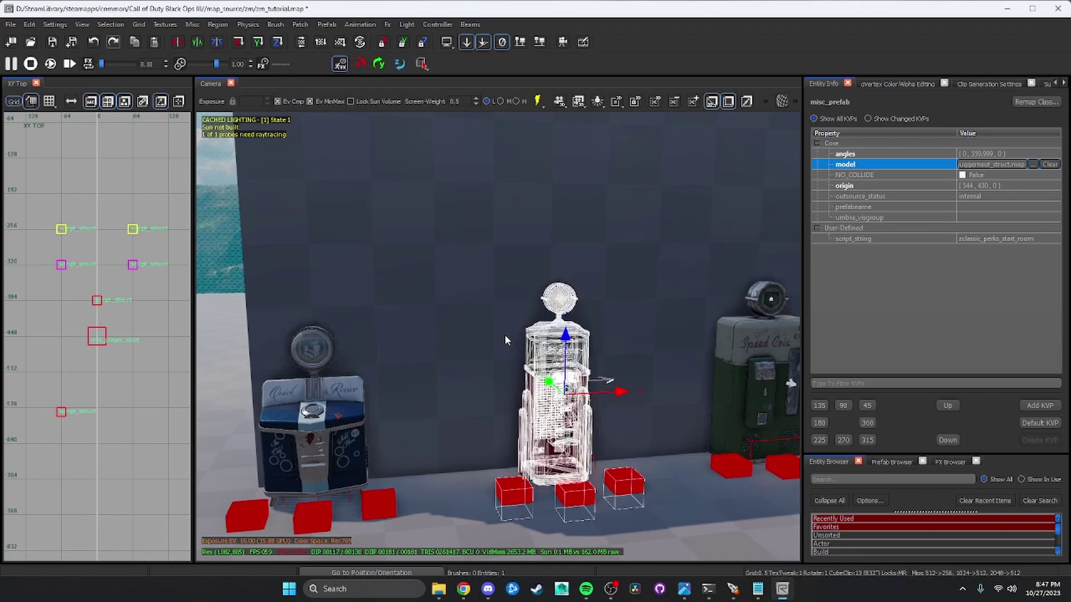
key("Escape")
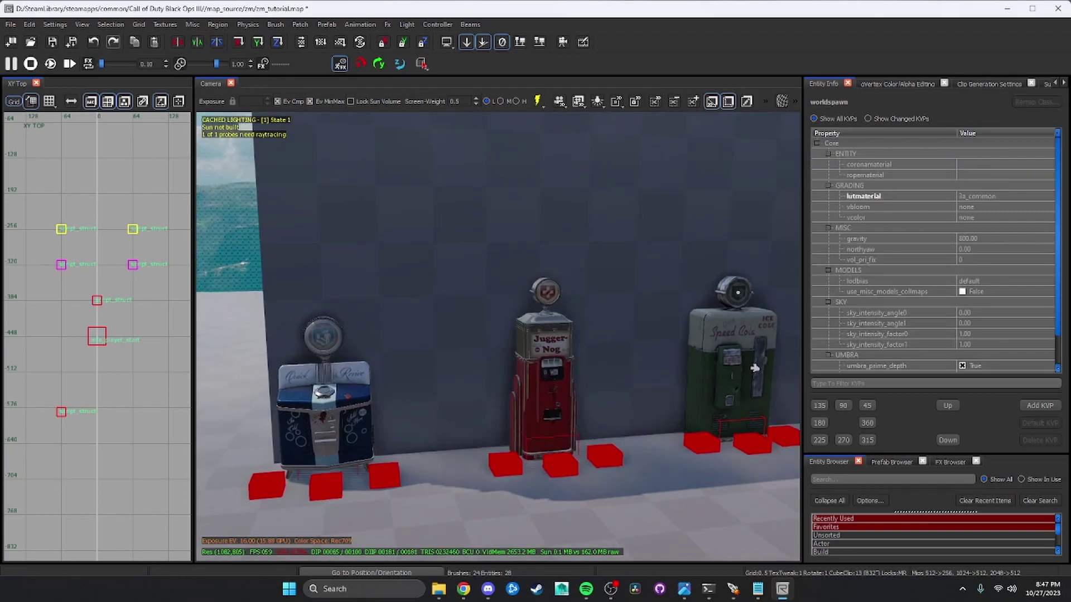
Step: Replace the Speed Cola machine's model with vending_sleight_struct.map from harrybo21_prefabs\perks and deselect it
key("d")
right_click_drag(508, 334, 497, 336)
left_click(497, 338, "shift")
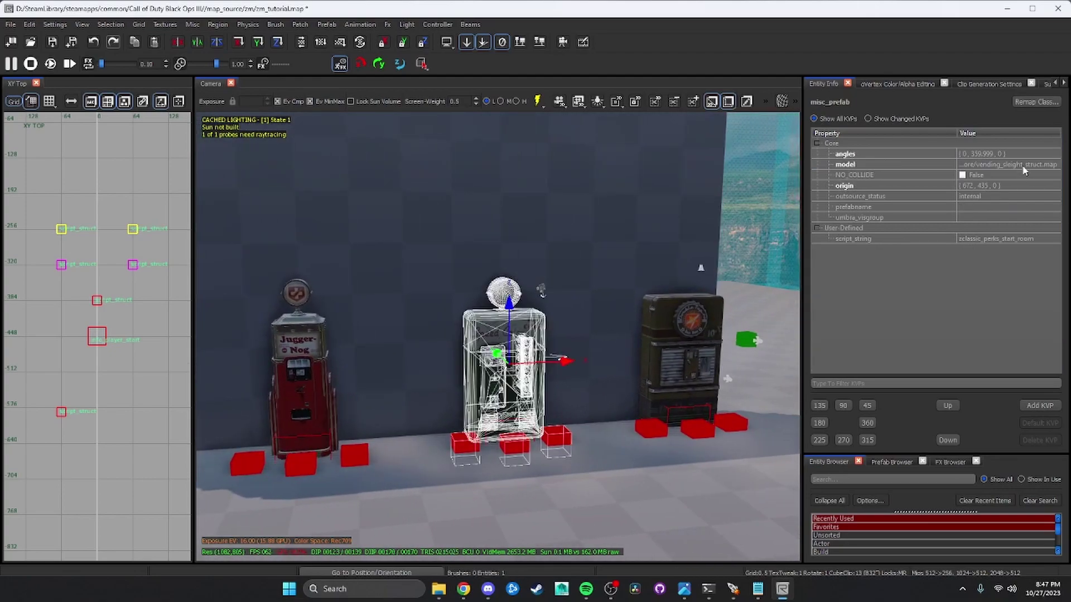
left_click(1023, 167)
left_click(1033, 164)
left_click(526, 285)
left_click(606, 231)
double_click(496, 276)
left_click(487, 258)
double_click(491, 267)
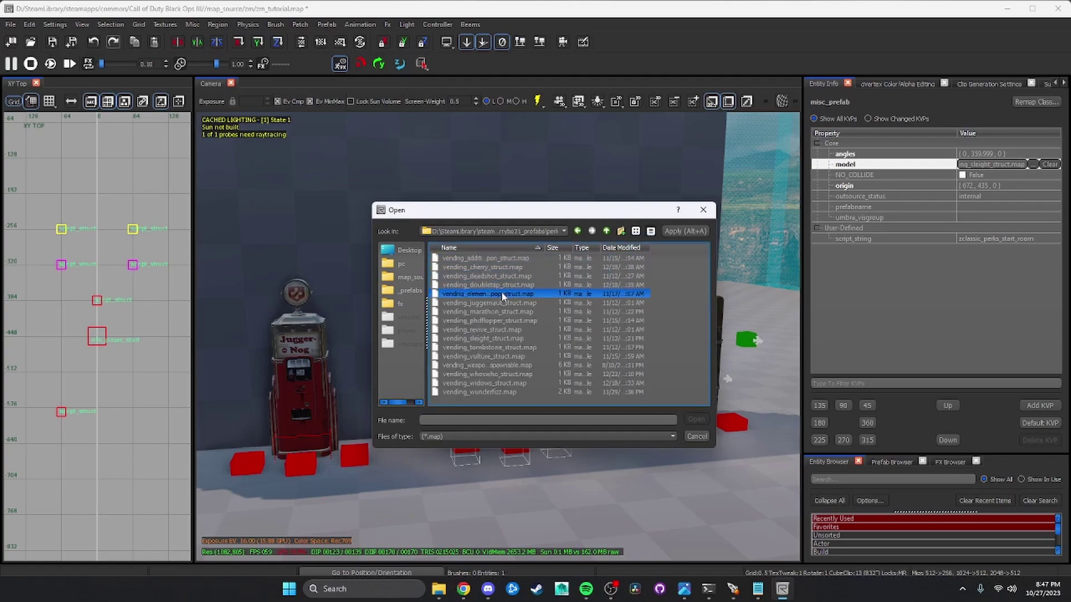
left_click_drag(503, 295, 491, 338)
double_click(491, 338)
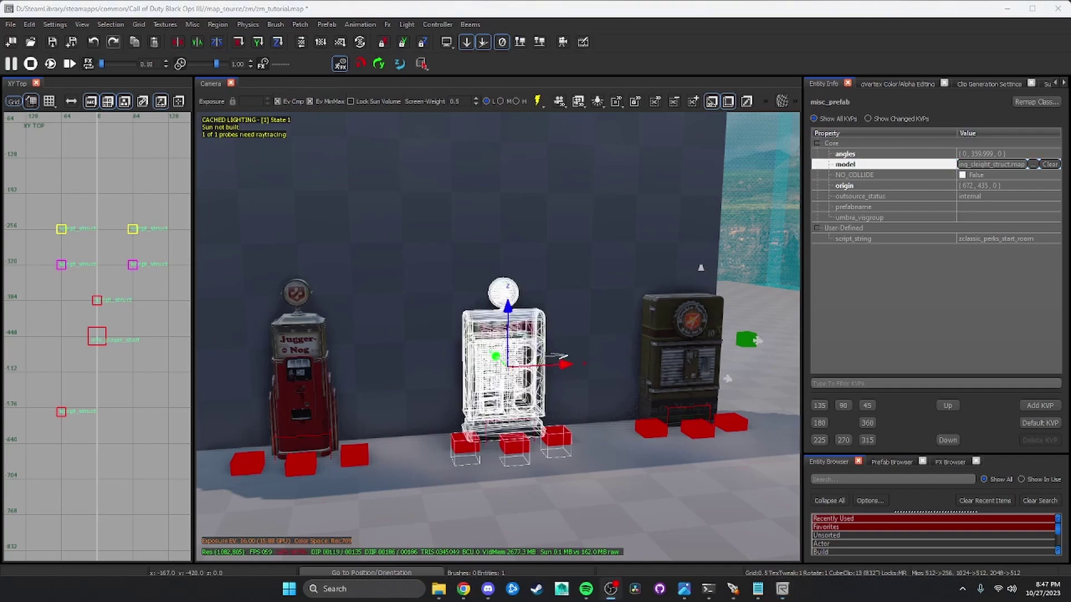
key("Escape")
Step: Replace the Double Tap machine's model with vending_doubletap_struct.map from harrybo21_prefabs\perks, then reselect the machine
right_click_drag(496, 279, 532, 283)
left_click(607, 312, "shift")
left_click(1014, 166)
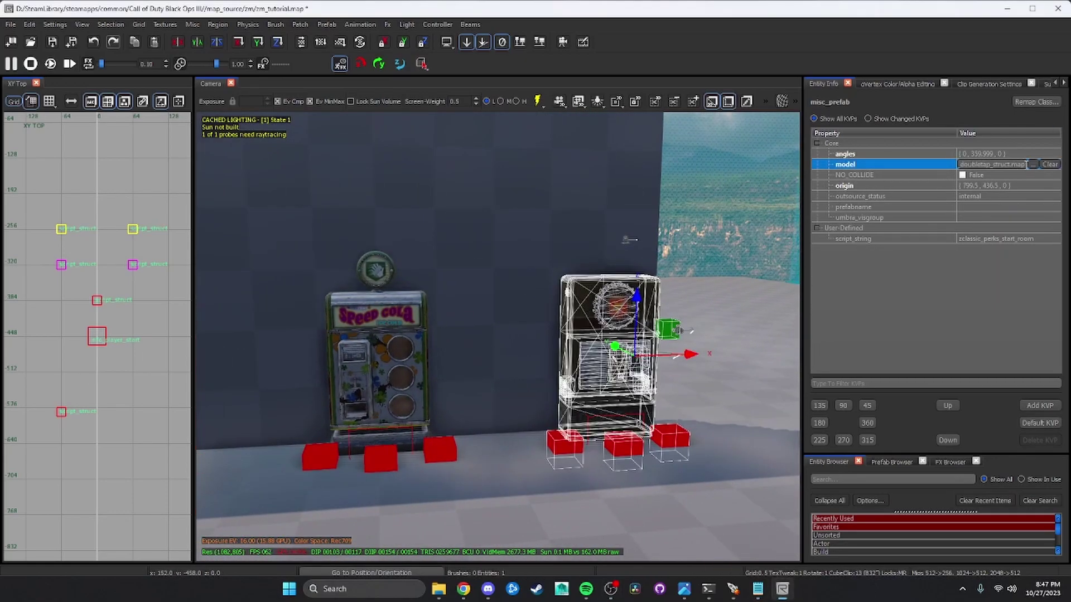
left_click(1033, 164)
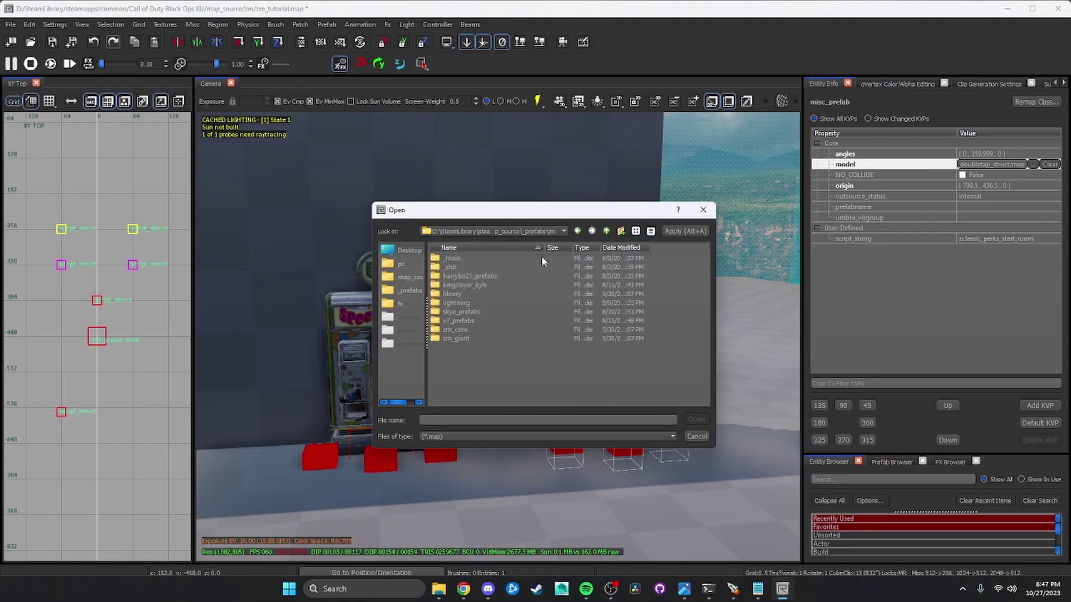
double_click(478, 276)
double_click(464, 266)
left_click(504, 276)
double_click(507, 277)
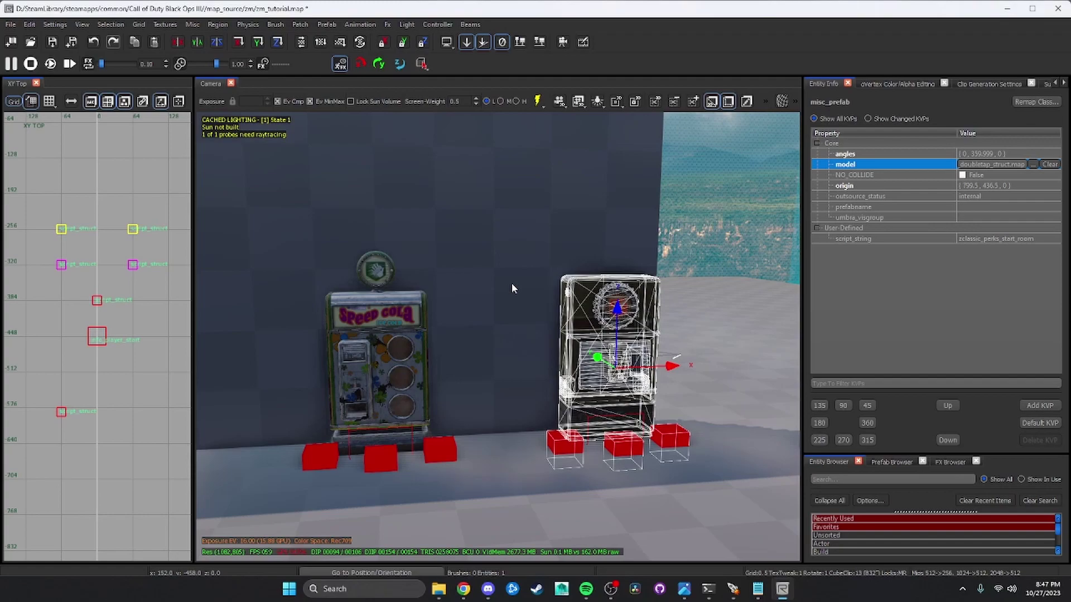
right_click_drag(511, 284, 514, 283)
key("Escape")
left_click(502, 335, "shift")
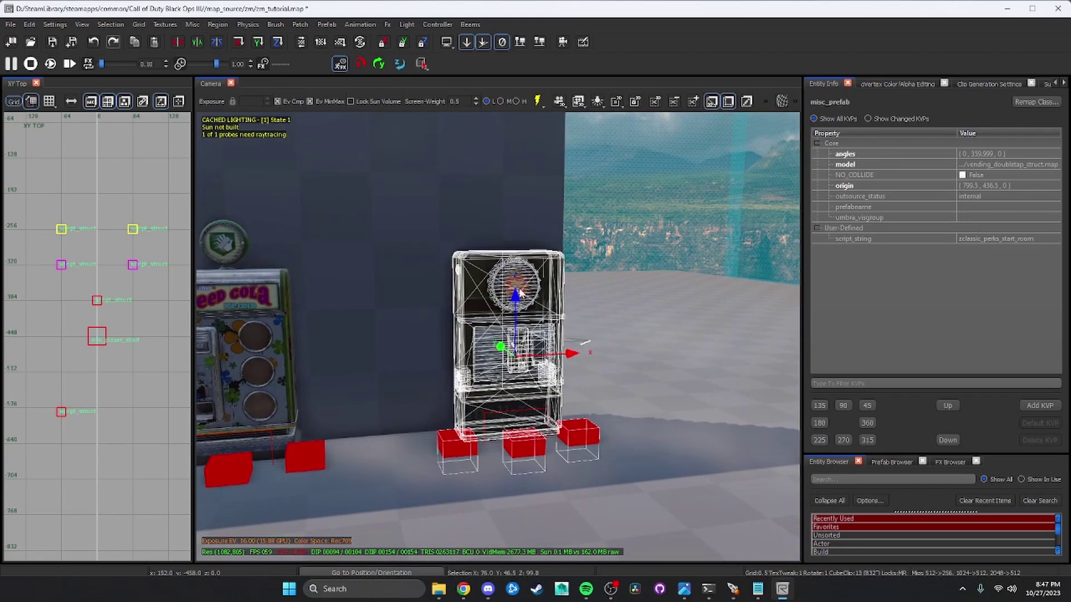
Step: Assign vending_doubletap_struct.map again as the Double Tap machine's model and deselect the machine
left_click(1031, 164)
left_click(1030, 164)
left_click(606, 231)
left_click(494, 270)
double_click(494, 270)
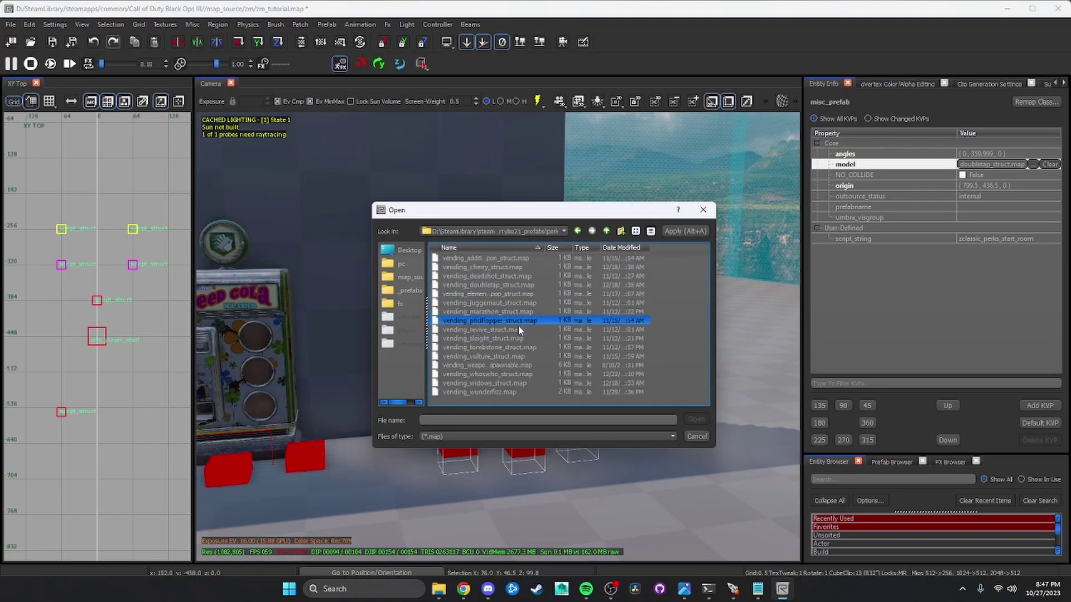
left_click(515, 303)
left_click_drag(558, 285, 594, 257)
double_click(524, 286)
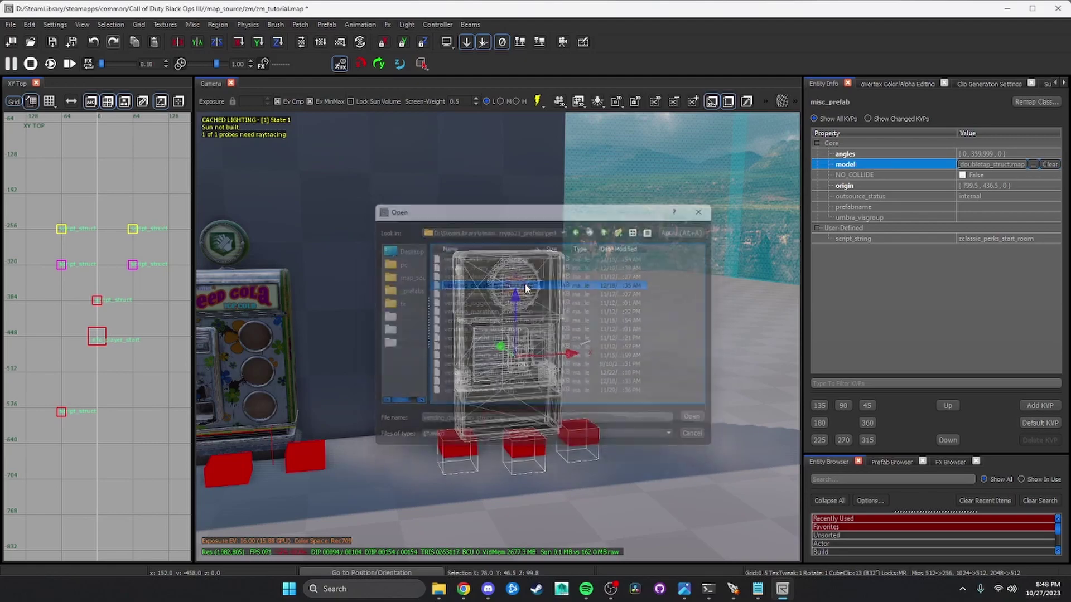
key("Escape")
Step: Replace the Double Tap machine's model with vending_phdflopper_struct.map from harrybo21_prefabs\perks and deselect it
right_click_drag(571, 291, 602, 291)
left_click(557, 375)
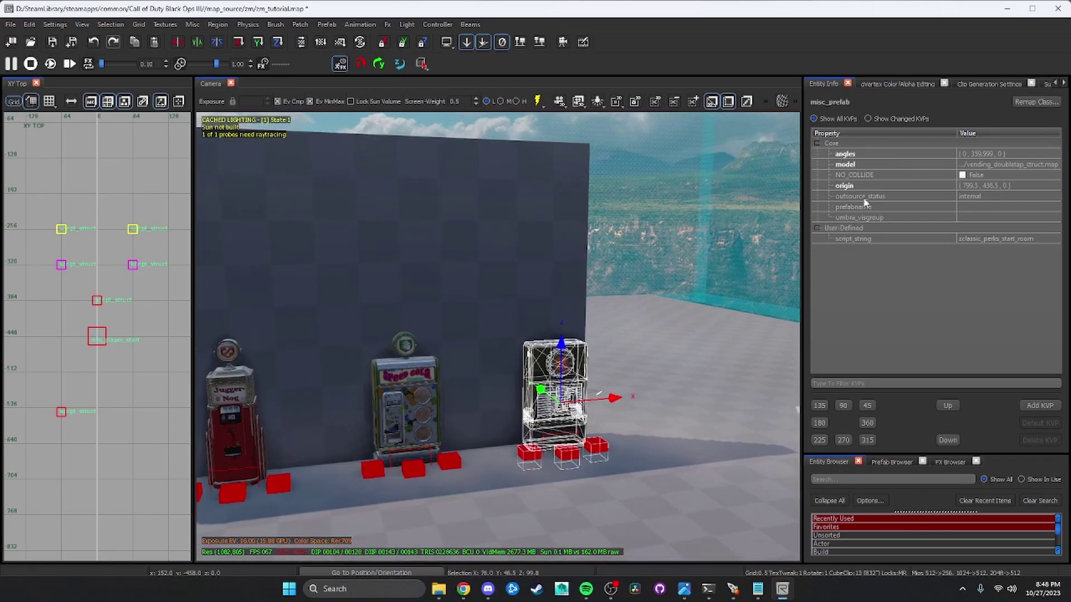
left_click(1033, 164)
left_click(1032, 164)
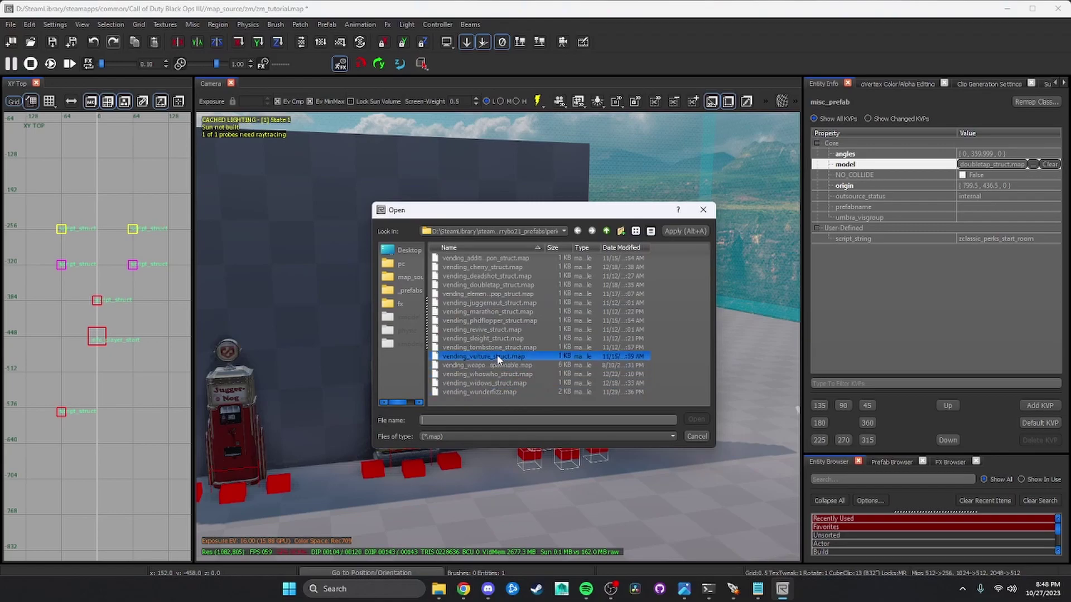
double_click(497, 321)
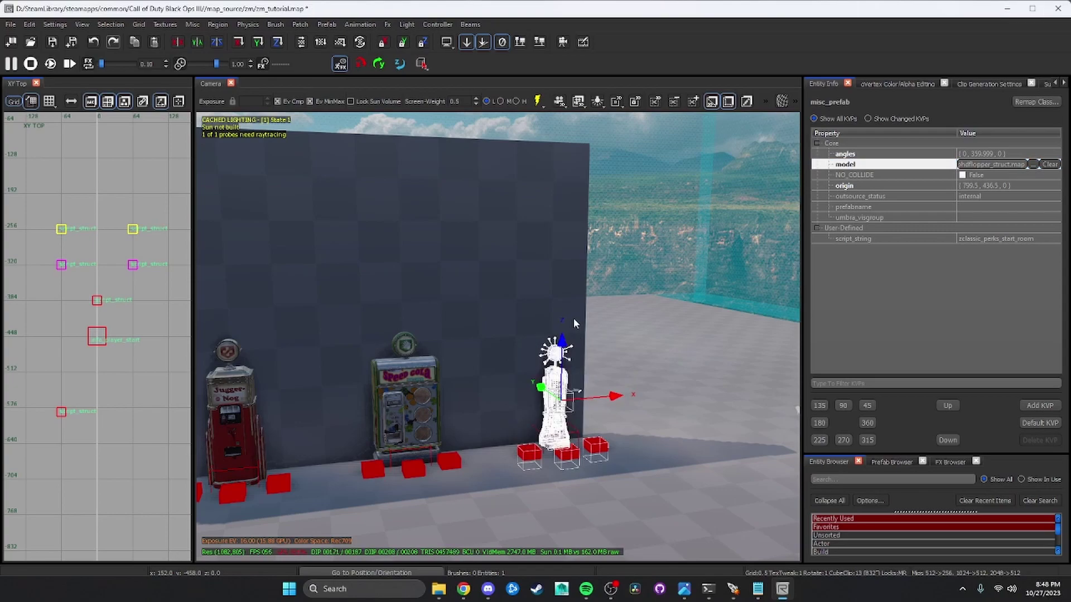
key("Escape")
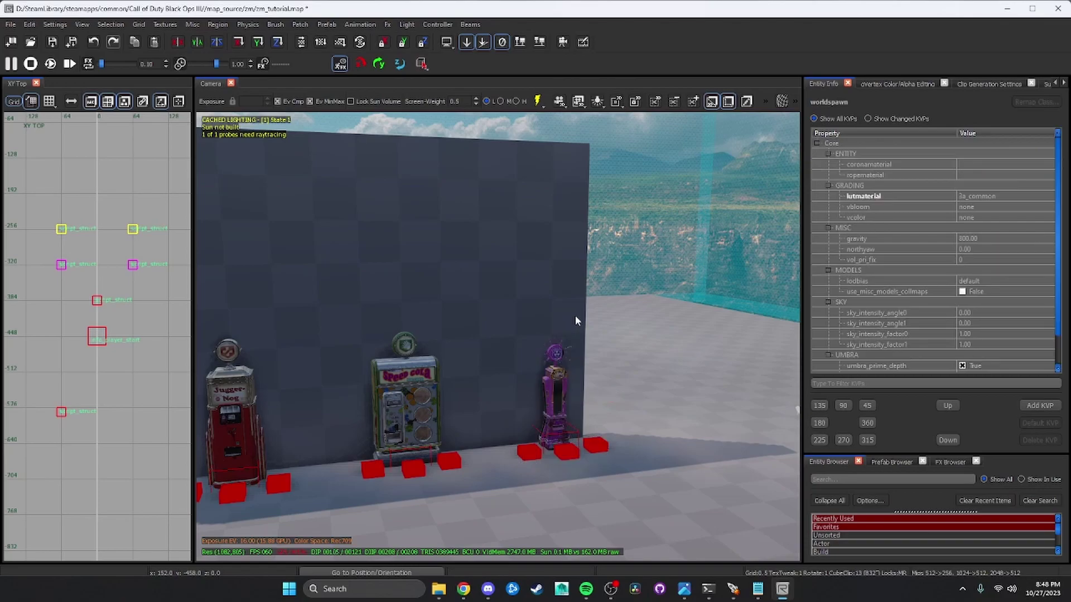
Step: Shift the four perk machines together sideways toward the Quick Revive end of the row and deselect them
mouse_move(575, 320)
right_mouse_down()
mouse_move(600, 312)
mouse_move(536, 301)
mouse_move(602, 357)
mouse_move(563, 313)
mouse_move(579, 316)
mouse_move(582, 290)
mouse_move(516, 315)
mouse_move(576, 315)
right_mouse_up()
key("w")
key("s")
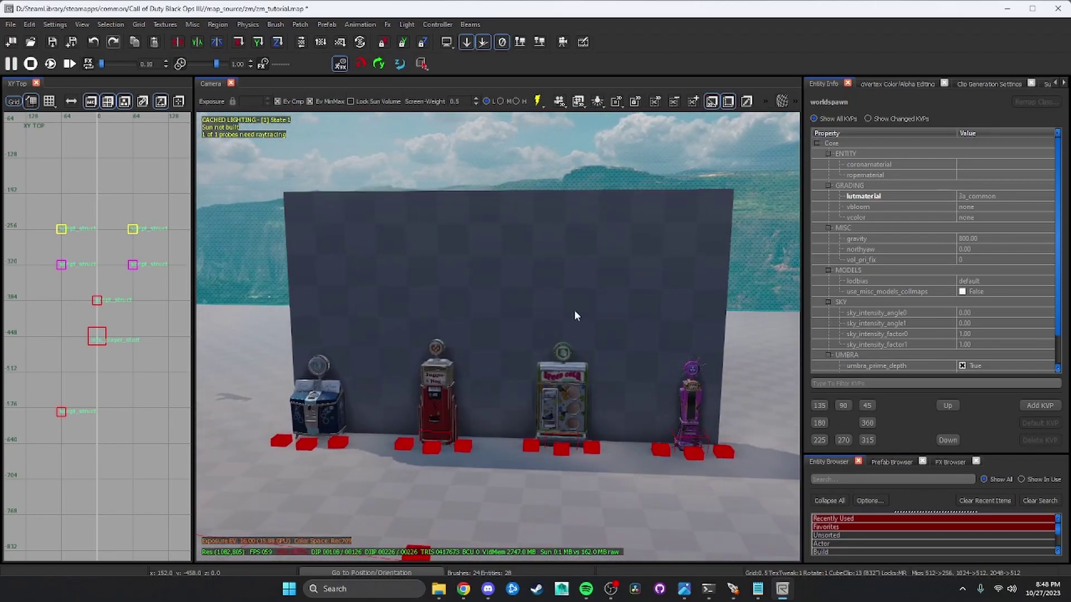
left_click(686, 389)
left_click(565, 397, "shift")
left_click(442, 400, "shift")
left_click(322, 408, "shift")
key("s")
right_click_drag(384, 320, 312, 316)
left_click_drag(641, 317, 469, 316)
key("Escape")
Step: Lengthen the wall behind the perk machines past the PHD Flopper machine, toward the Pack-a-Punch side, and deselect it
left_click(514, 271, "shift")
scroll(139, 302, "down", 7)
right_click_drag(112, 289, 8, 289)
scroll(87, 183, "up", 6)
right_click_drag(44, 179, 47, 181)
left_click_drag(33, 183, 160, 186)
key("Escape")
Step: Place vending_elemental_pop_struct.map from zm/harrybo21_prefabs/perks against the wall beside the PHD Flopper machine
right_click_drag(378, 225, 516, 303)
left_click_drag(880, 462, 895, 289)
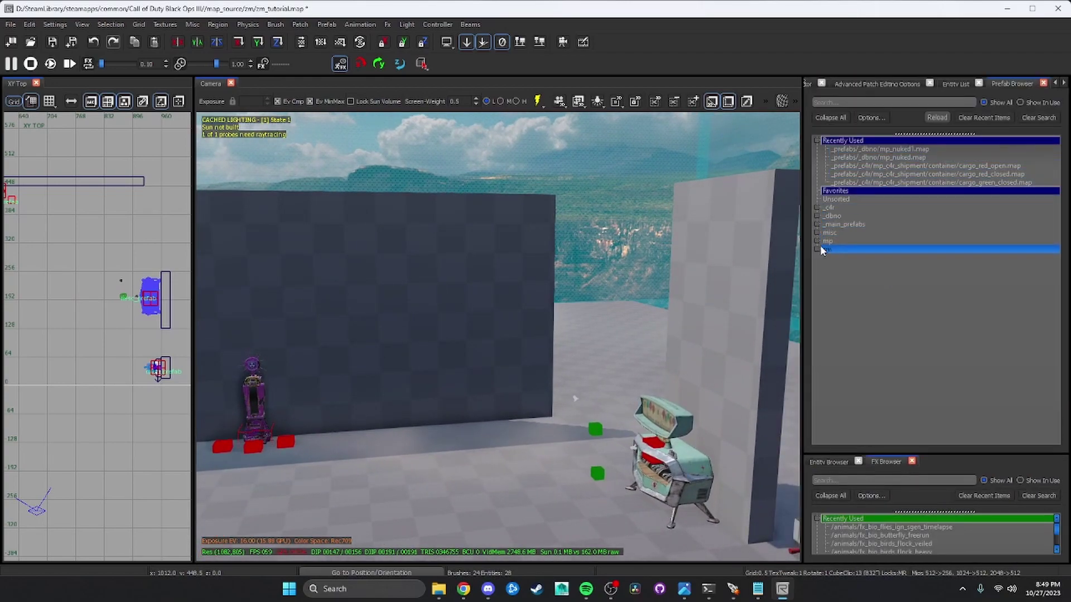
left_click(817, 249)
left_click(825, 274)
right_click_drag(686, 313, 654, 305)
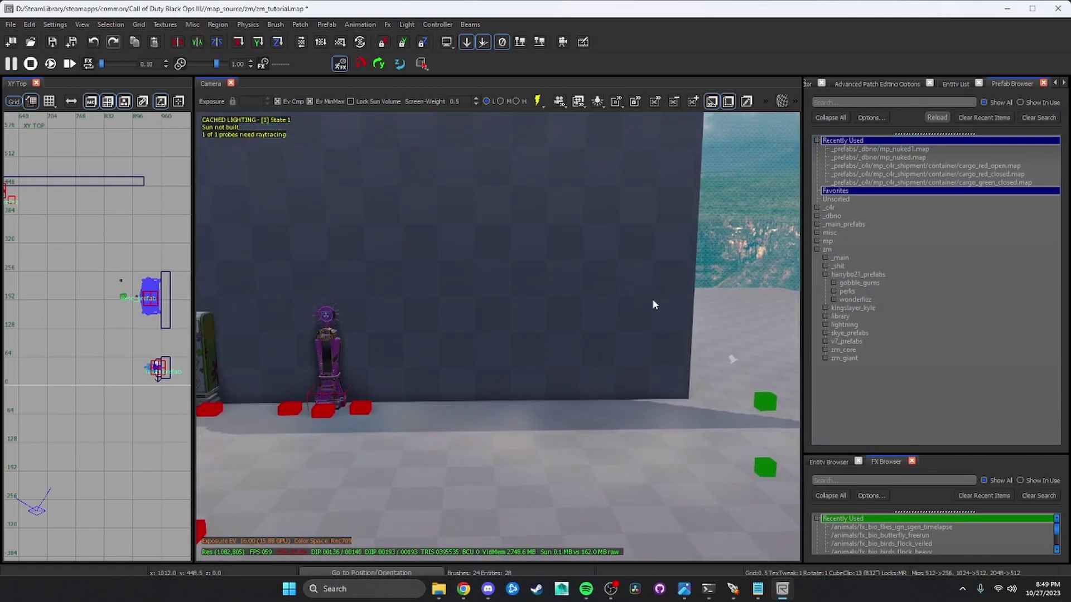
left_click(842, 292)
left_click(833, 291)
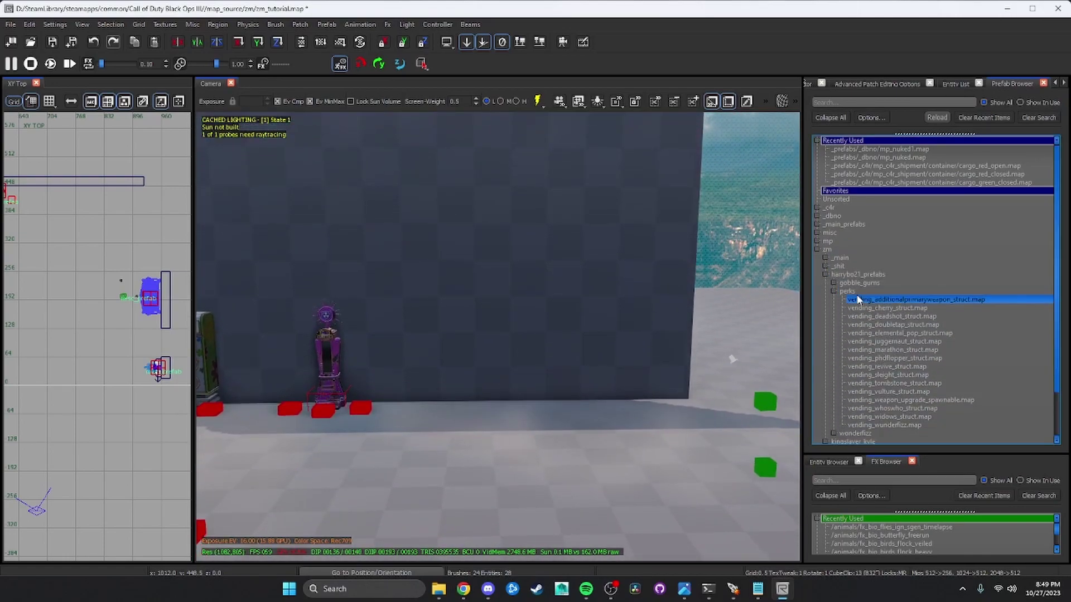
left_click_drag(896, 335, 476, 411)
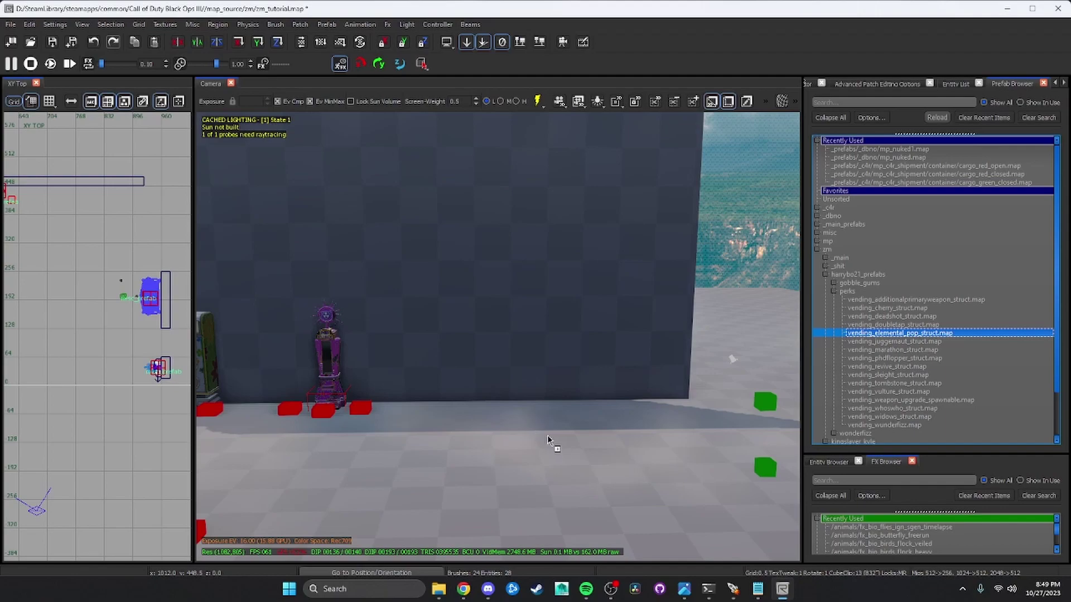
left_click_drag(785, 348, 505, 370)
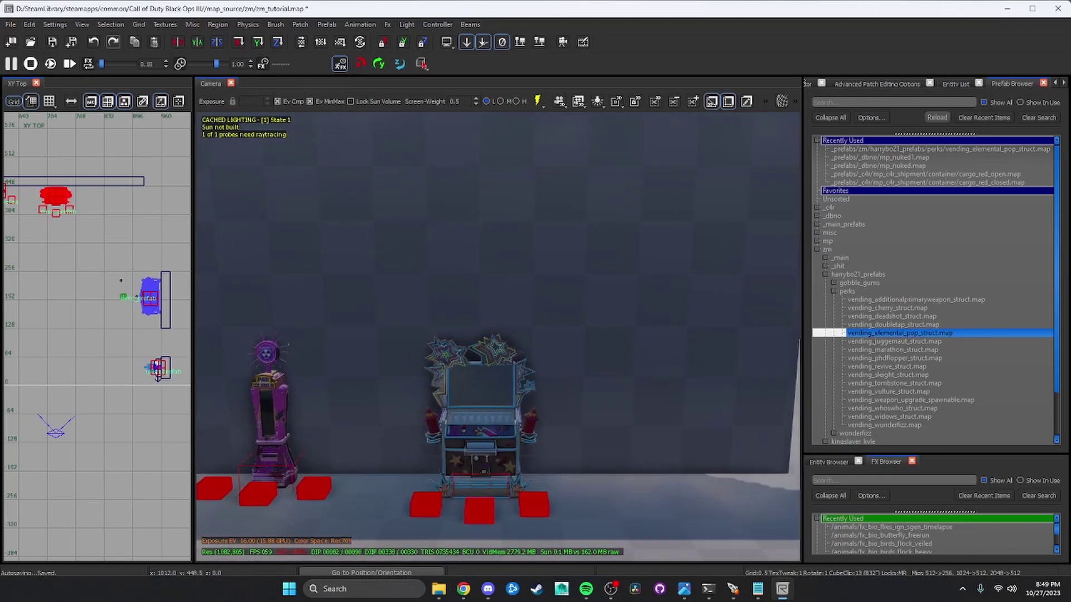
Step: Place vending_wunderfizz.map from the perks prefabs against the wall beside the Elemental Pop machine
right_click_drag(736, 339, 764, 393)
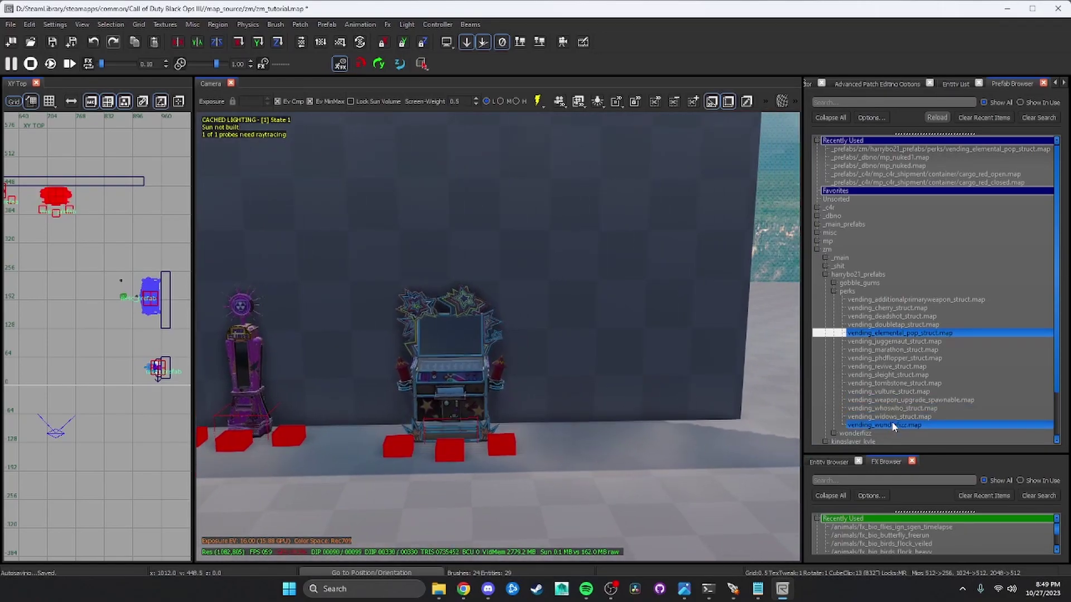
left_click_drag(891, 424, 636, 440)
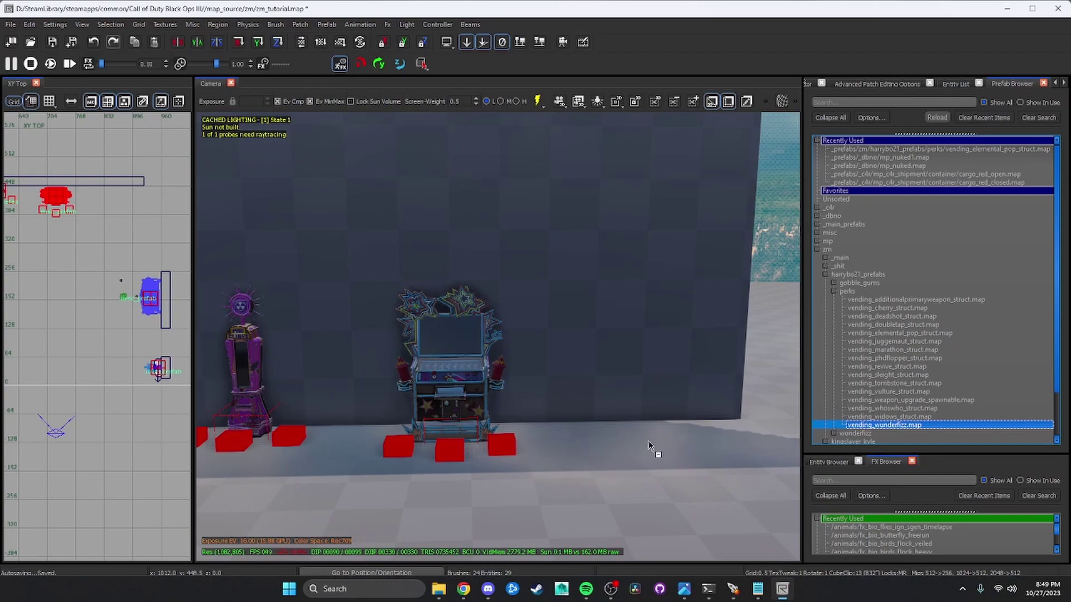
left_click_drag(648, 440, 648, 440)
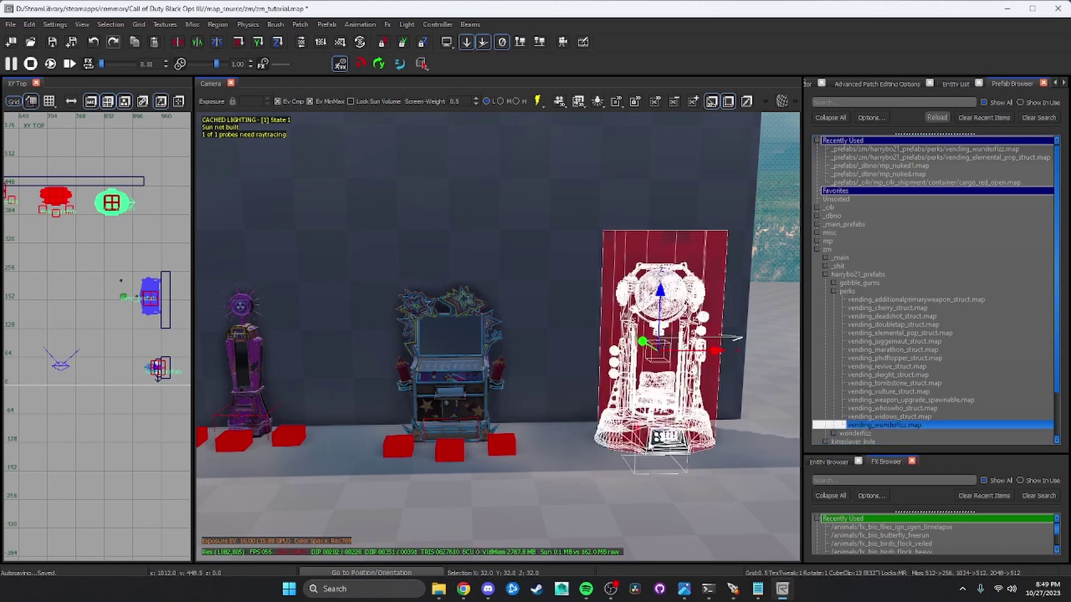
mouse_move(639, 414)
right_mouse_down()
mouse_move(637, 434)
mouse_move(639, 414)
right_mouse_up()
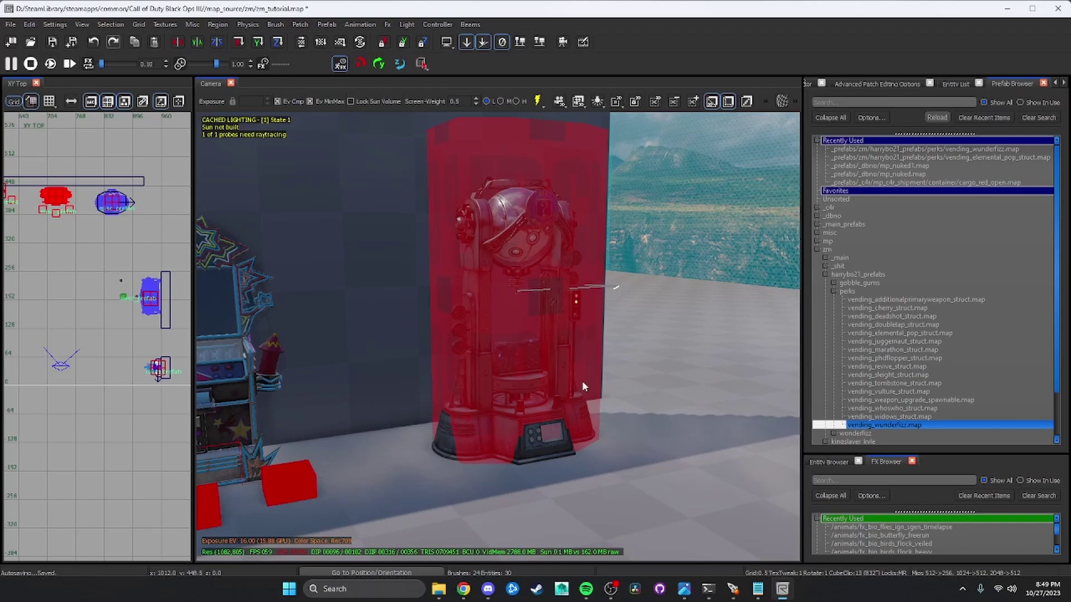
Step: Replace the Pack-a-Punch prefab's model with vending_weapon_upgrade_spawnable.map from harrybo21_prefabs\perks and deselect it
mouse_move(572, 380)
right_mouse_down()
mouse_move(552, 341)
mouse_move(571, 385)
right_mouse_up()
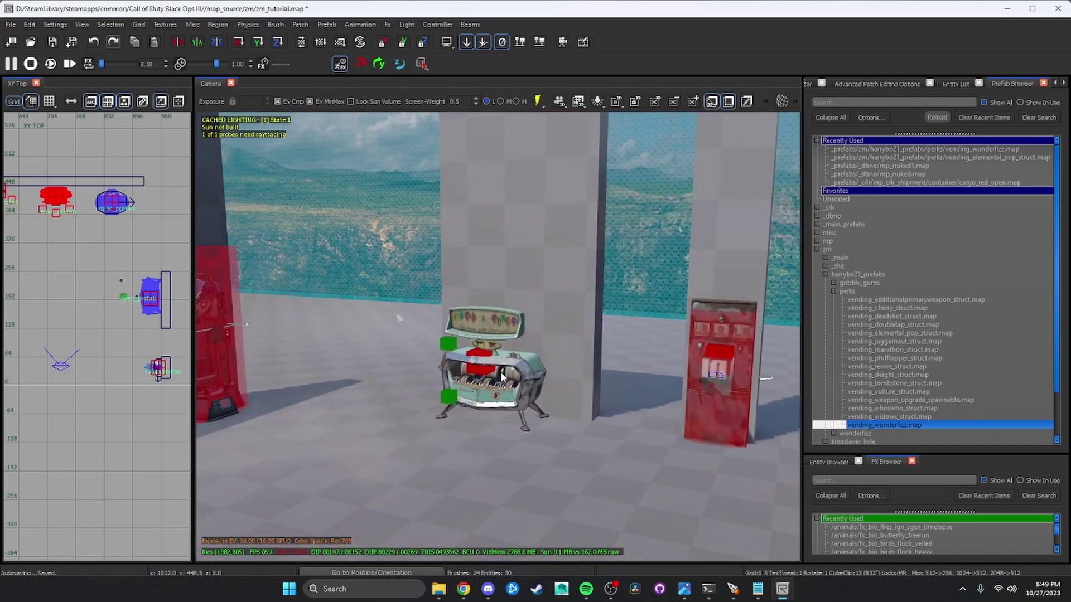
left_click(486, 367)
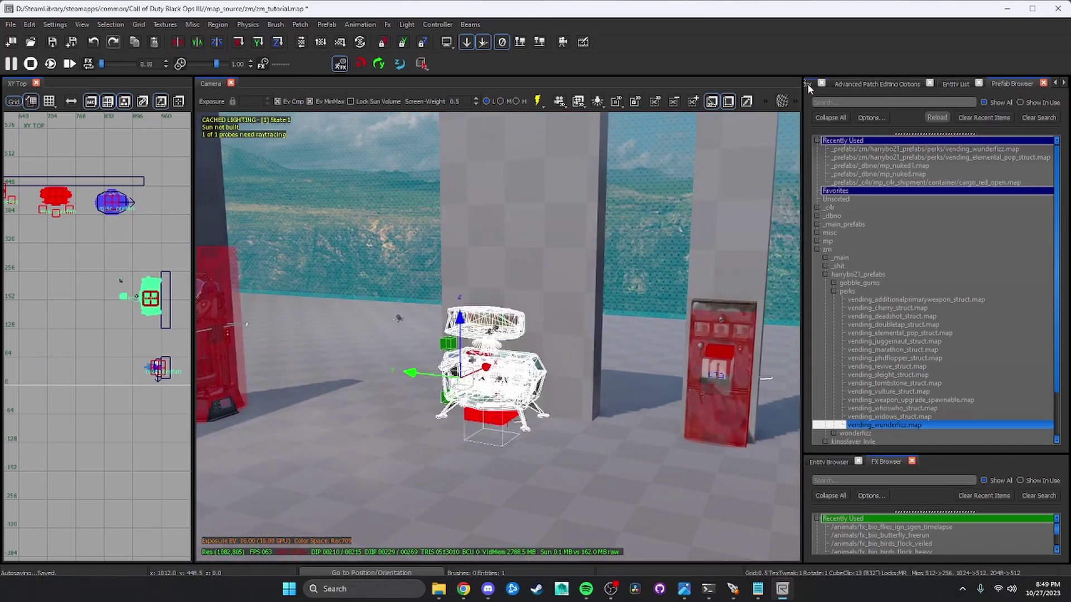
left_click(1043, 83)
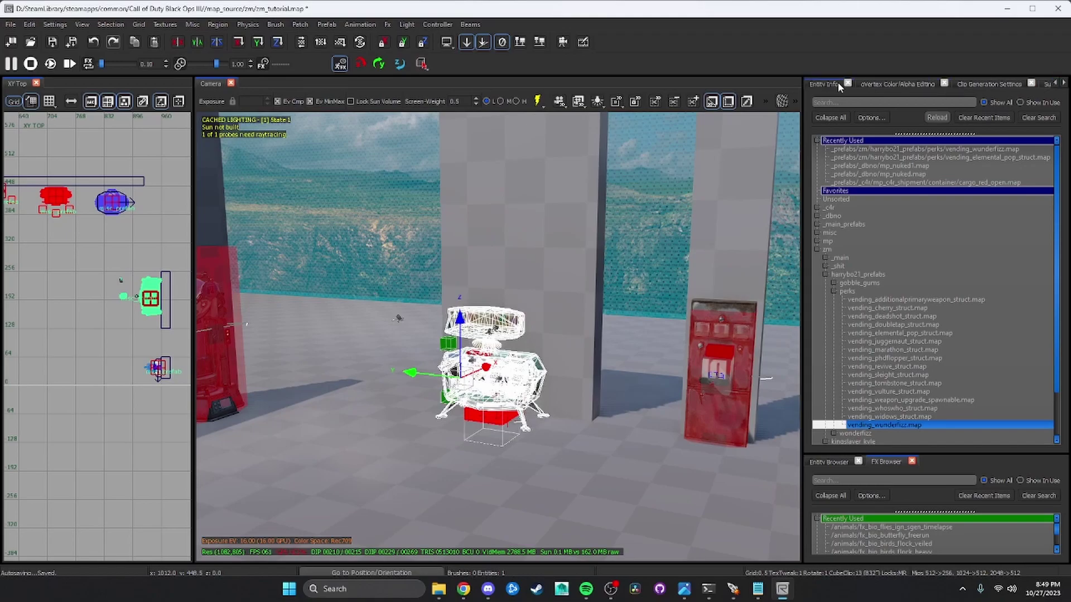
left_click(831, 84)
left_click(1024, 165)
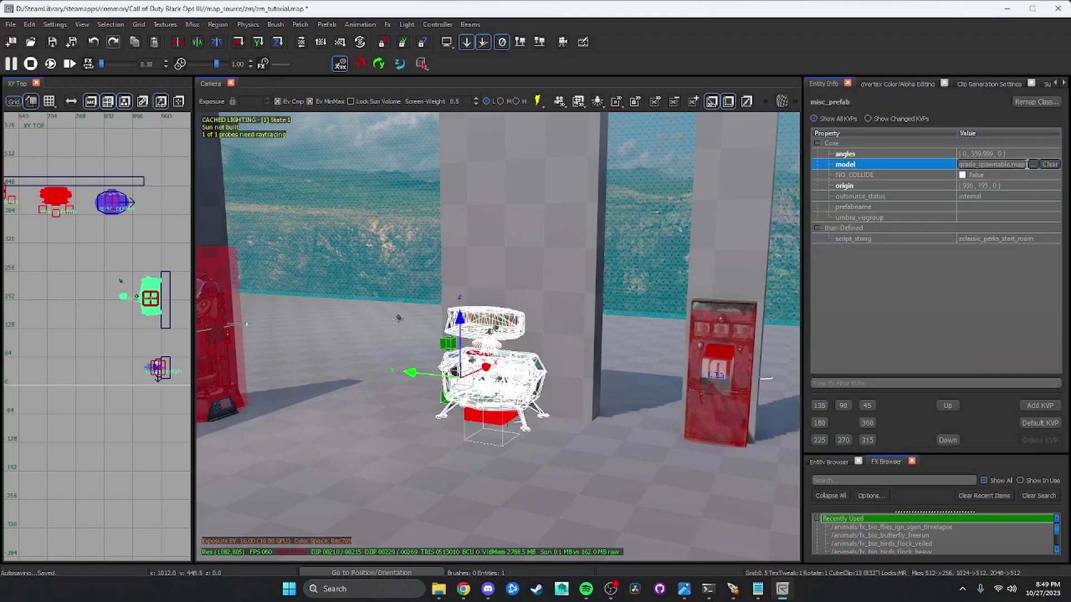
left_click(1031, 165)
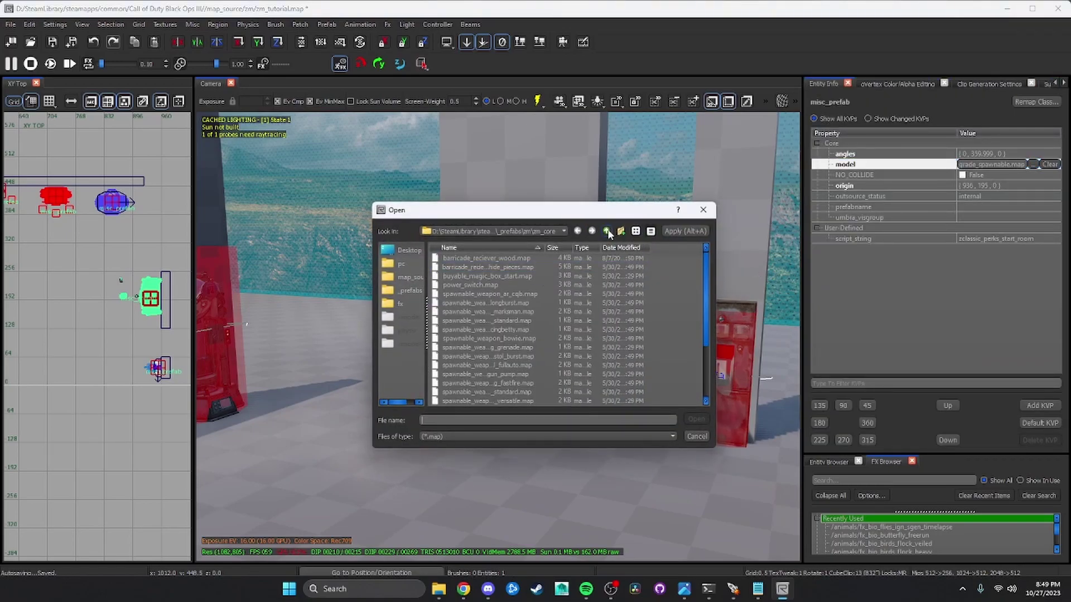
left_click(467, 277)
double_click(467, 277)
double_click(468, 269)
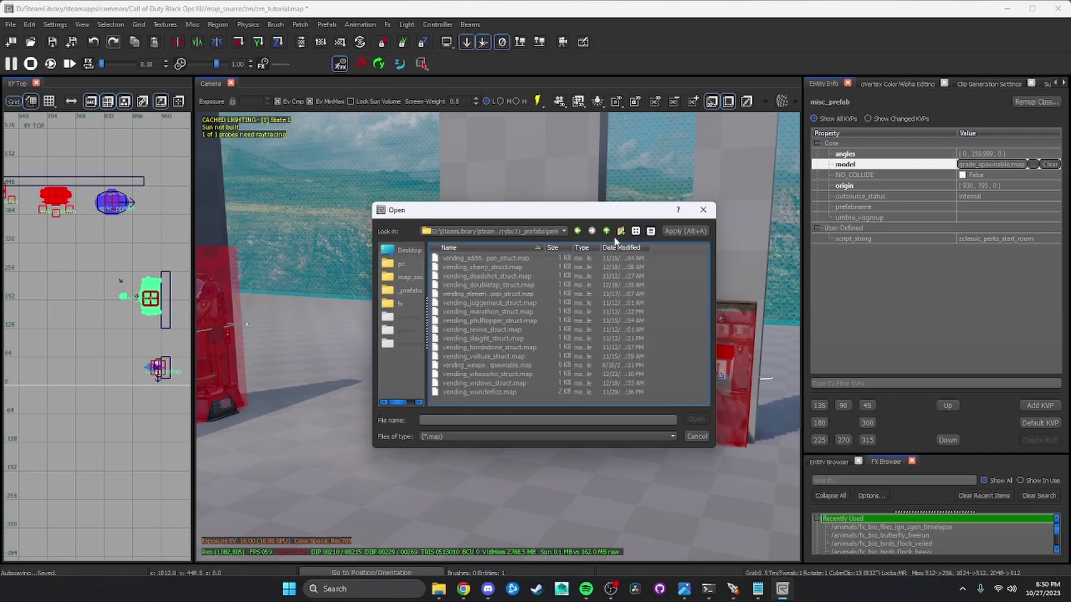
left_click(606, 230)
left_click(485, 277)
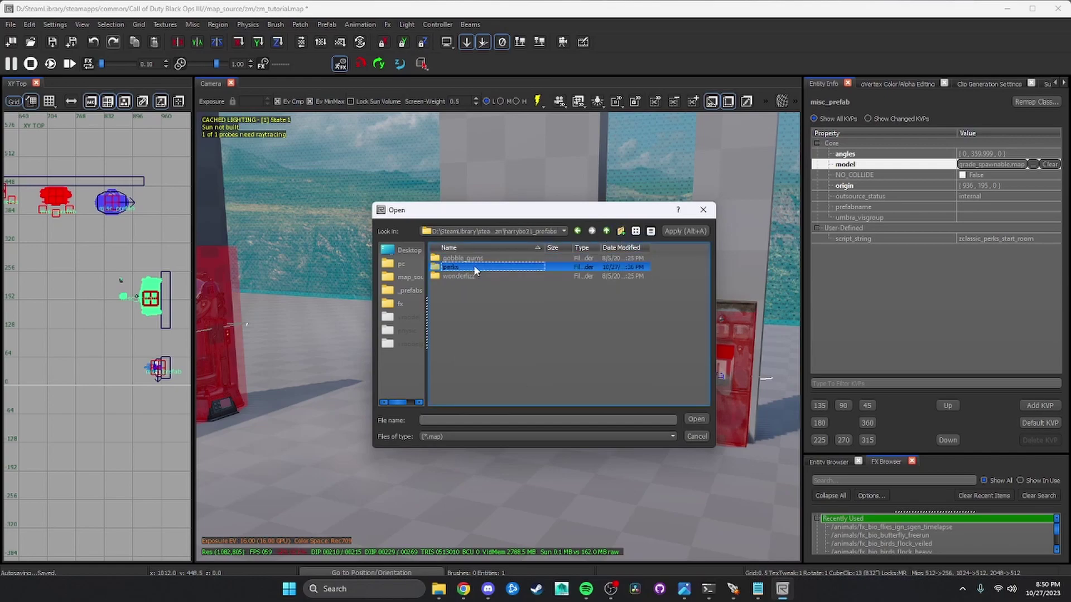
double_click(474, 269)
left_click(527, 297)
left_click(512, 366)
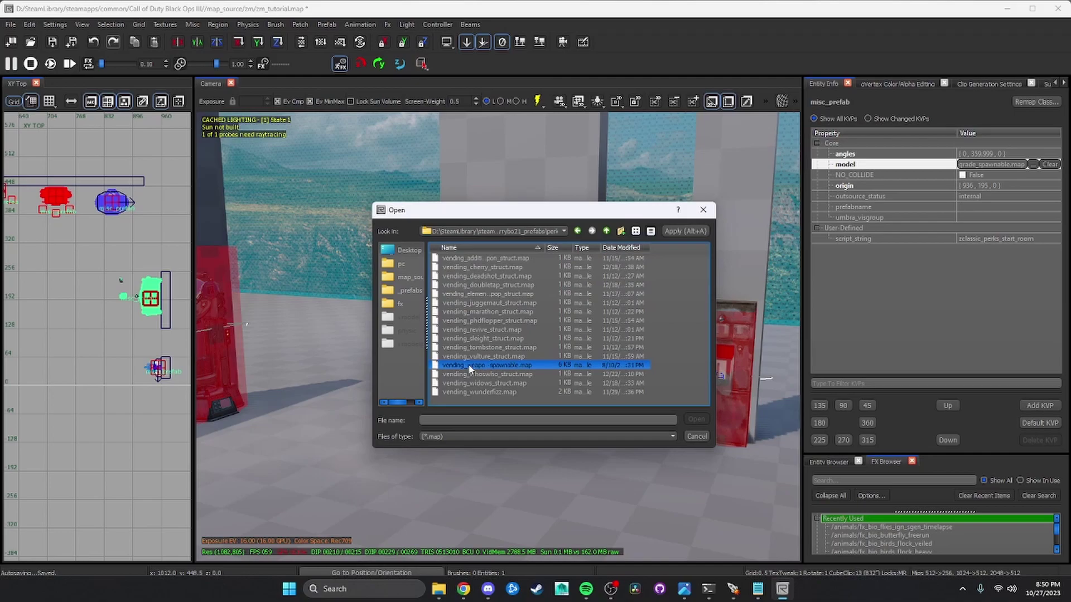
left_click(533, 269)
left_click_drag(545, 247, 600, 247)
left_click(524, 366)
double_click(524, 366)
right_click_drag(533, 357, 510, 382)
key("Escape")
Step: Save the zm_tutorial map and build it with the Black Ops III Mod Tools Launcher
right_click_drag(496, 243, 452, 250)
key("ctrl+s")
right_click_drag(552, 252, 703, 268)
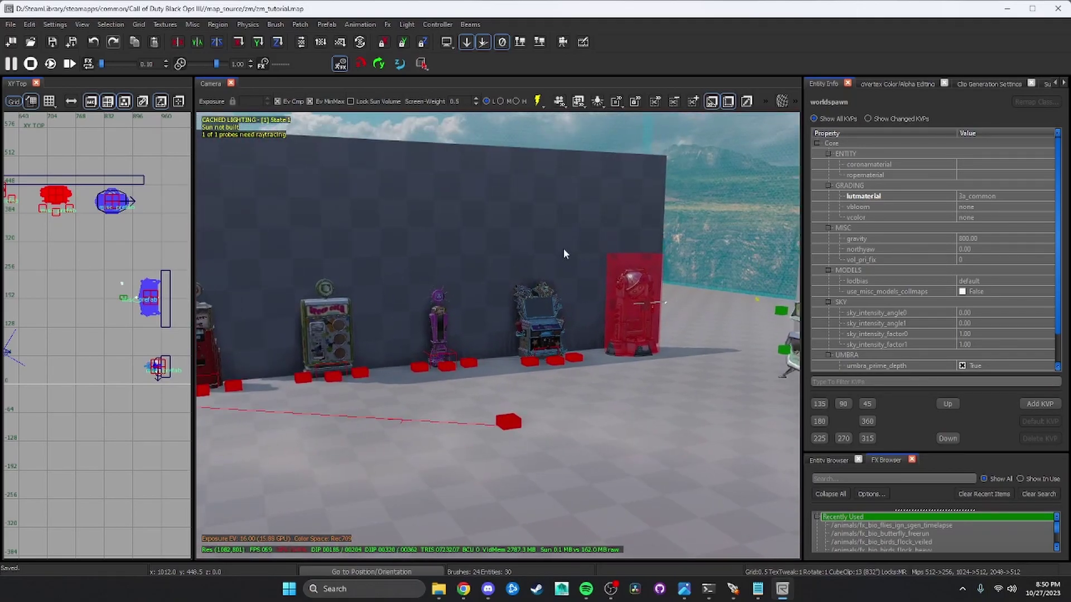
left_click(1054, 12)
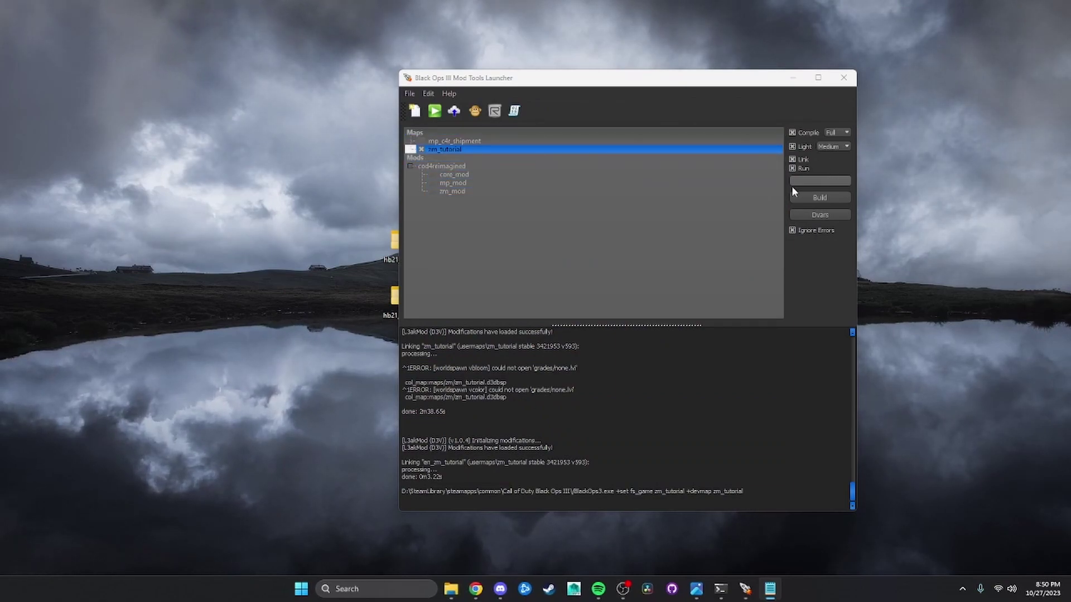
left_click(817, 199)
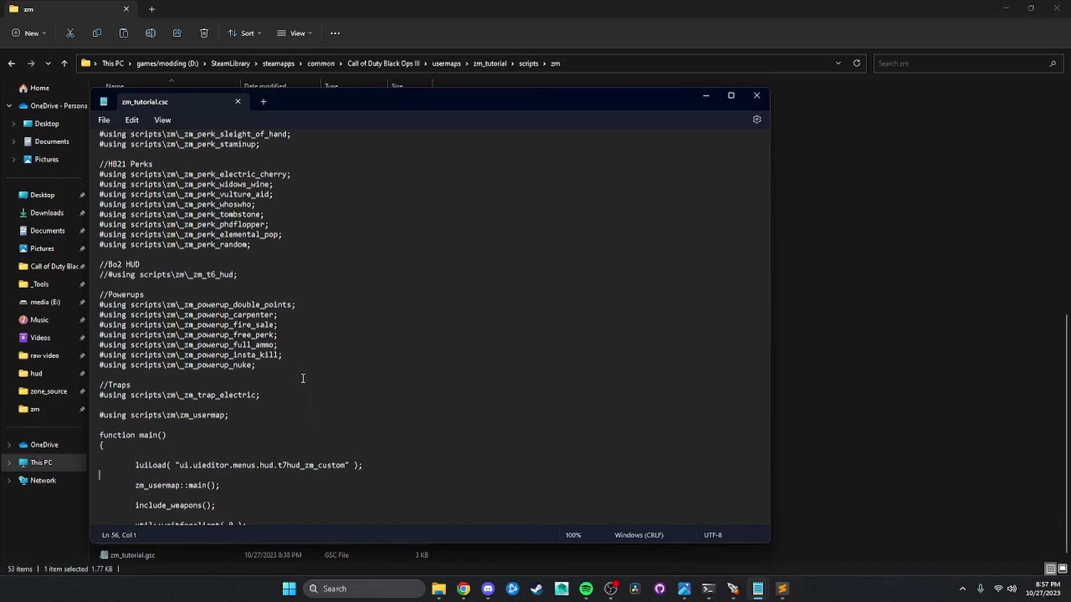
Step: Review the Bo2 HUD _zm_t6_hud line and the luiLoad line in zm_tutorial.csc, and close the file
double_click(211, 274)
left_click(228, 274)
left_click_drag(251, 273, 101, 272)
triple_click(102, 275)
left_click(150, 262)
scroll(179, 400, "down", 1)
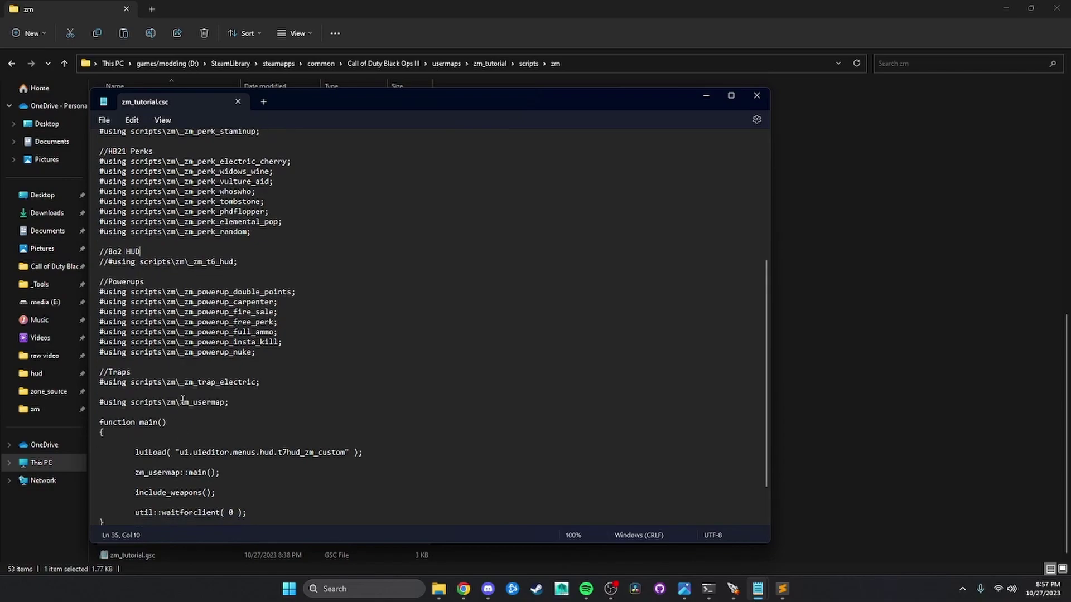
triple_click(154, 435)
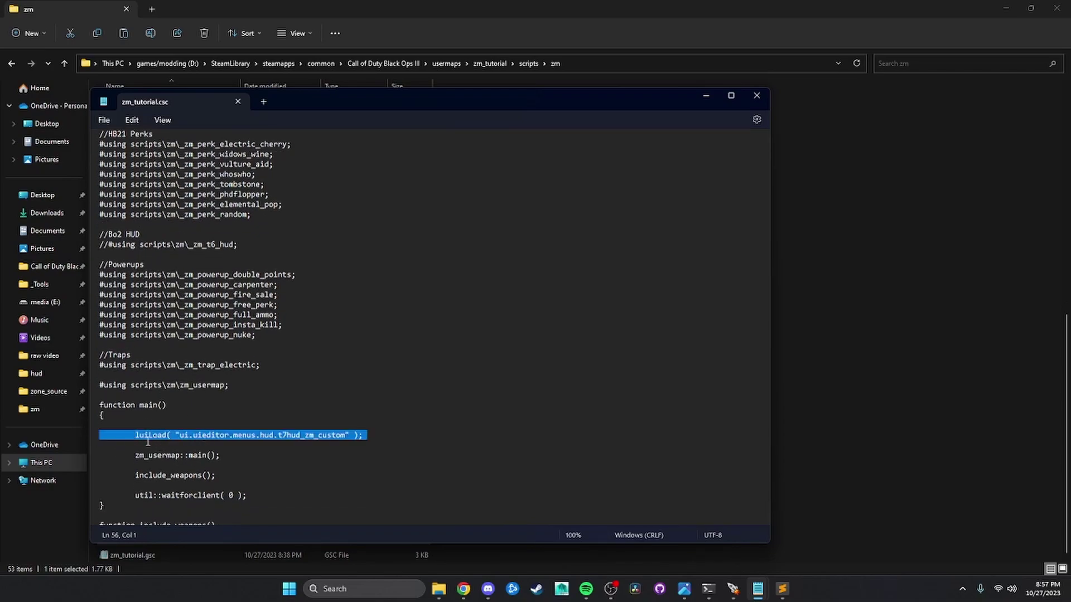
left_click(151, 435)
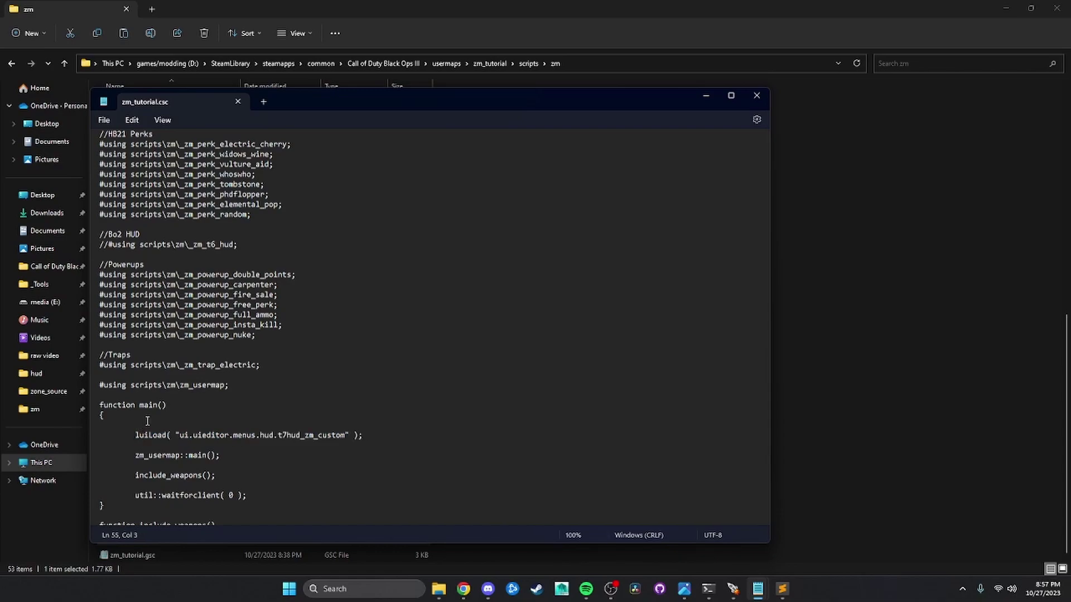
triple_click(123, 247)
left_click(238, 101)
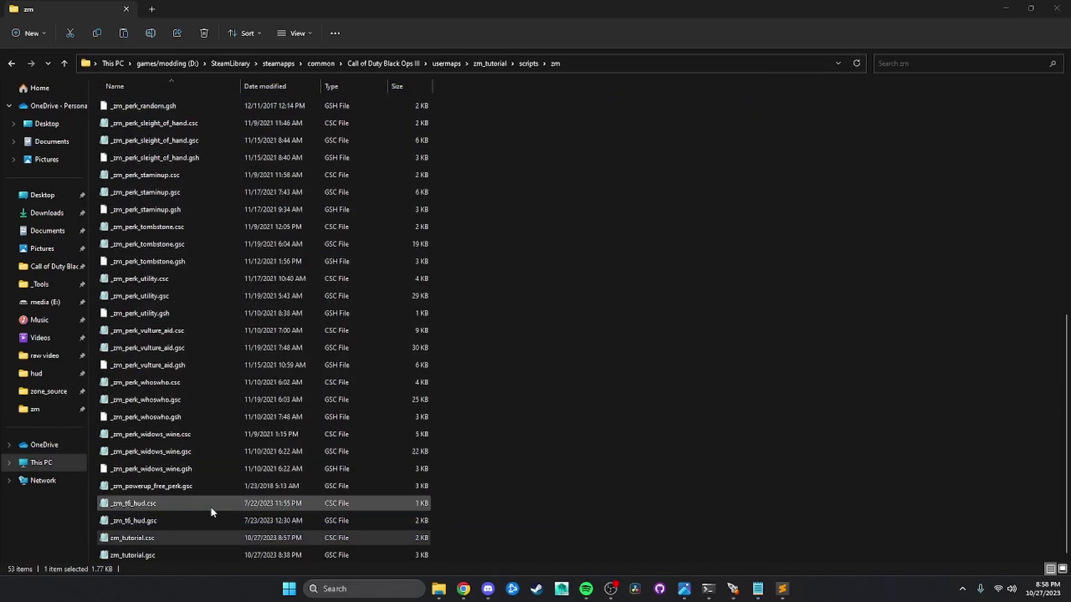
Step: Open zm_tutorial.gsc, check its Bo2 HUD #using line, and close the file
double_click(180, 555)
scroll(286, 404, "down", 10)
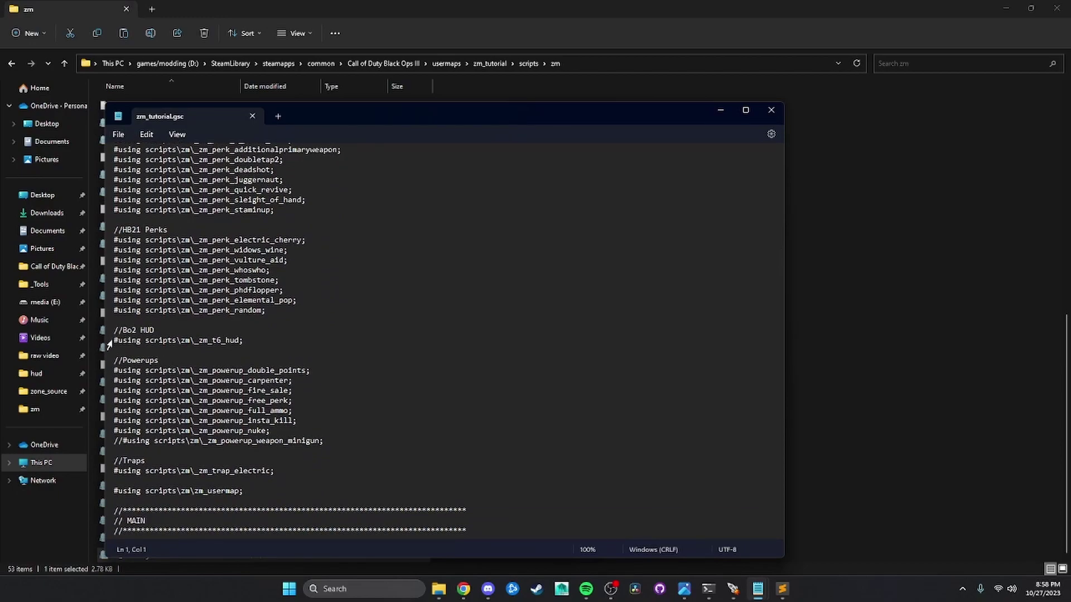
left_click(251, 119)
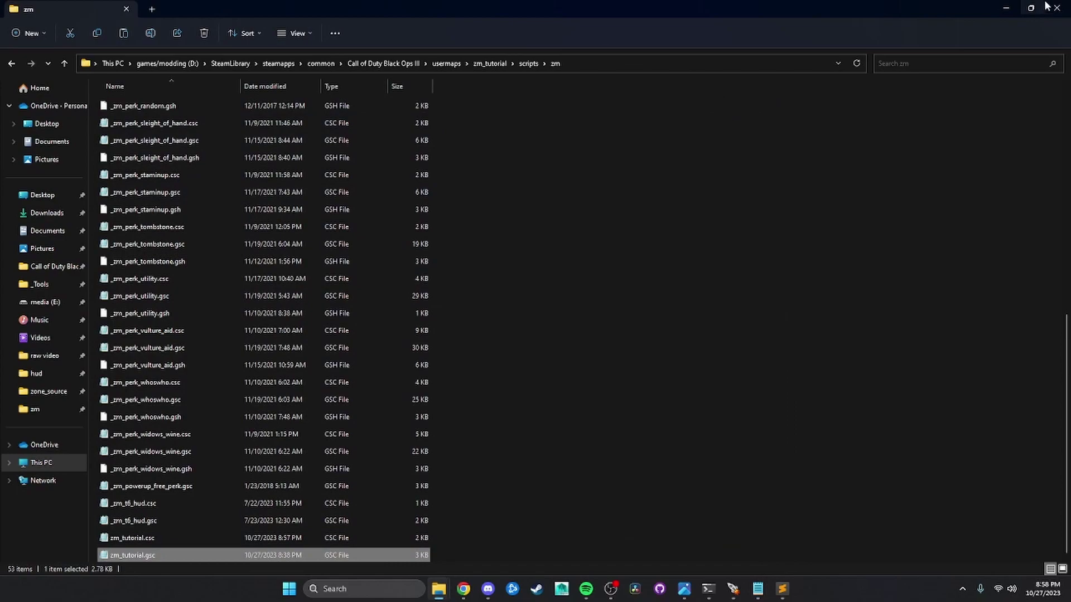
Step: Switch to the Mod Tools Launcher and open zm_tutorial's zone file for editing
left_click(1007, 9)
right_click(477, 150)
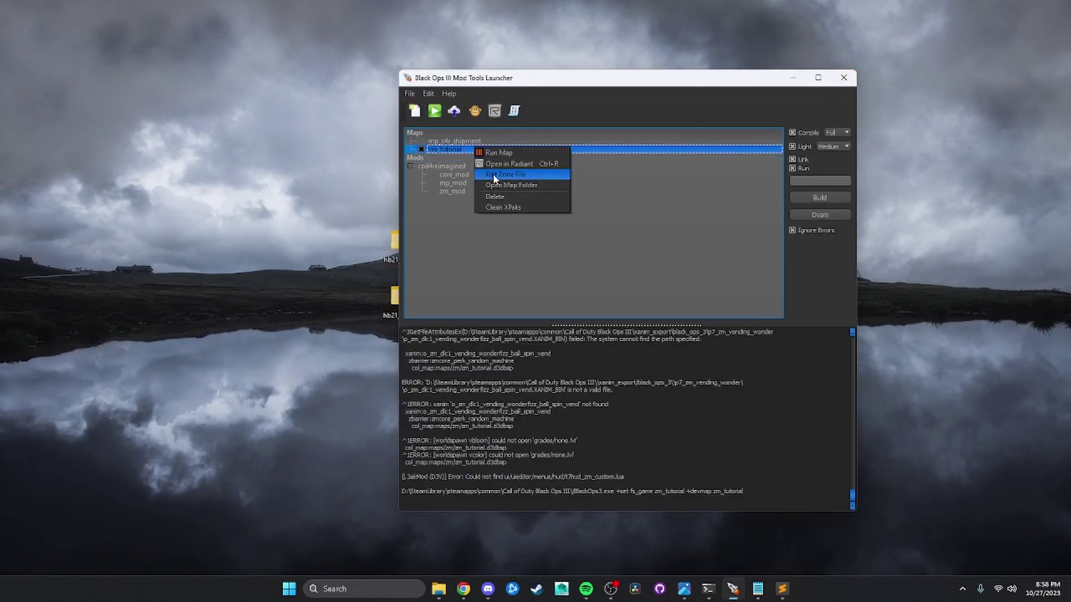
left_click(490, 168)
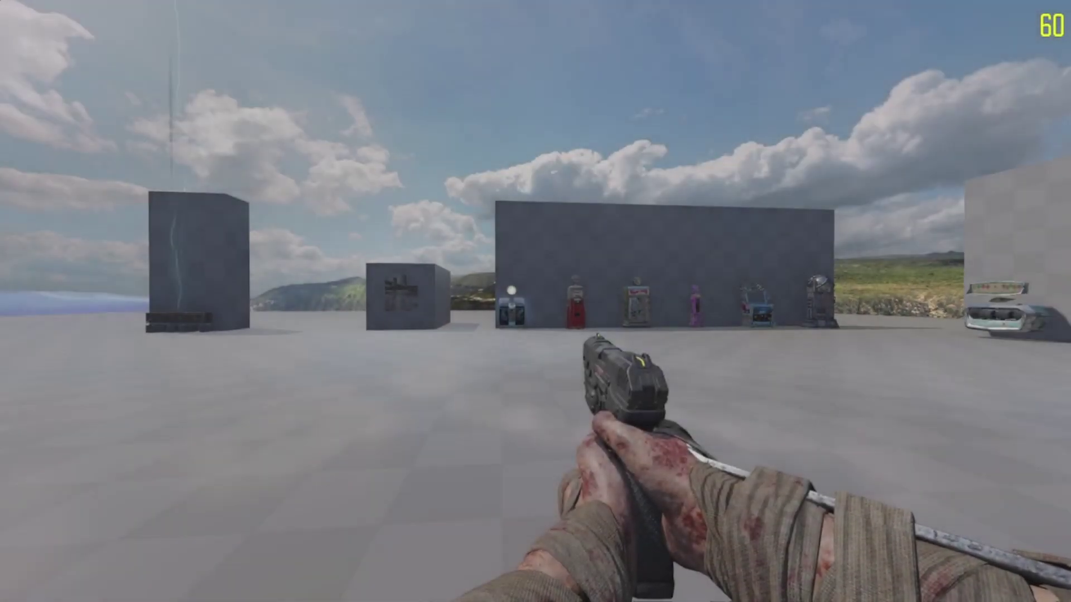
Step: Walk across the test map to the power switch and turn on the power for the perk machines
key("w")
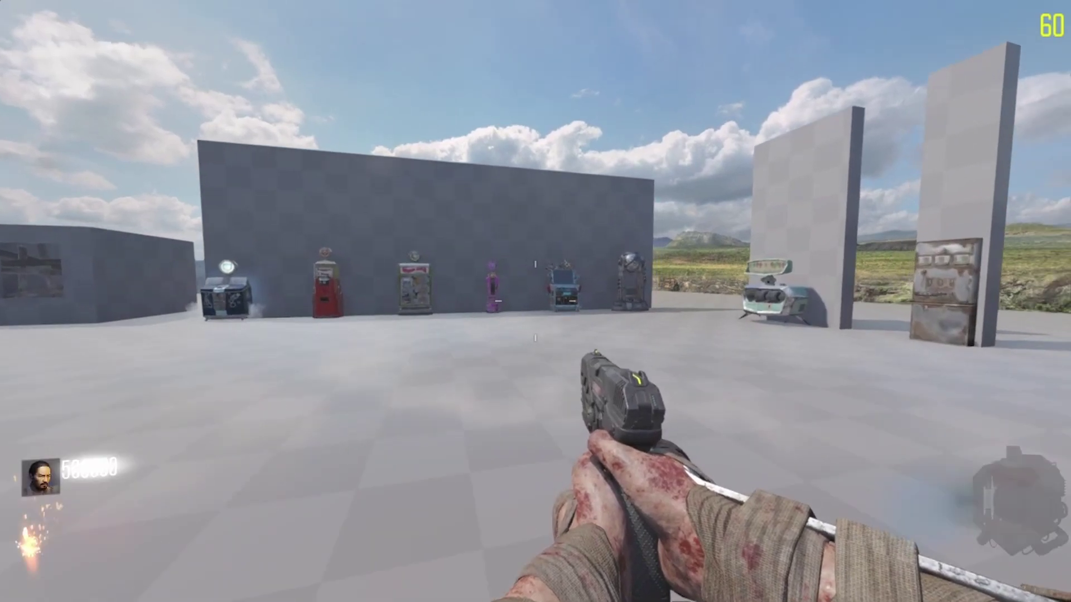
key("w")
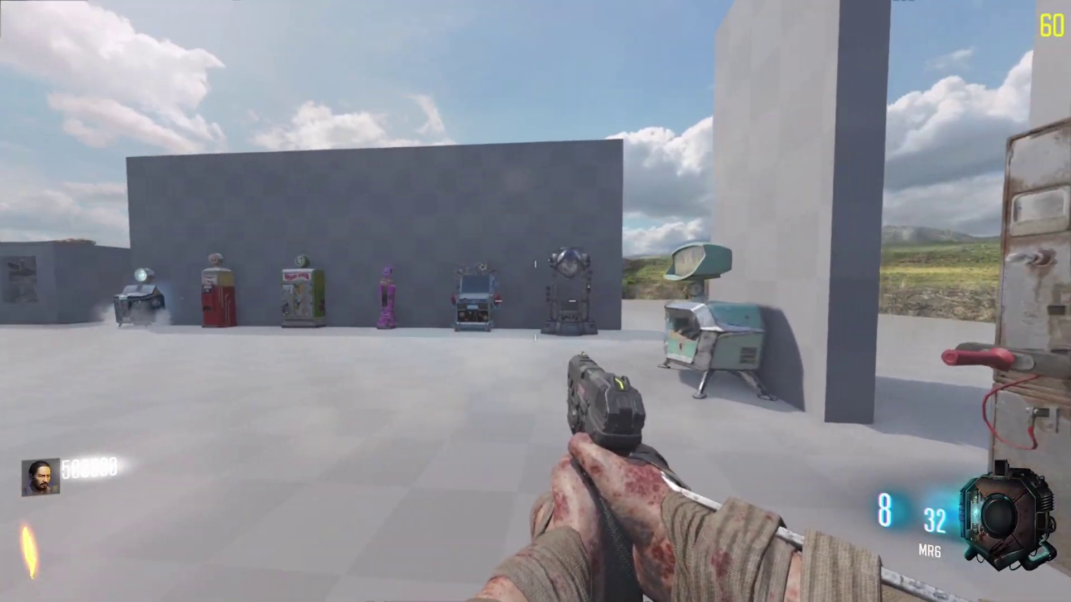
key("f")
key("w")
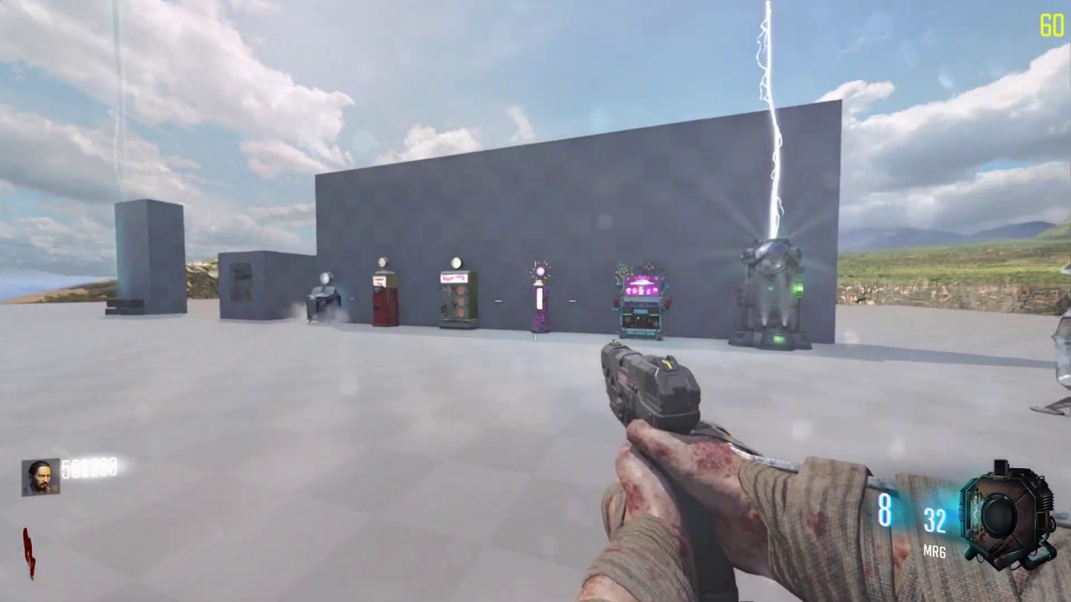
Step: Walk to the Quick Revive machine and buy the Revive perk for 500 points
right_click(536, 301)
key("w")
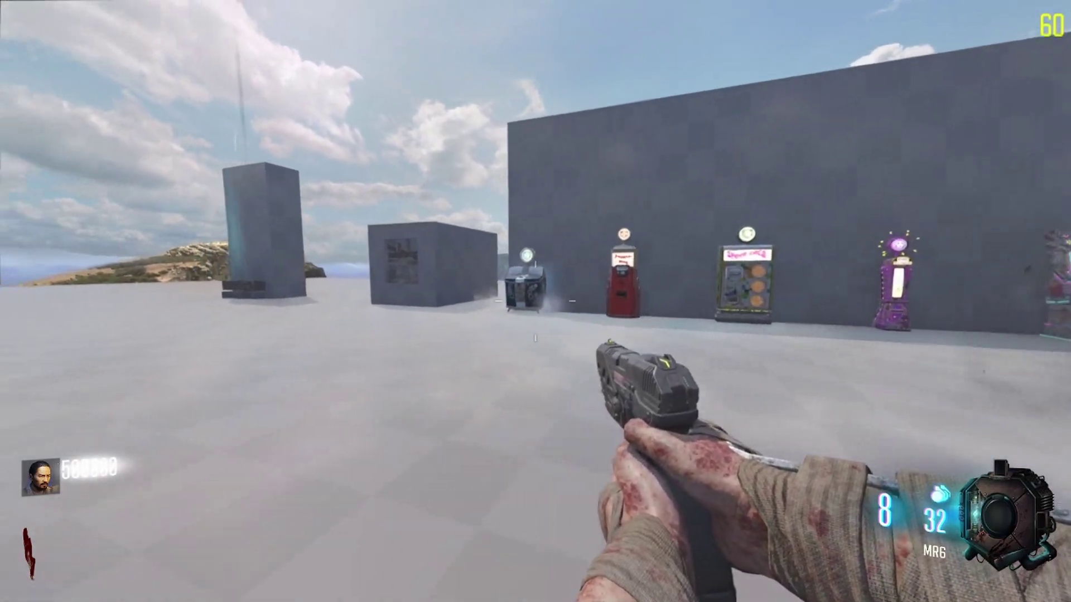
key("w")
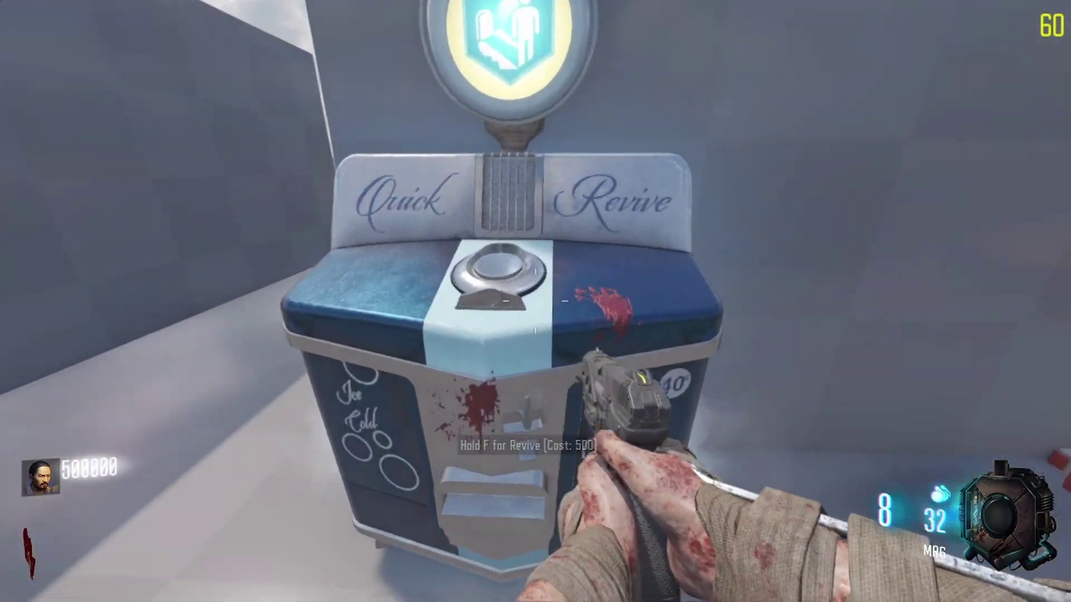
key("f")
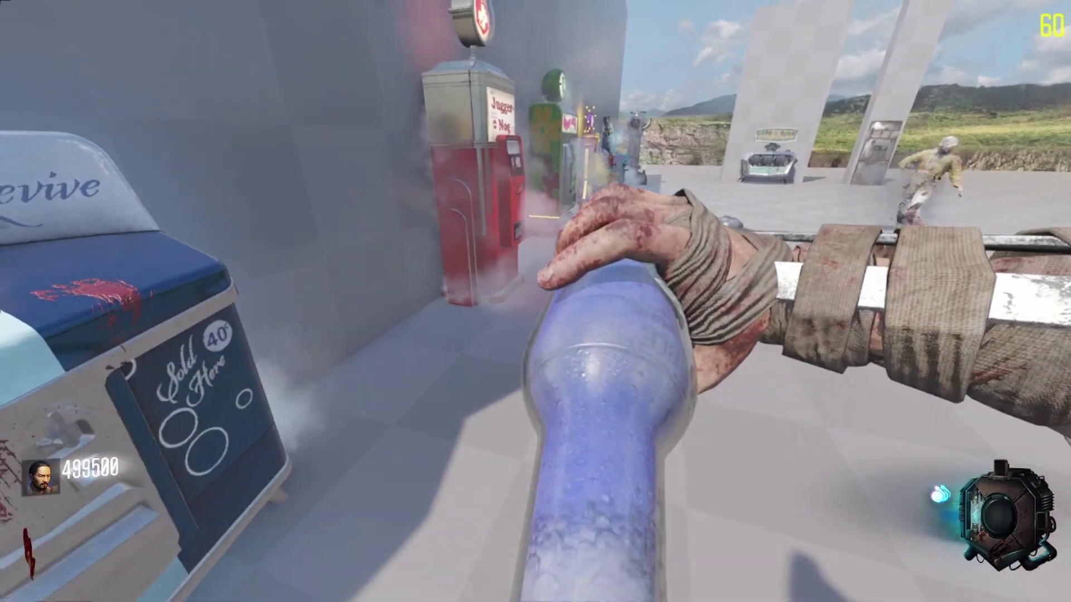
key("d")
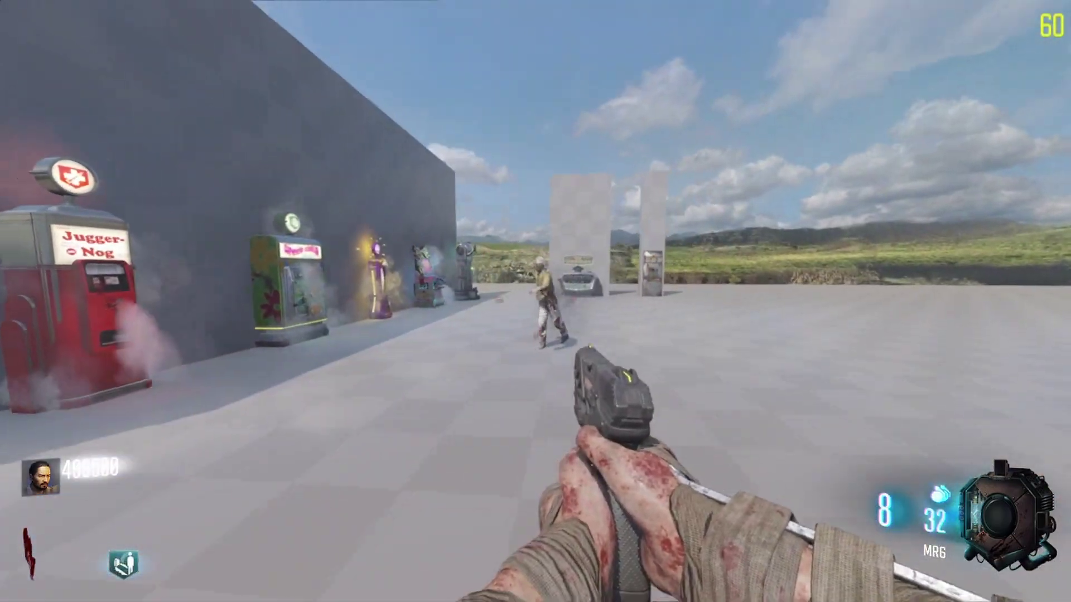
Step: Shoot the approaching zombie near the perk machines with the MR6, and reload the pistol
right_click(535, 301)
left_click(536, 301)
left_click(536, 301)
left_click(536, 301)
key("v")
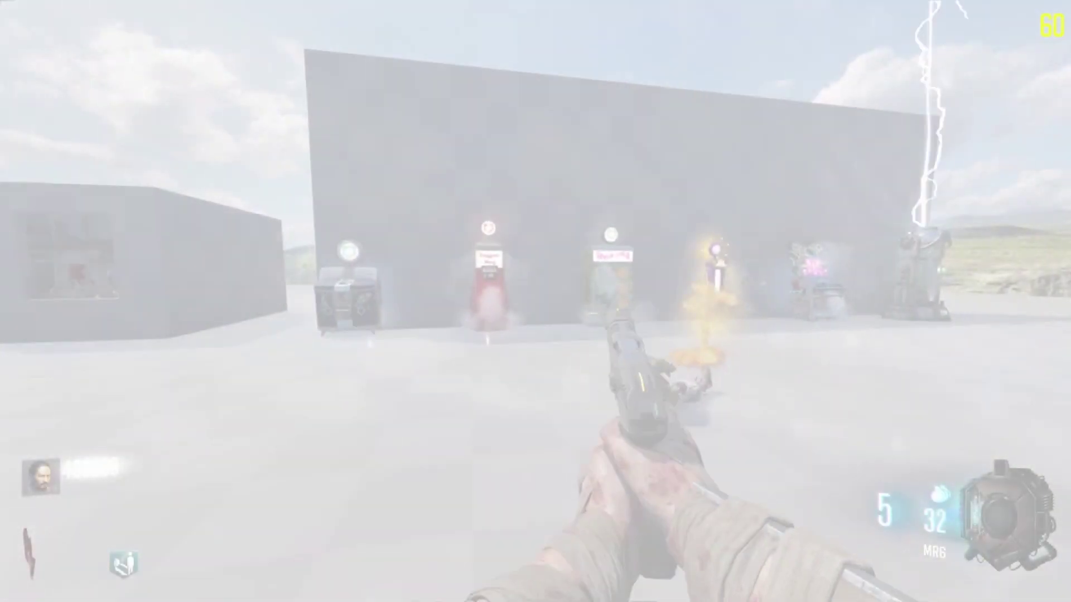
key("r")
Step: Buy the perk from the purple machine beside Speed Cola, and test it by throwing a grenade at close range
key("w")
key("w")
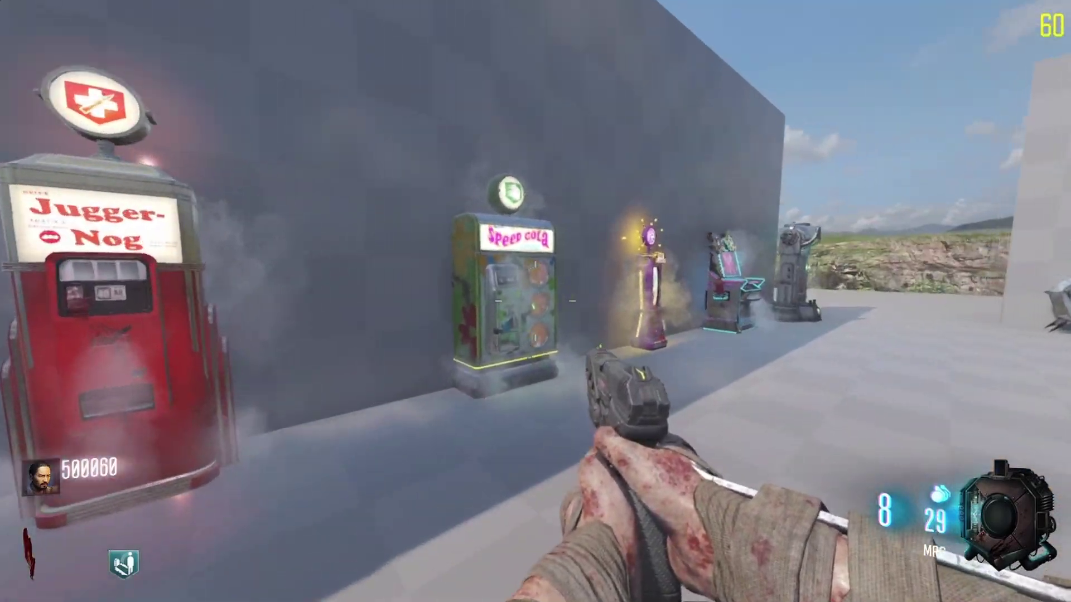
key("f")
key("s")
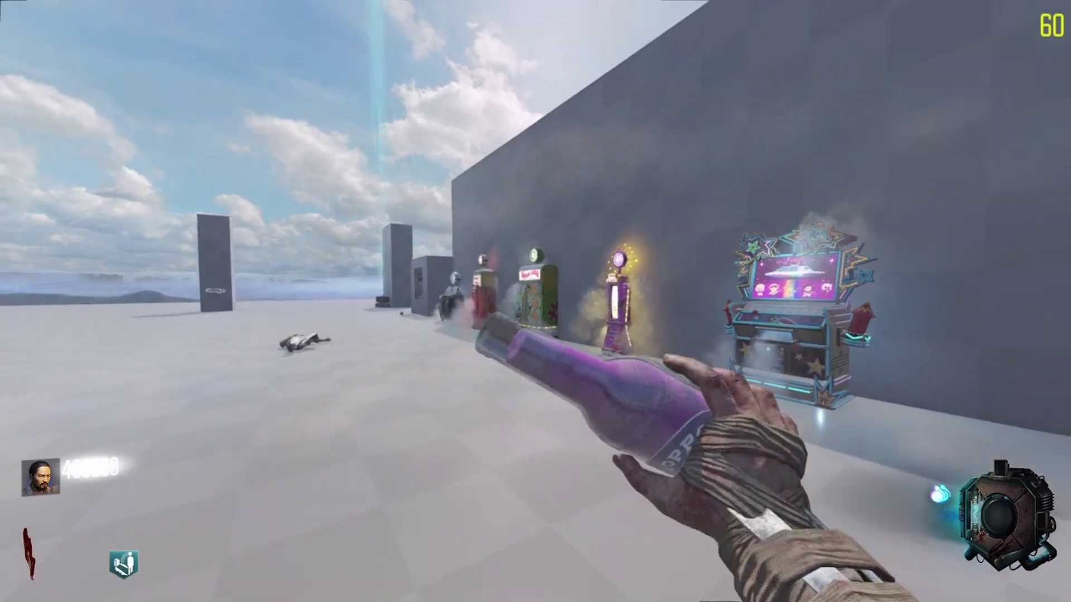
key("w")
key("g")
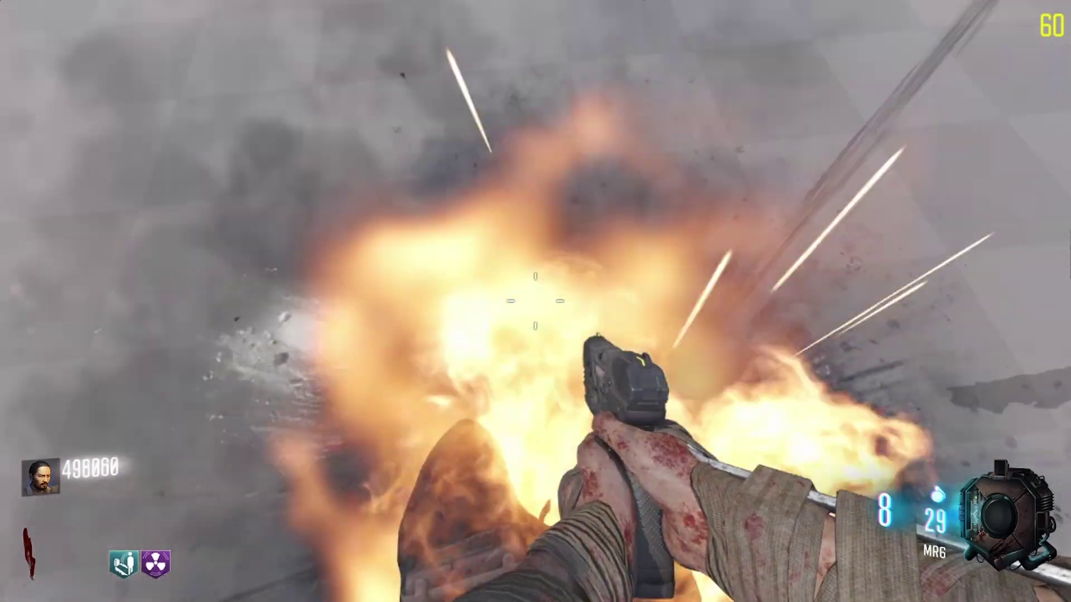
Step: Use the random perk machine at the end of the wall for 1500 points and take the perk bottle it offers
key("w")
key("d")
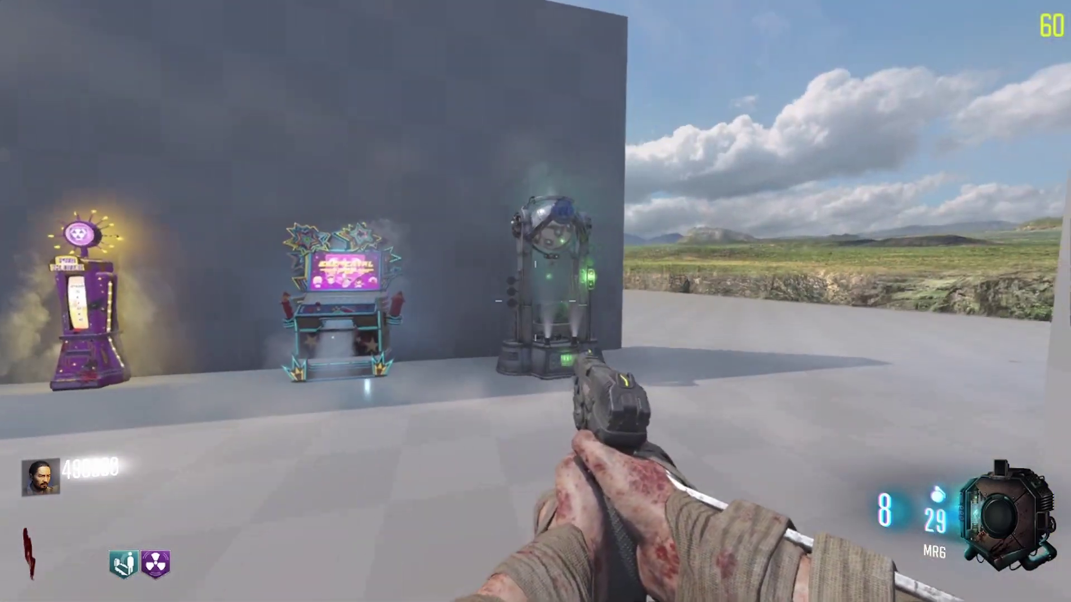
key("w")
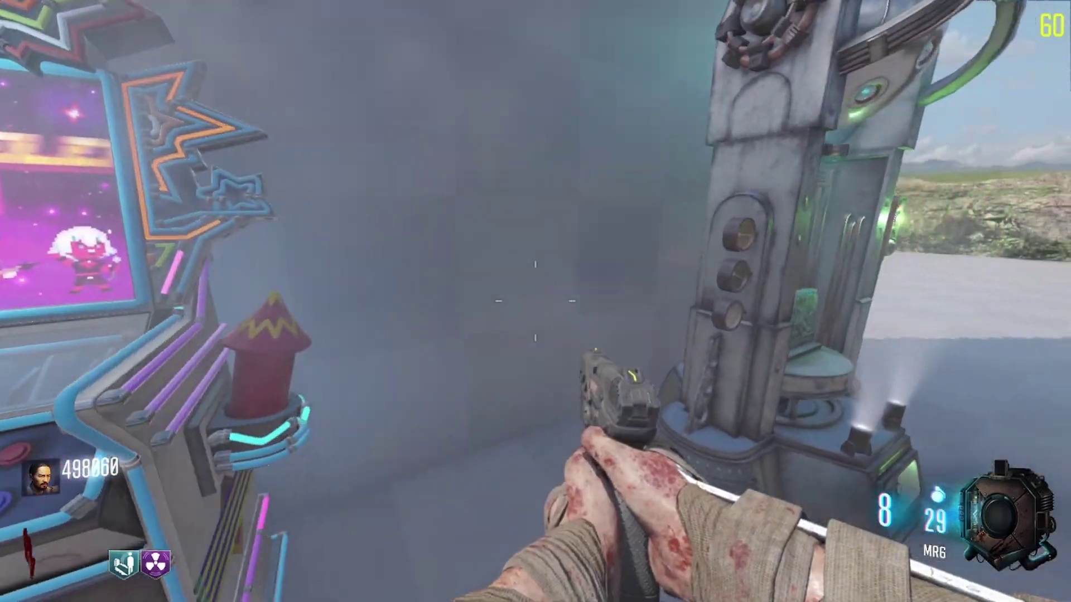
key("f")
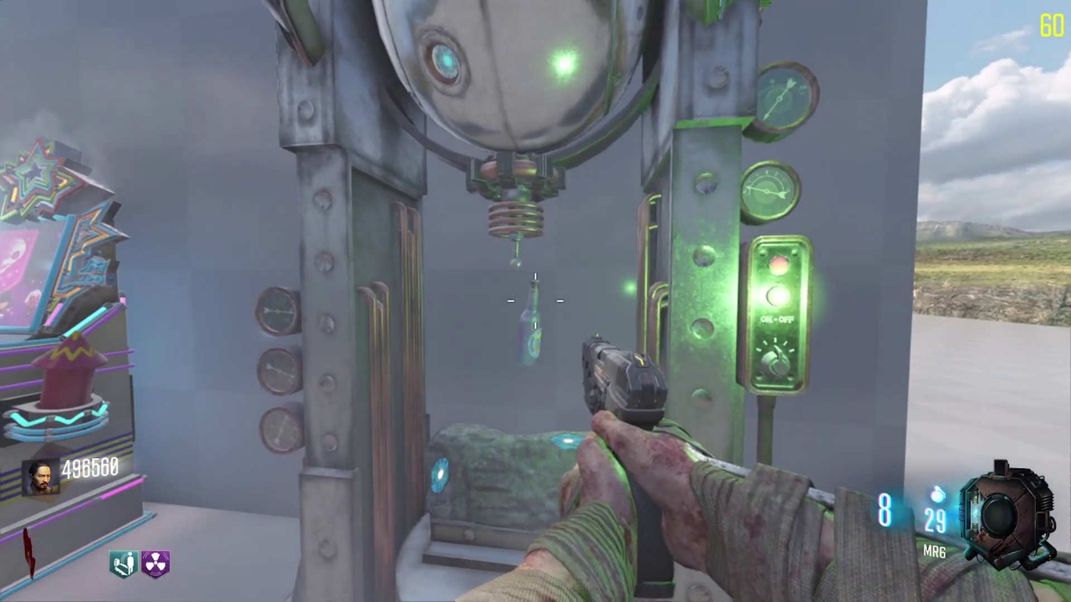
right_click(535, 301)
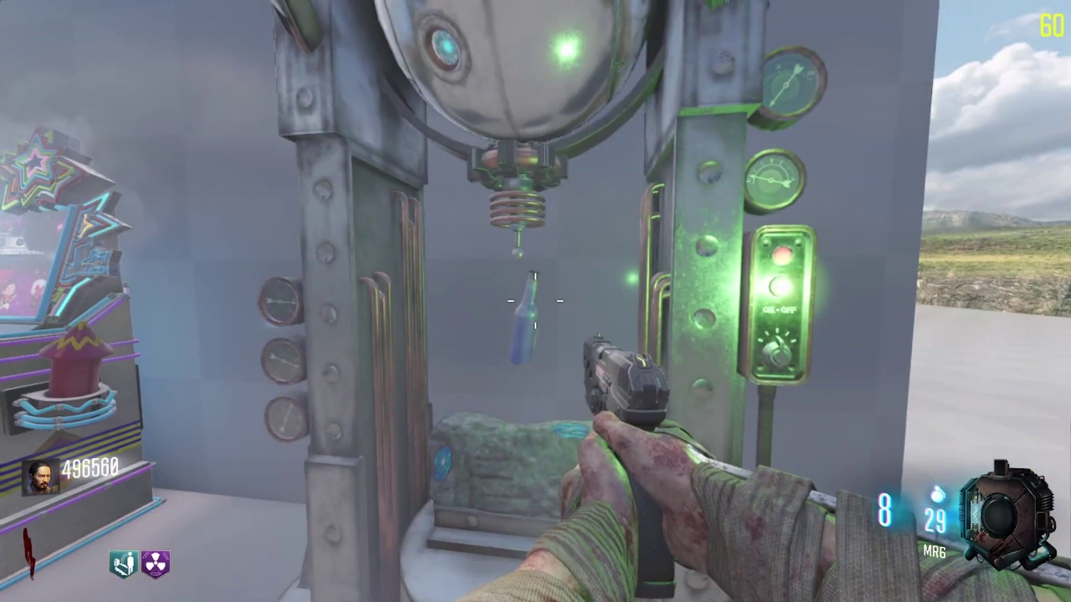
right_click(535, 301)
key("f")
key("s")
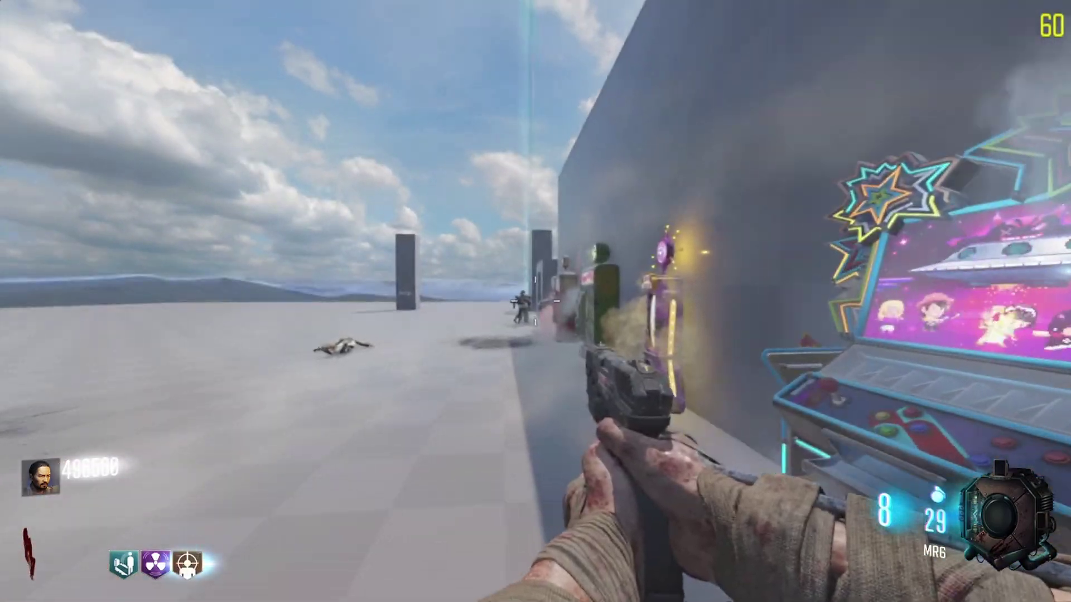
Step: Shoot the zombies coming along the row of perk machines with the MR6, and reload
left_click(535, 301)
left_click(536, 301)
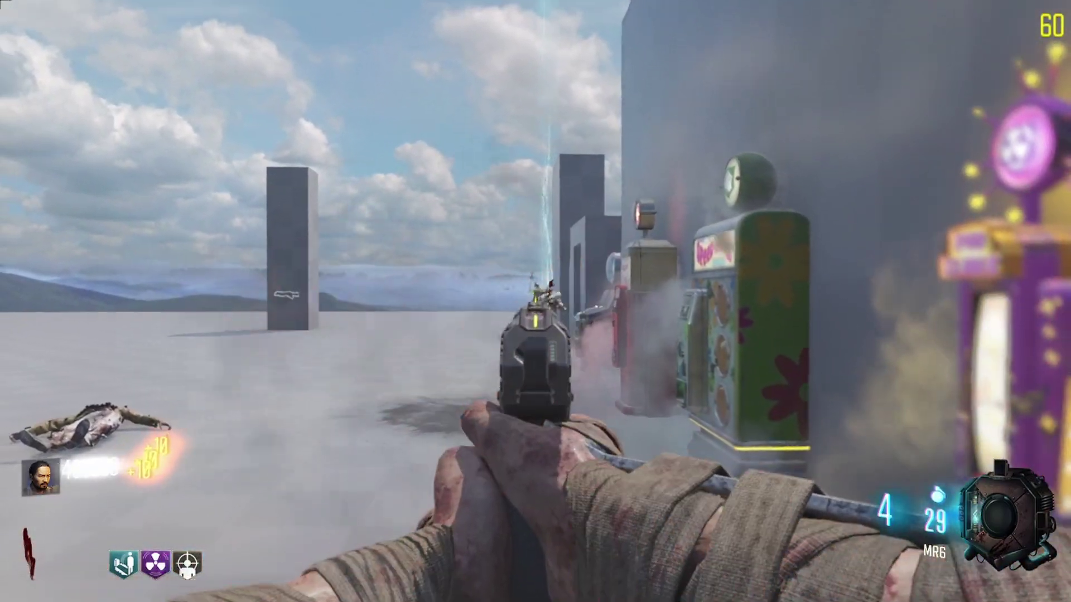
left_click(535, 301)
left_click(535, 301)
key("f")
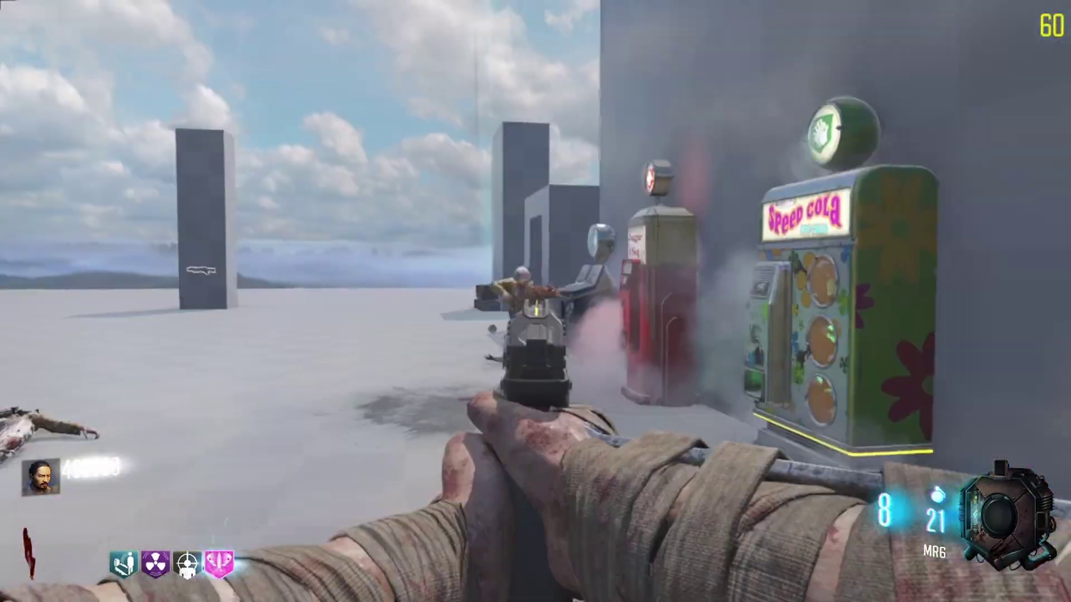
left_click(536, 301)
left_click(535, 301)
left_click(535, 301)
left_click(536, 302)
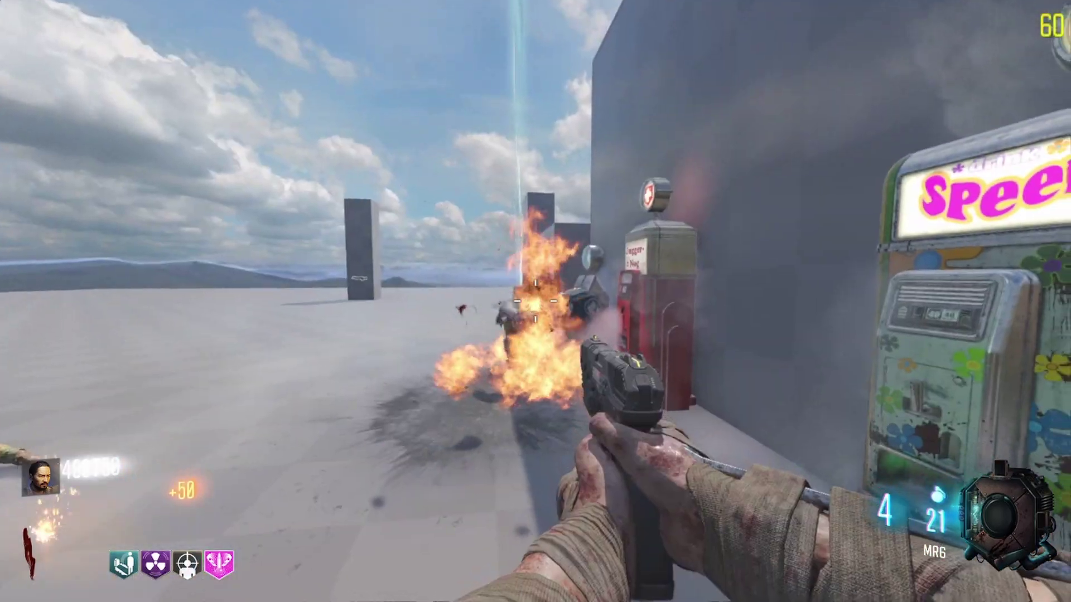
key("r")
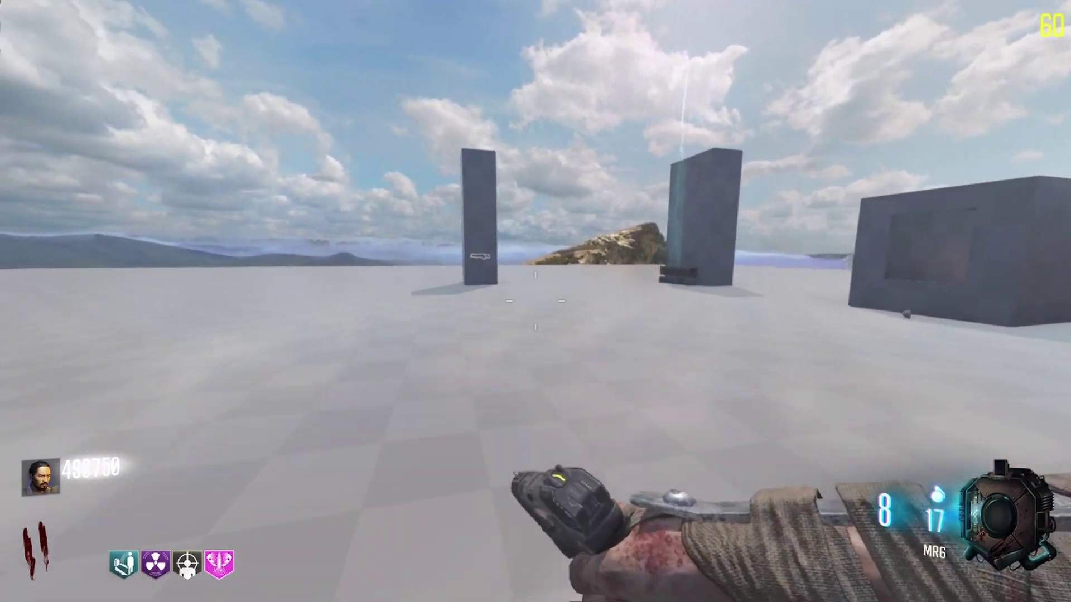
Step: Walk to the mystery box, open it and try to take a weapon from it
key("c")
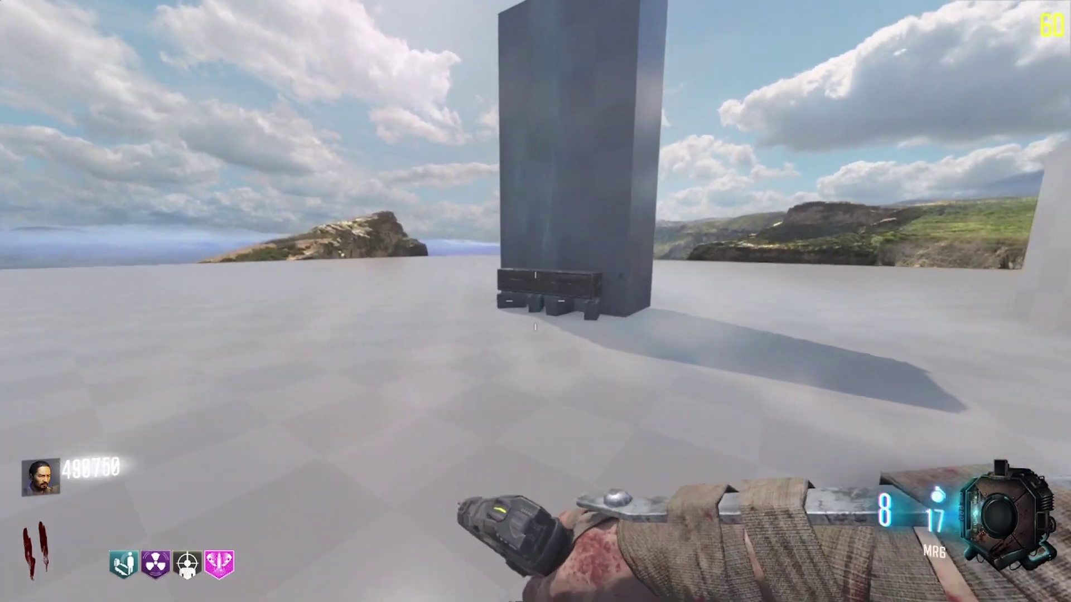
key("w")
key("f")
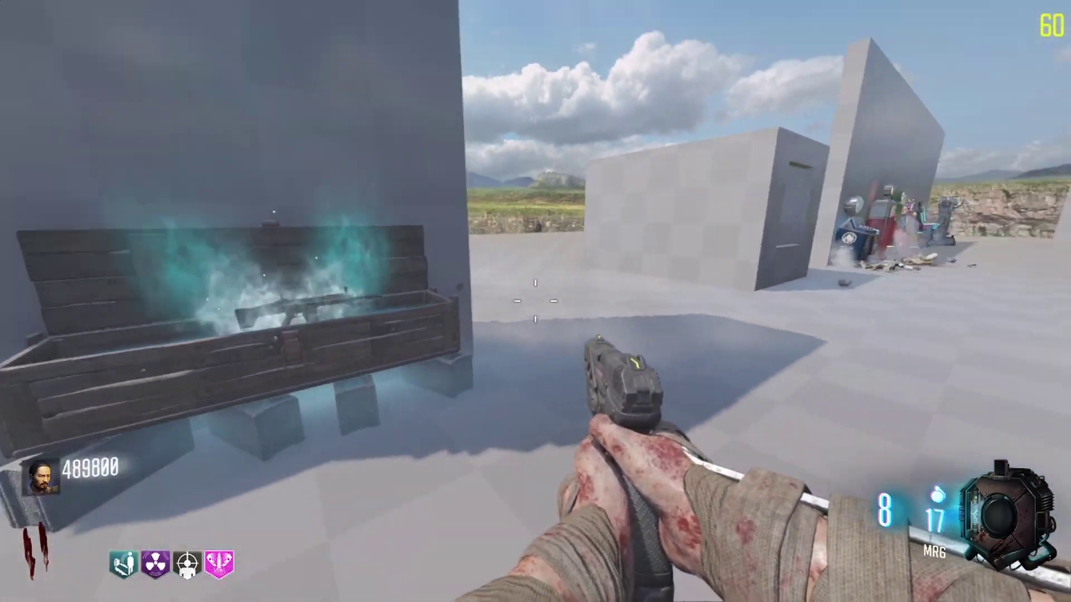
key("w")
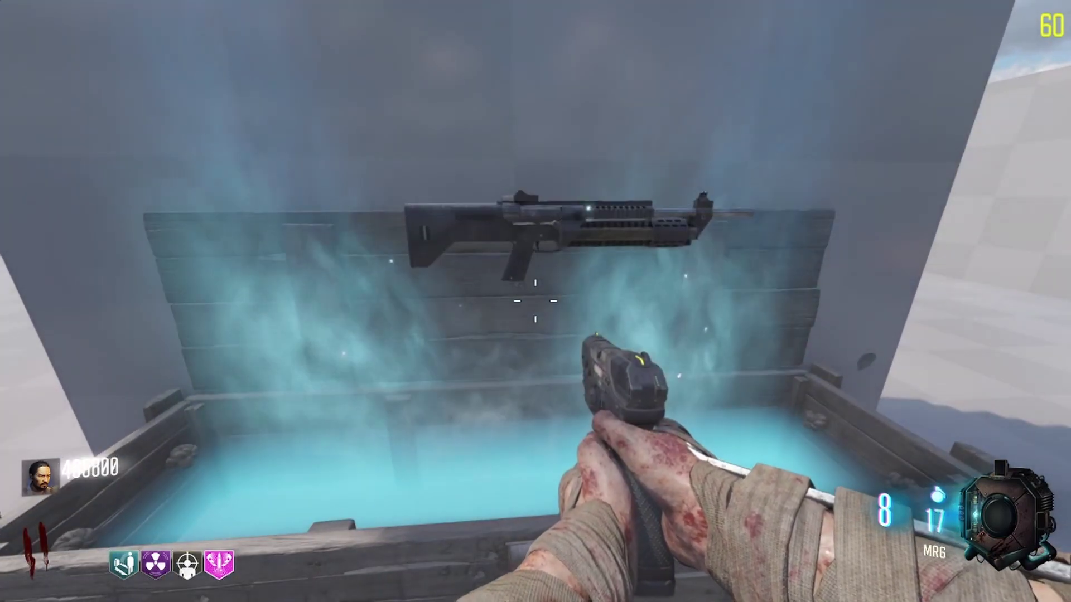
key("f")
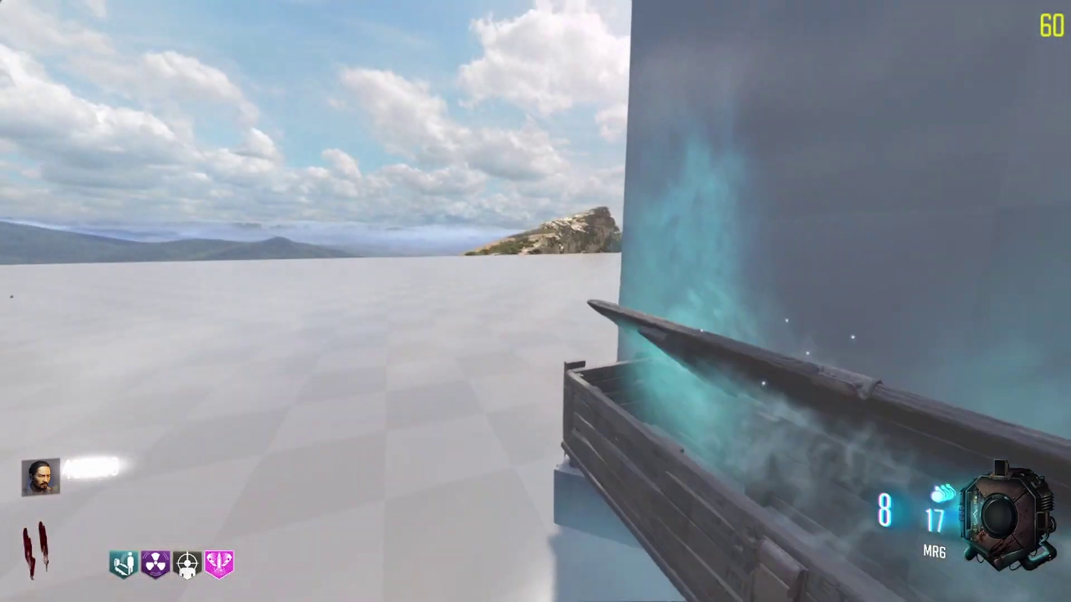
Step: Shoot the zombie beside the mystery box with the MP7, and reload the weapon
key("w")
left_click(535, 301)
key("r")
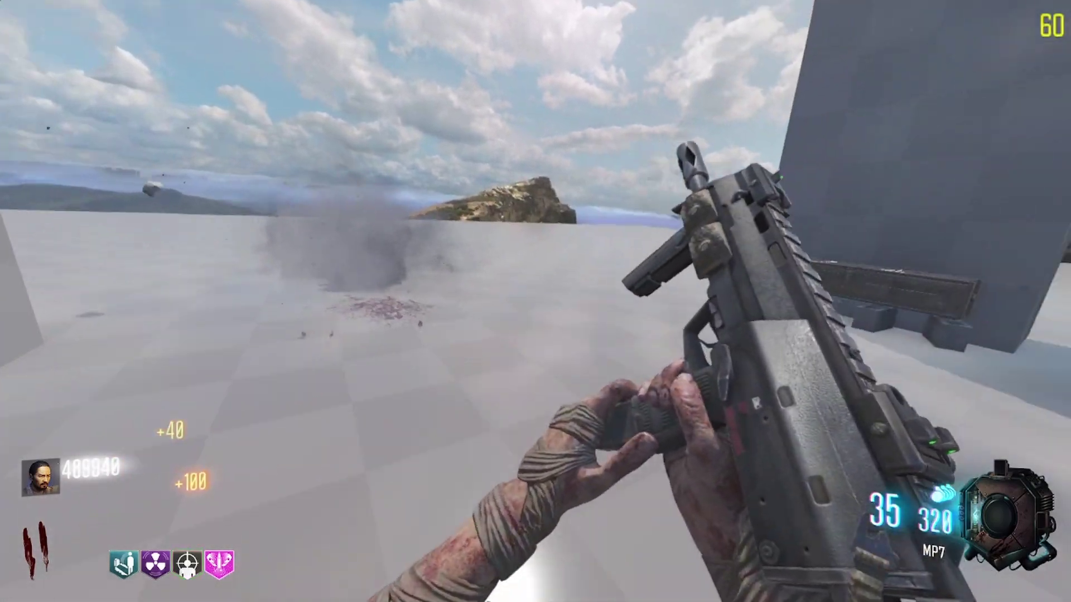